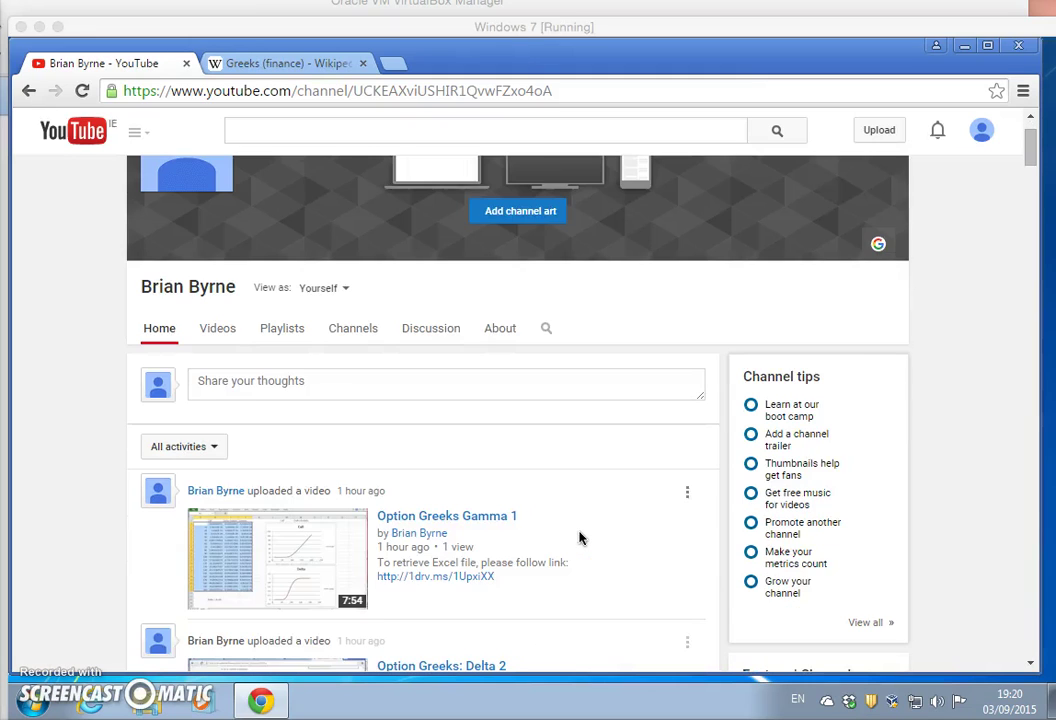
Download the Greeks Gamma Slope workbook linked under the Option Greeks Gamma 1 video and open it in Excel with editing and macros enabled
{"action": "scroll", "coordinate": [579, 538], "scroll_direction": "down", "scroll_amount": 3}
{"action": "scroll", "coordinate": [578, 532], "scroll_direction": "up", "scroll_amount": 2}
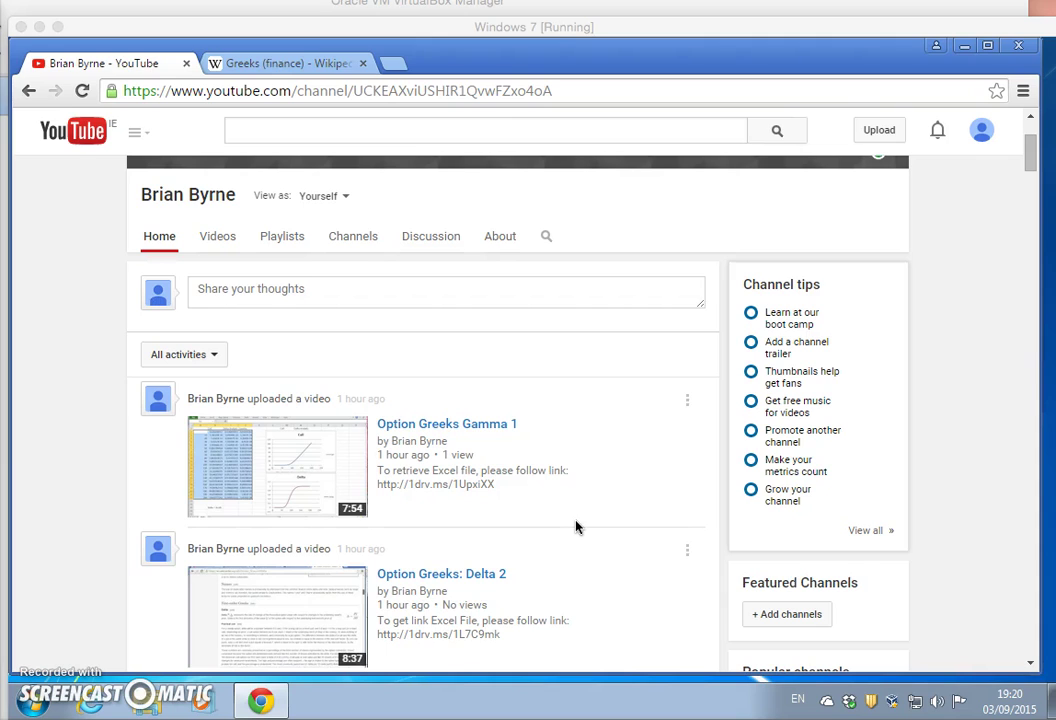
{"action": "left_click", "coordinate": [462, 485]}
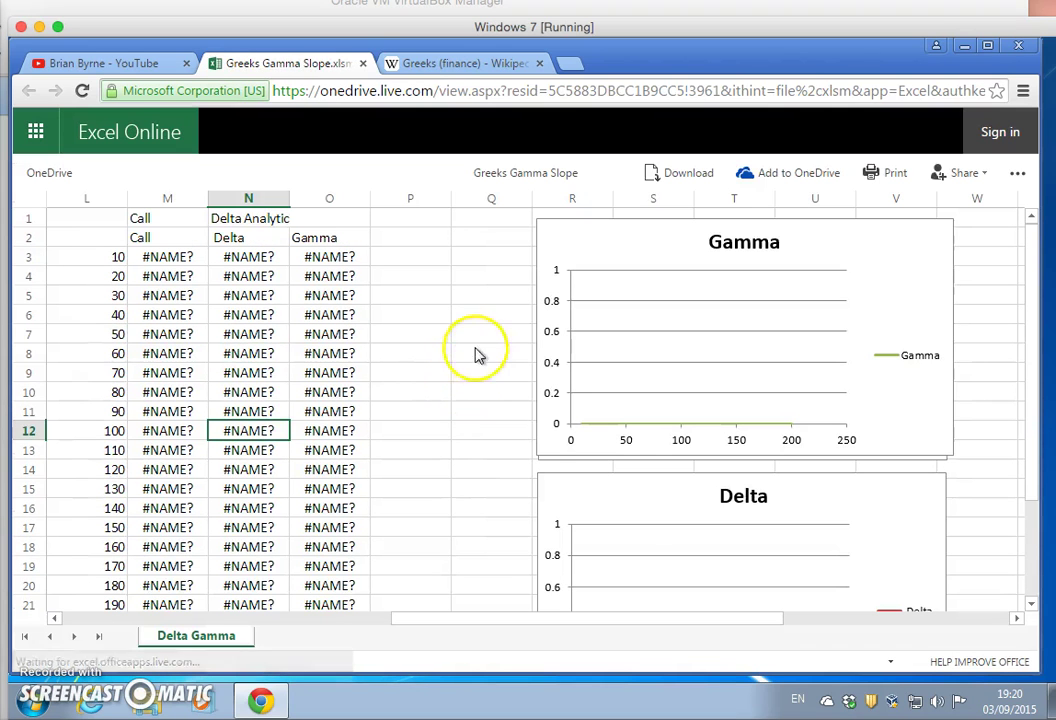
{"action": "left_click", "coordinate": [690, 174]}
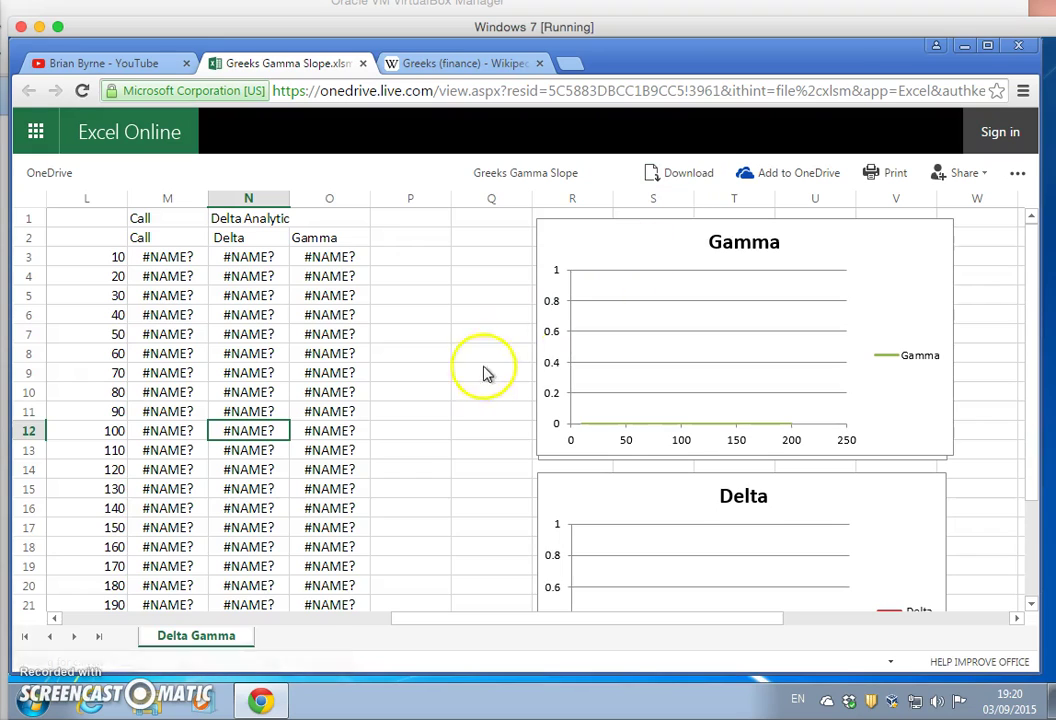
{"action": "left_click", "coordinate": [130, 652]}
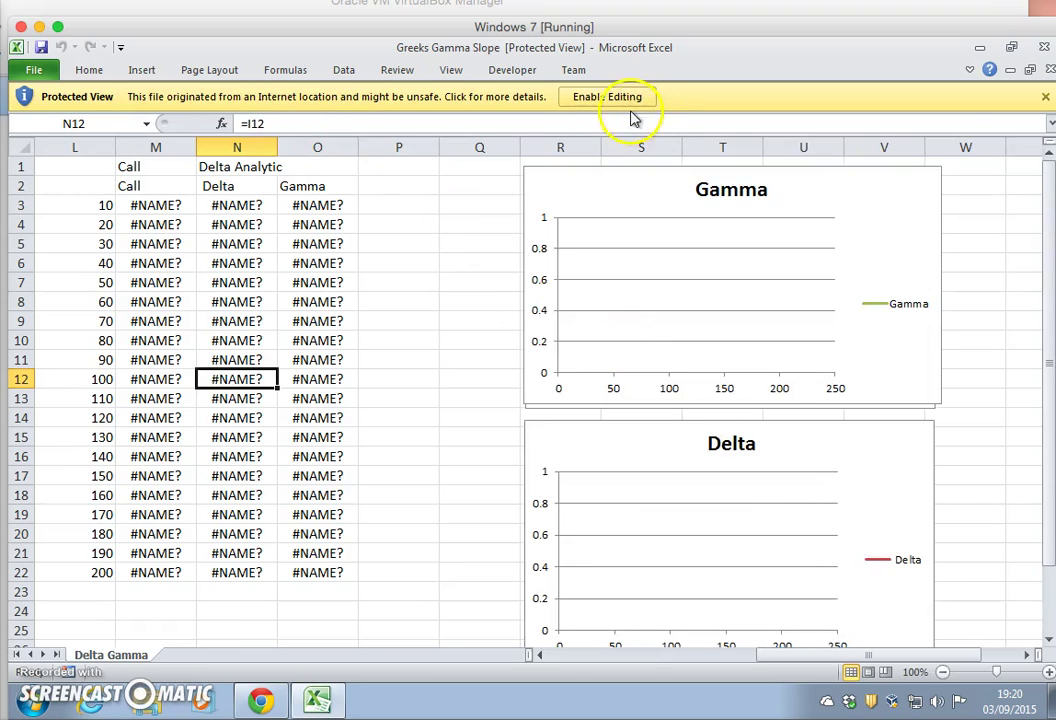
{"action": "left_click", "coordinate": [622, 97]}
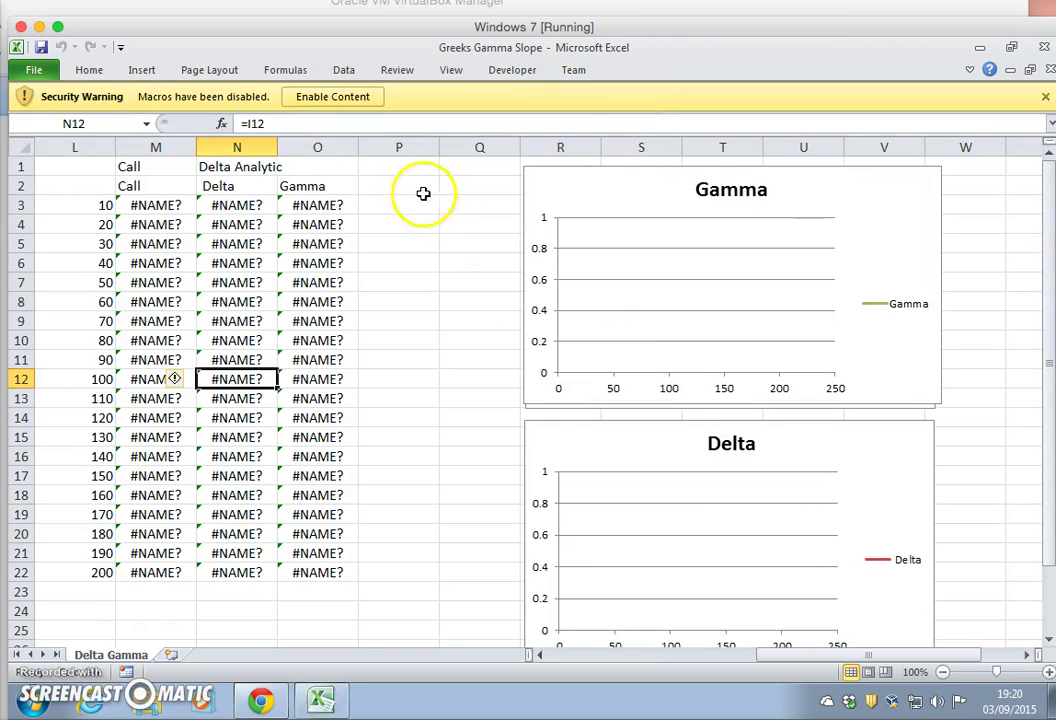
{"action": "left_click", "coordinate": [336, 99]}
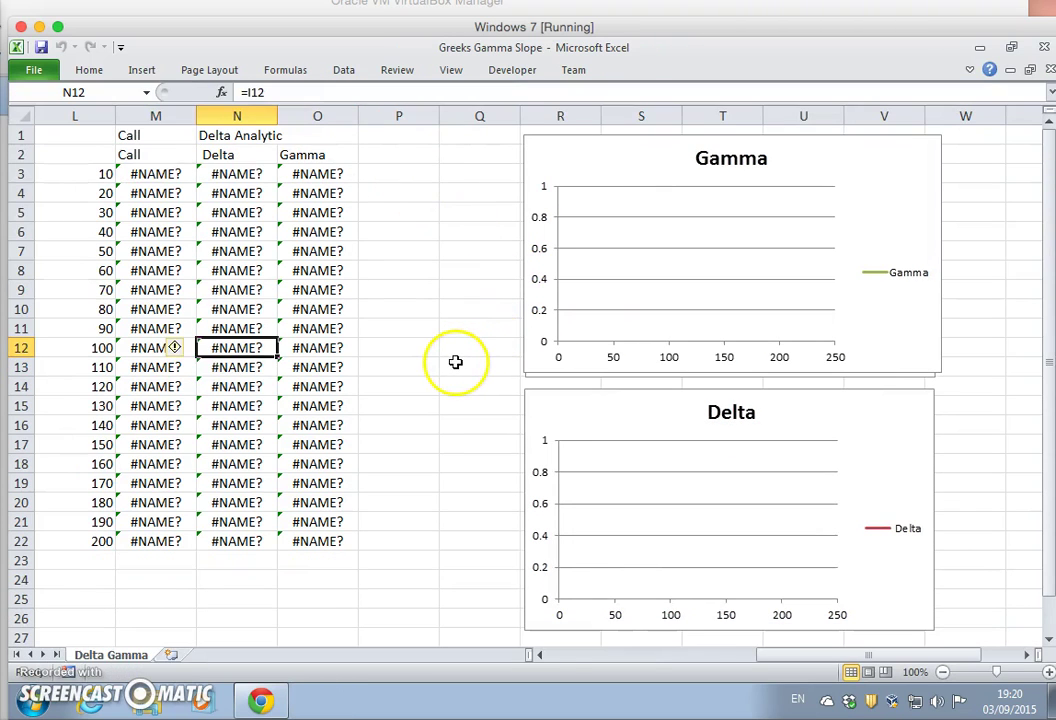
Inspect the formula in the first Call cell, M3, and trace it to its source cell H3
{"action": "left_click", "coordinate": [240, 192]}
{"action": "left_click", "coordinate": [150, 174]}
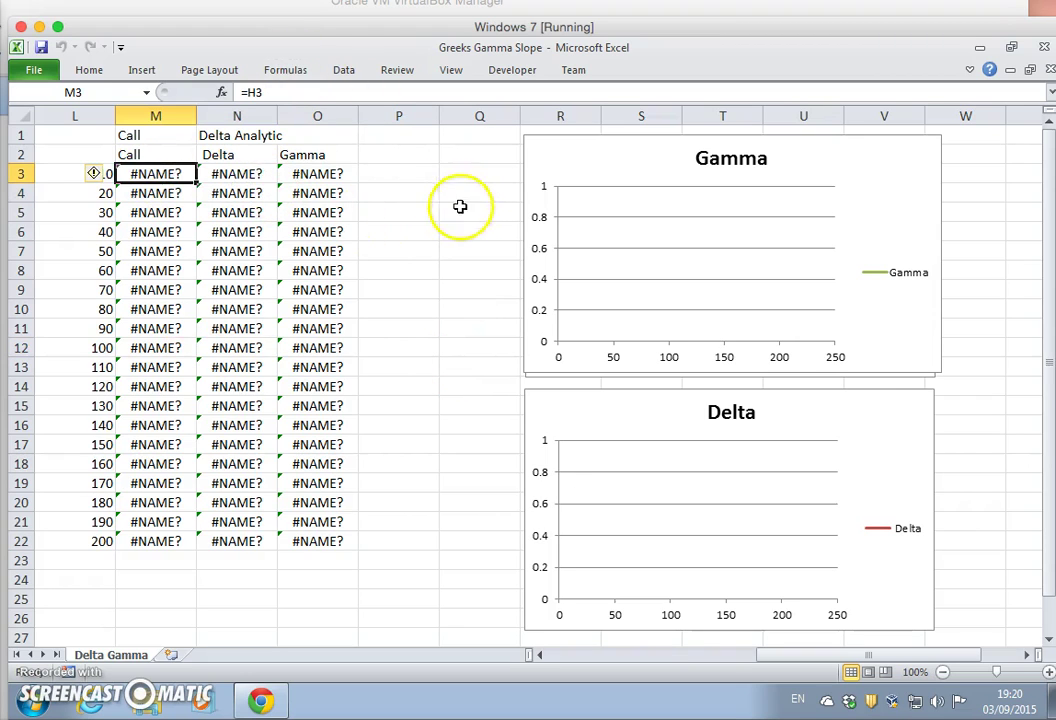
{"action": "left_click", "coordinate": [299, 92]}
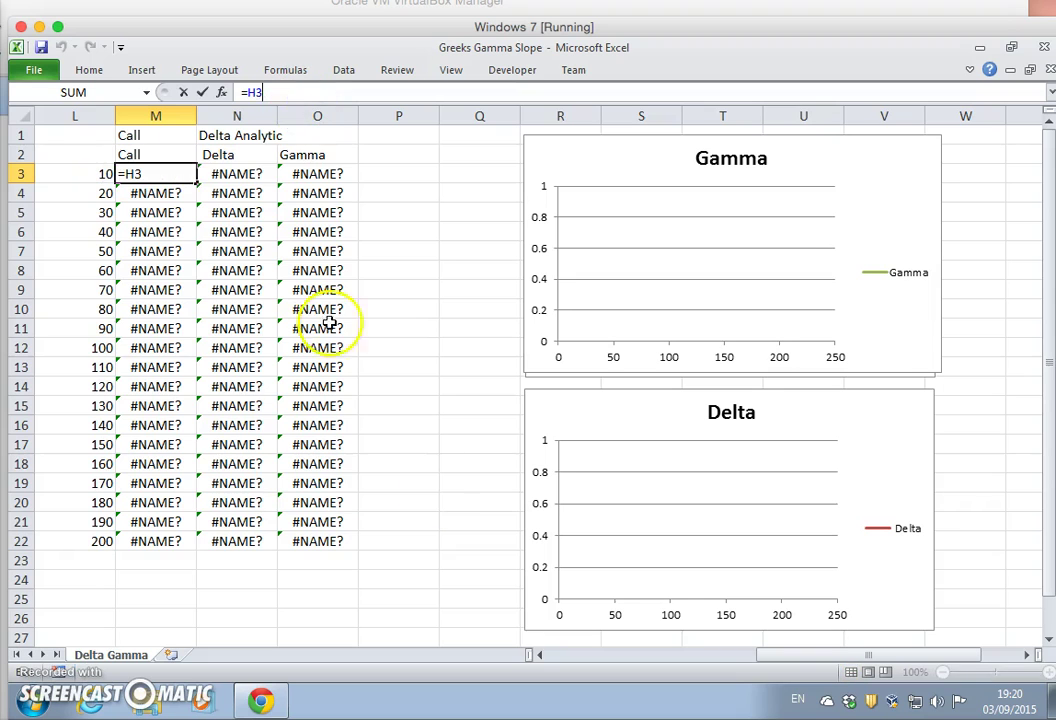
{"action": "left_click_drag", "start_coordinate": [830, 663], "coordinate": [660, 656]}
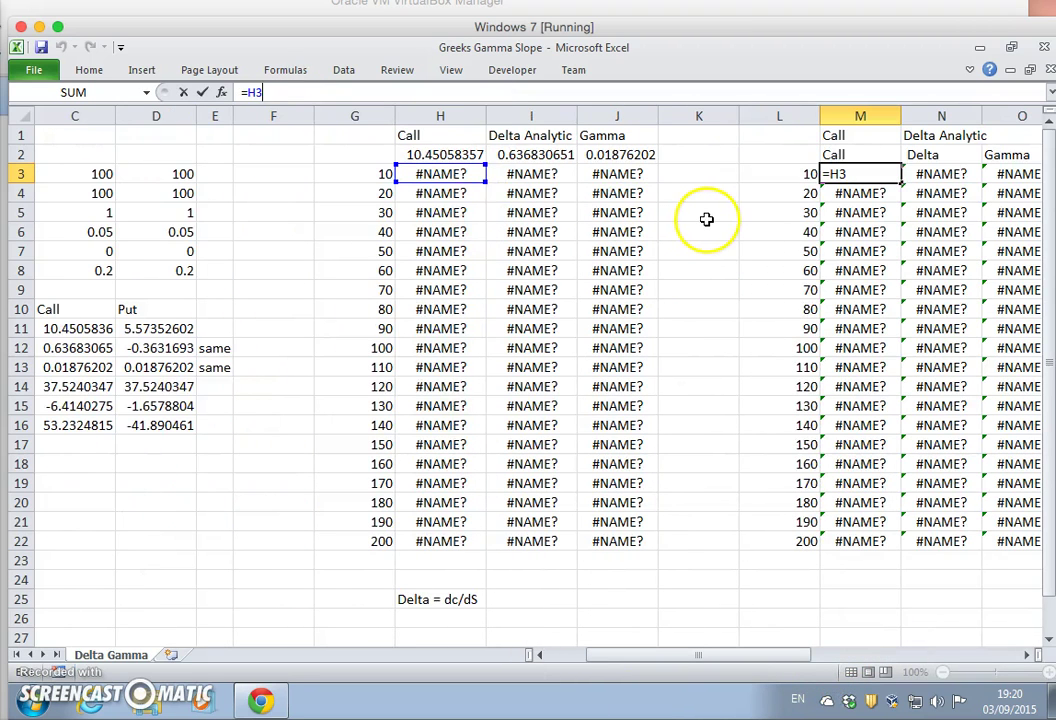
{"action": "key", "text": "ctrl+Return"}
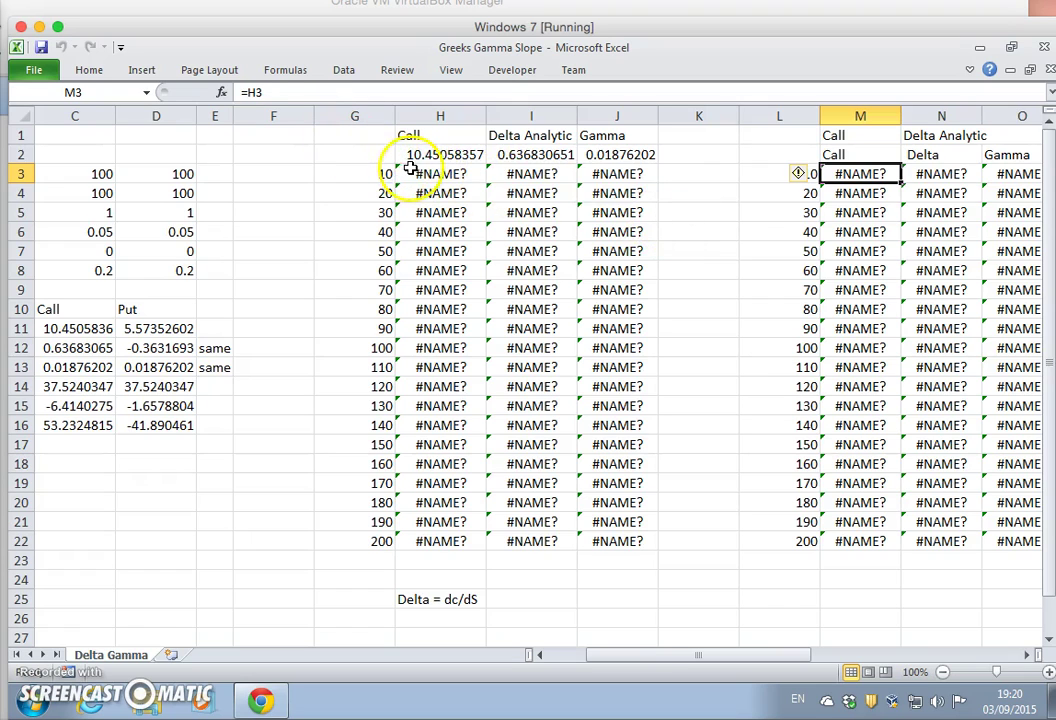
Clear the results in H3:J22 and rebuild the what-if data table over G2:J22 with C3 as the column input cell
{"action": "left_click_drag", "start_coordinate": [410, 170], "coordinate": [609, 535]}
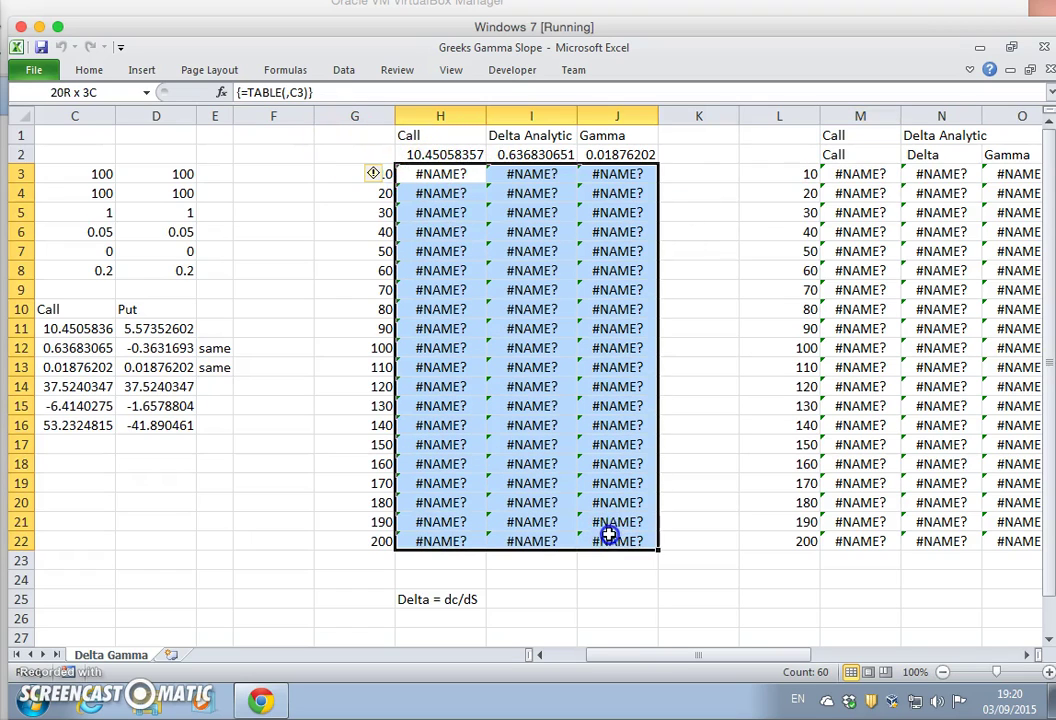
{"action": "key", "text": "Delete"}
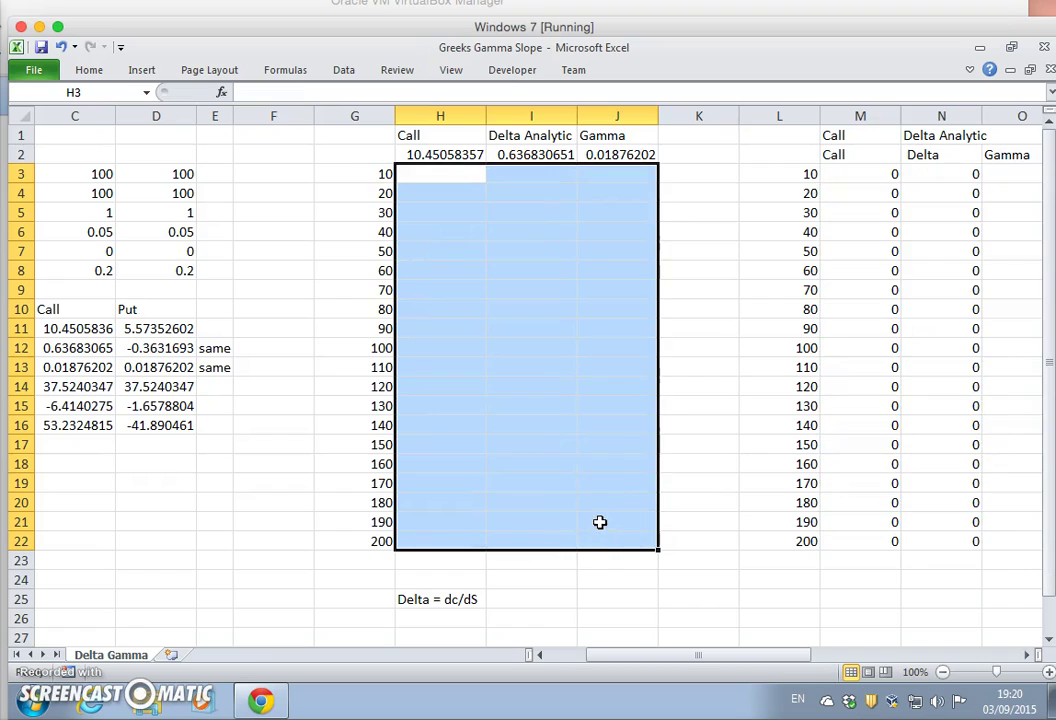
{"action": "left_click_drag", "start_coordinate": [365, 150], "coordinate": [595, 537]}
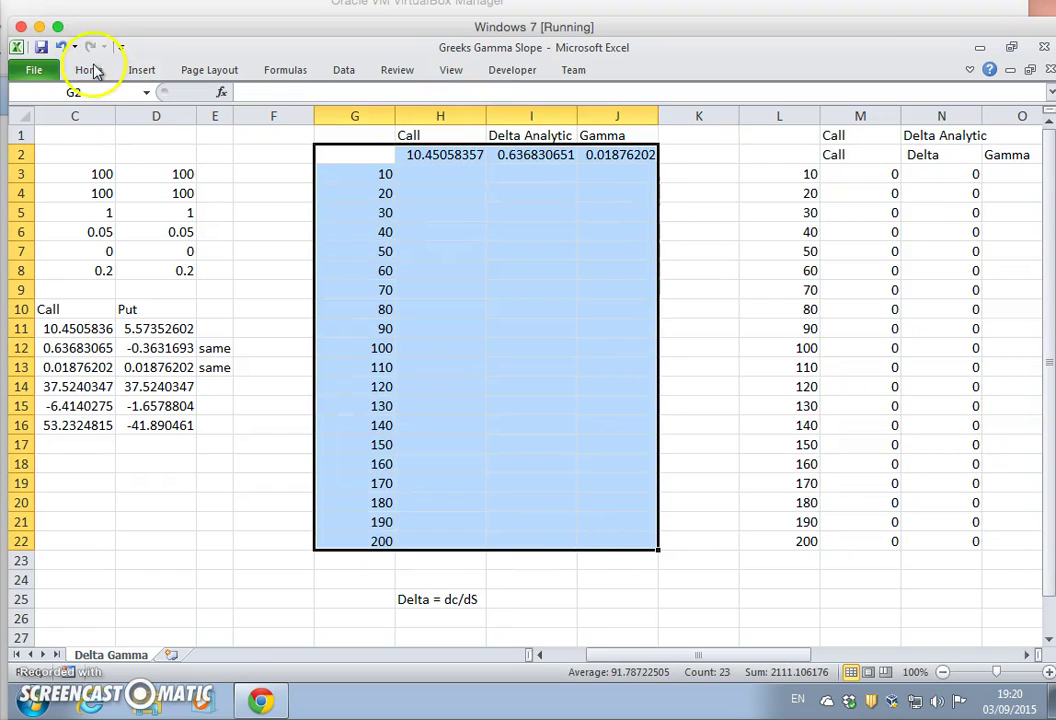
{"action": "left_click", "coordinate": [332, 76]}
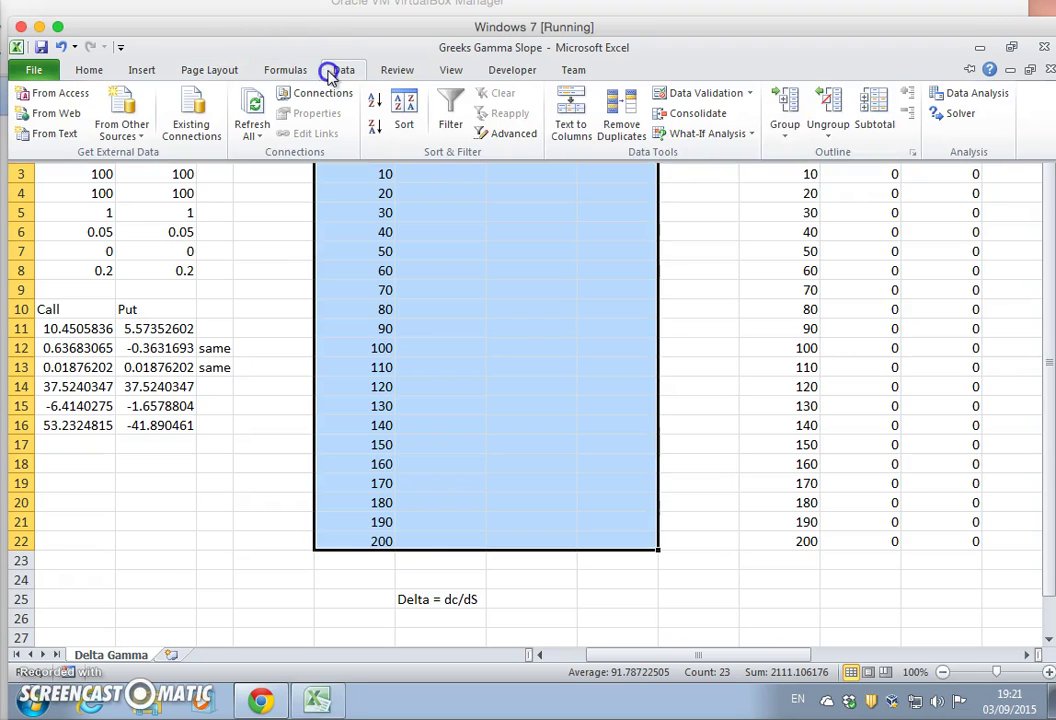
{"action": "left_click", "coordinate": [728, 134]}
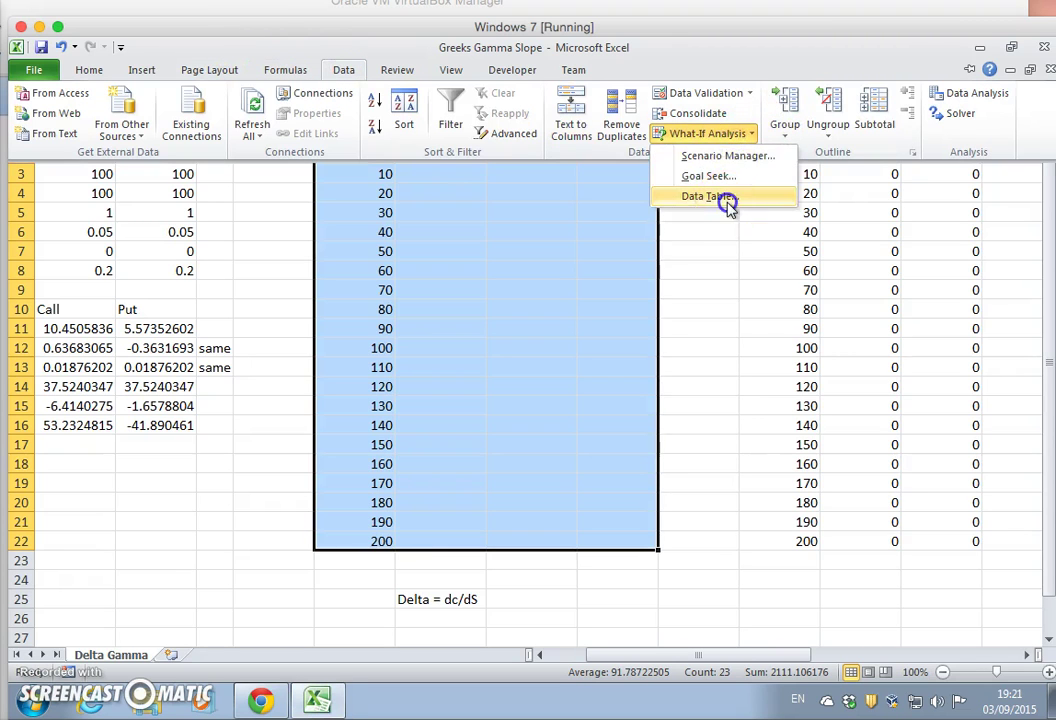
{"action": "left_click", "coordinate": [726, 198]}
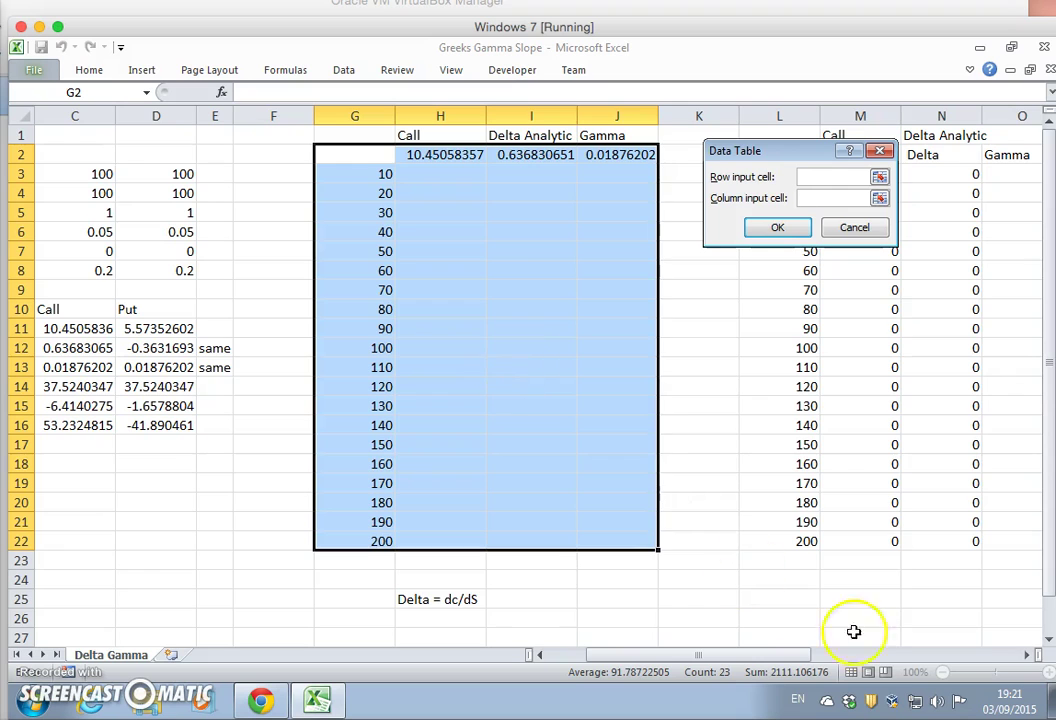
{"action": "left_click_drag", "start_coordinate": [766, 655], "coordinate": [727, 655]}
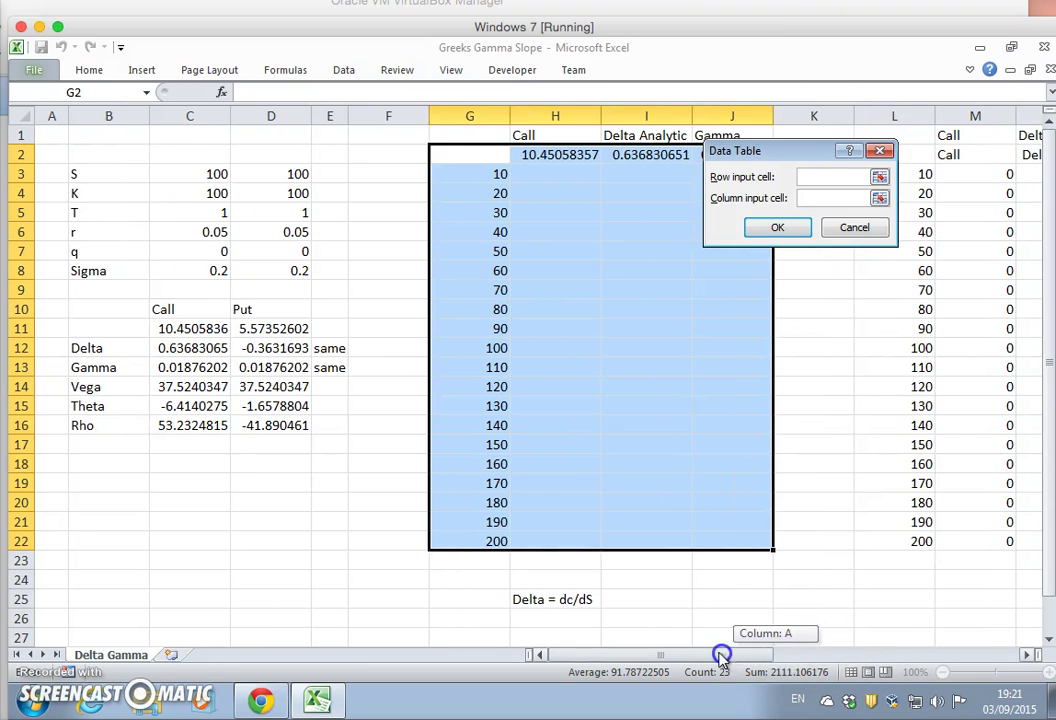
{"action": "left_click", "coordinate": [799, 203]}
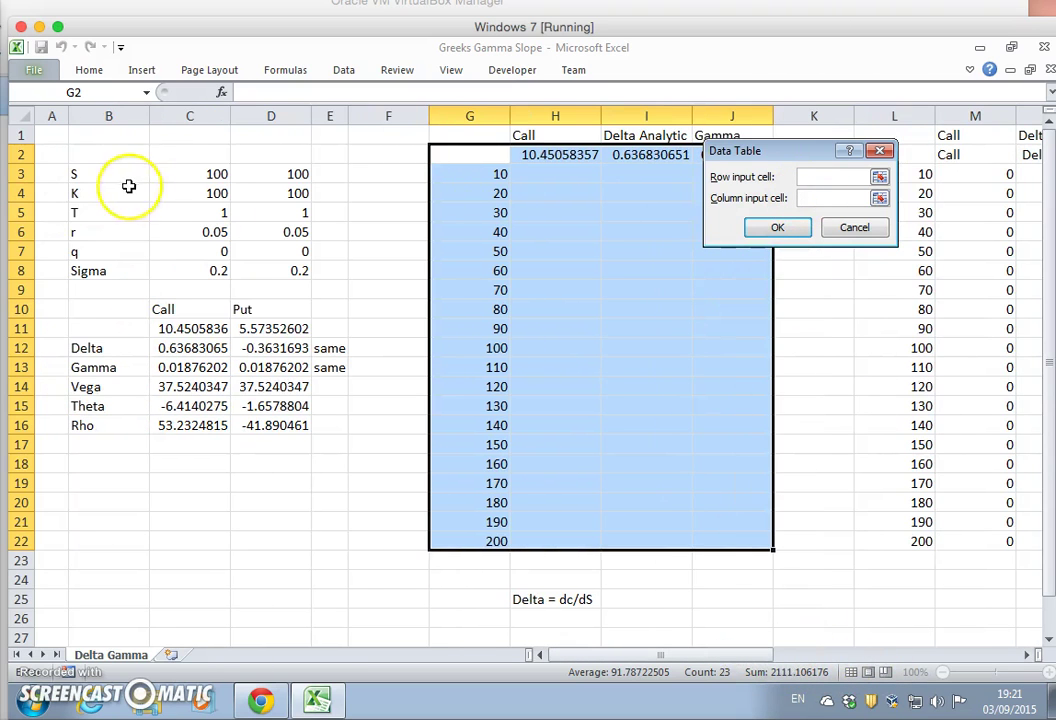
{"action": "left_click", "coordinate": [199, 174]}
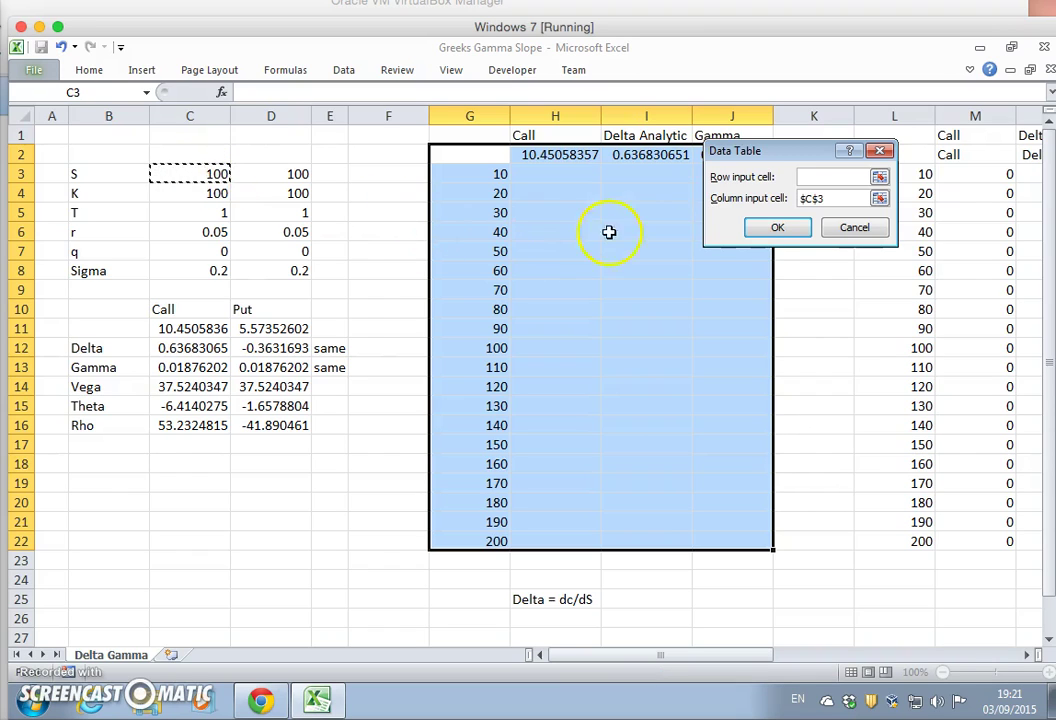
{"action": "left_click", "coordinate": [766, 230]}
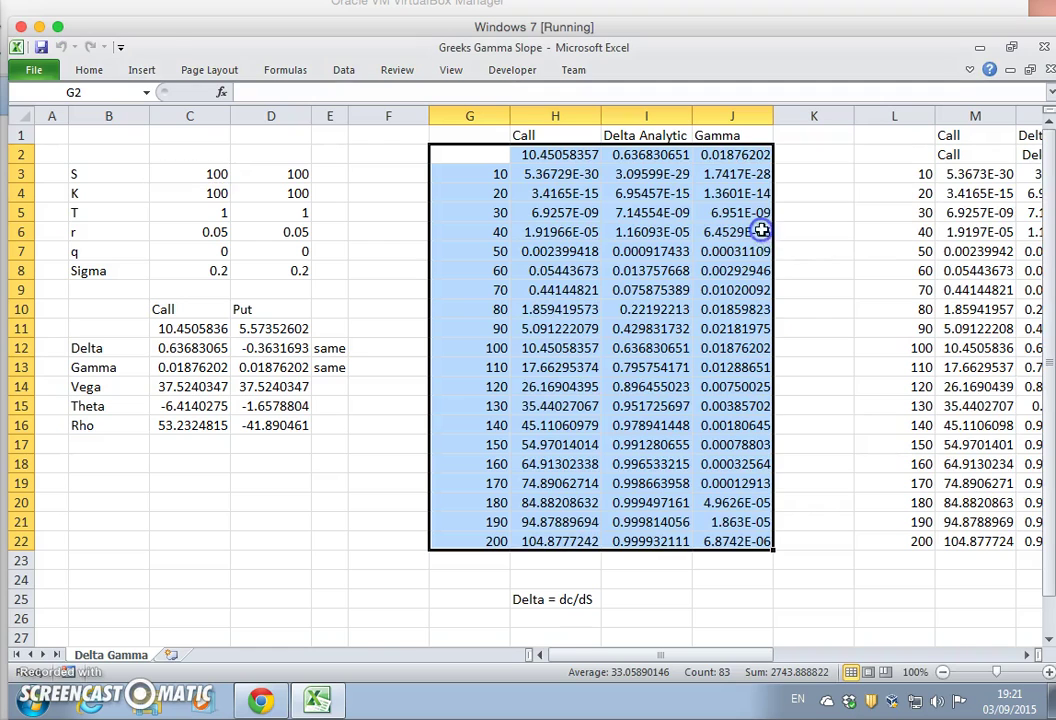
Examine the Gamma and Delta charts beside the second Call, Delta and Gamma table
{"action": "left_click_drag", "start_coordinate": [716, 655], "coordinate": [919, 662]}
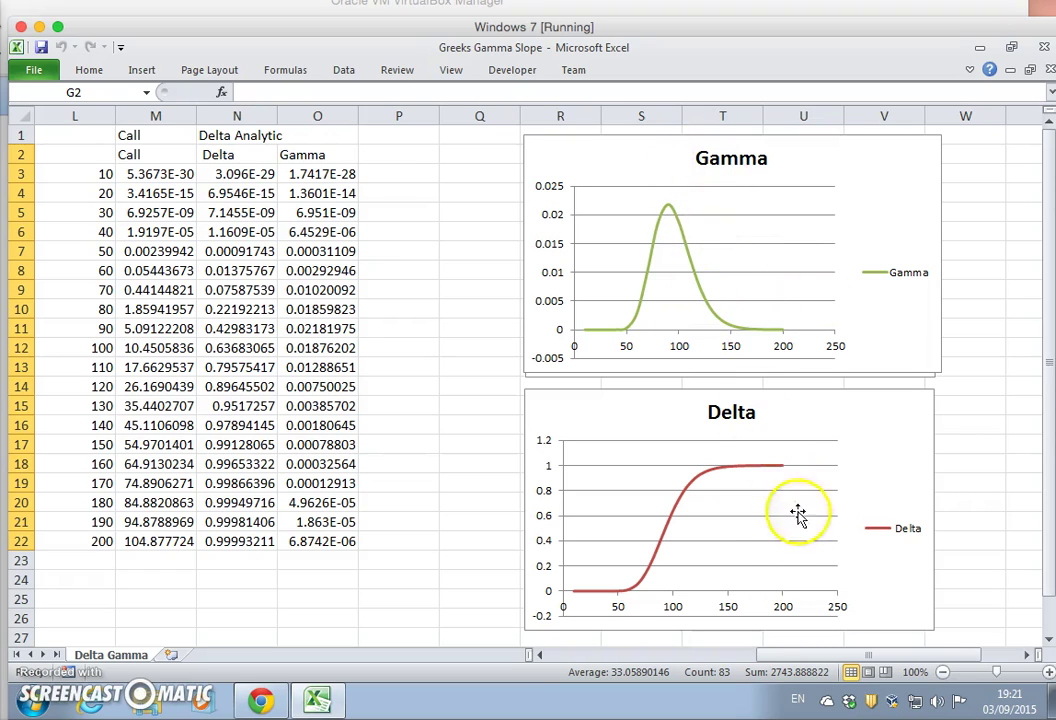
{"action": "left_click_drag", "start_coordinate": [836, 662], "coordinate": [830, 660]}
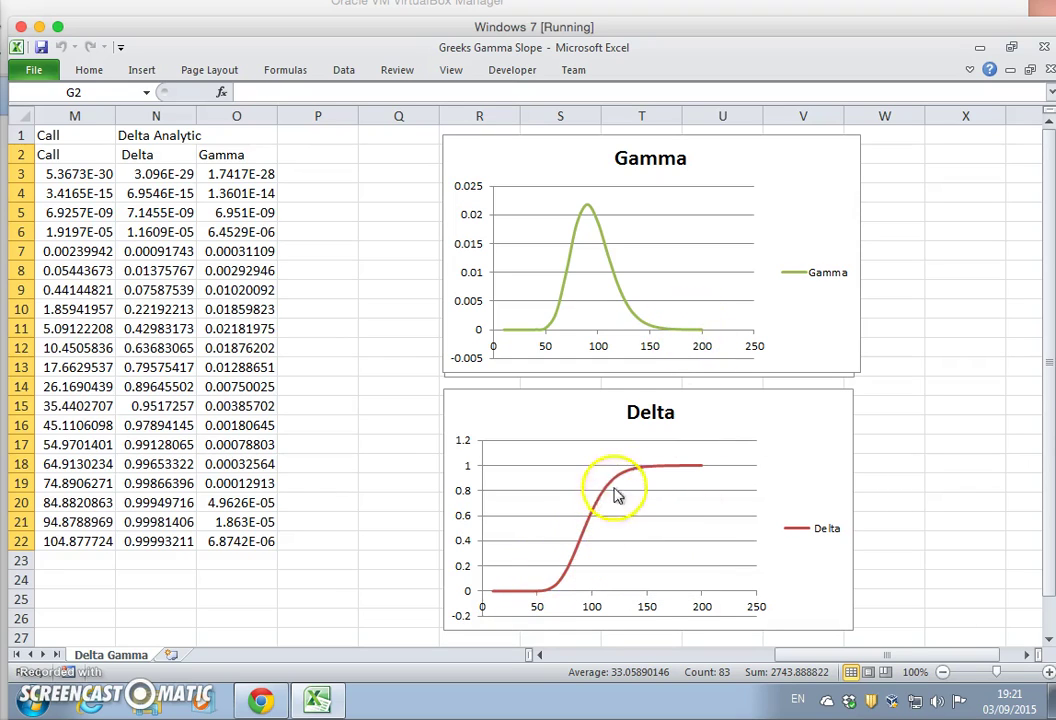
{"action": "mouse_move", "coordinate": [584, 548]}
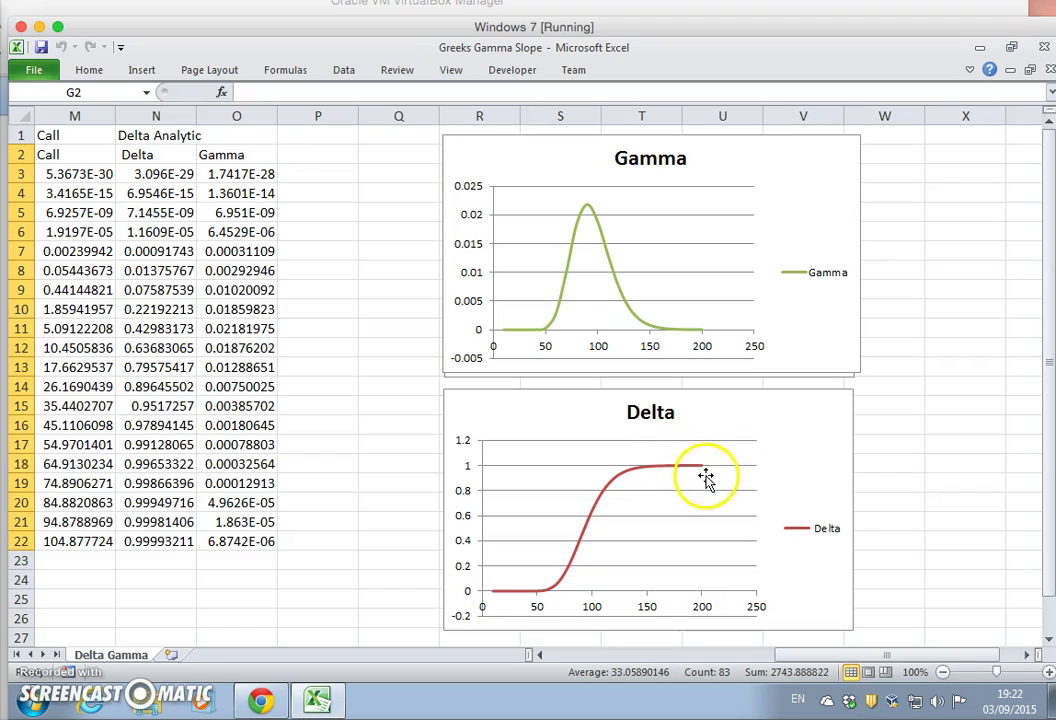
{"action": "mouse_move", "coordinate": [706, 472]}
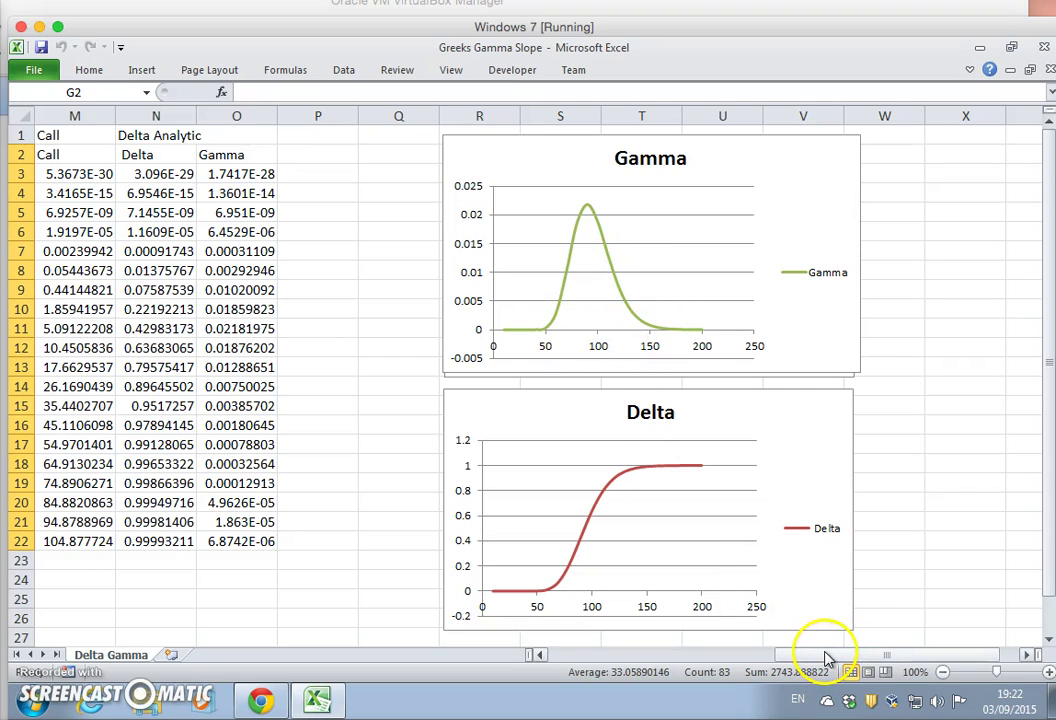
Delete columns G through O, which hold both Call, Delta and Gamma tables
{"action": "left_click_drag", "start_coordinate": [826, 658], "coordinate": [620, 646]}
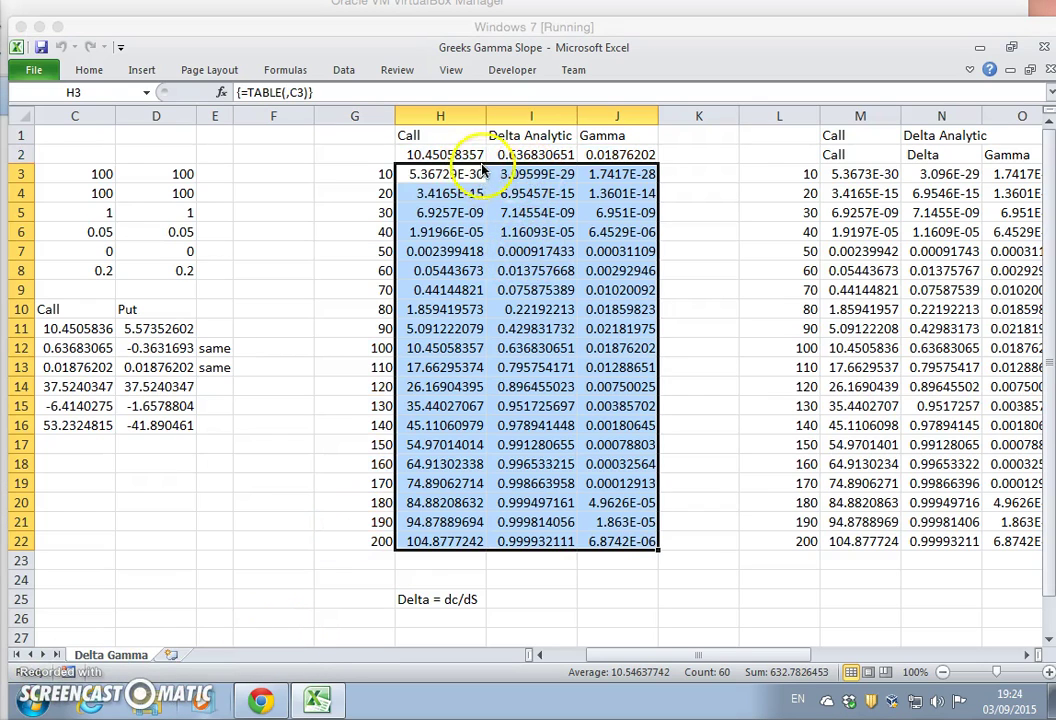
{"action": "left_click", "coordinate": [510, 180]}
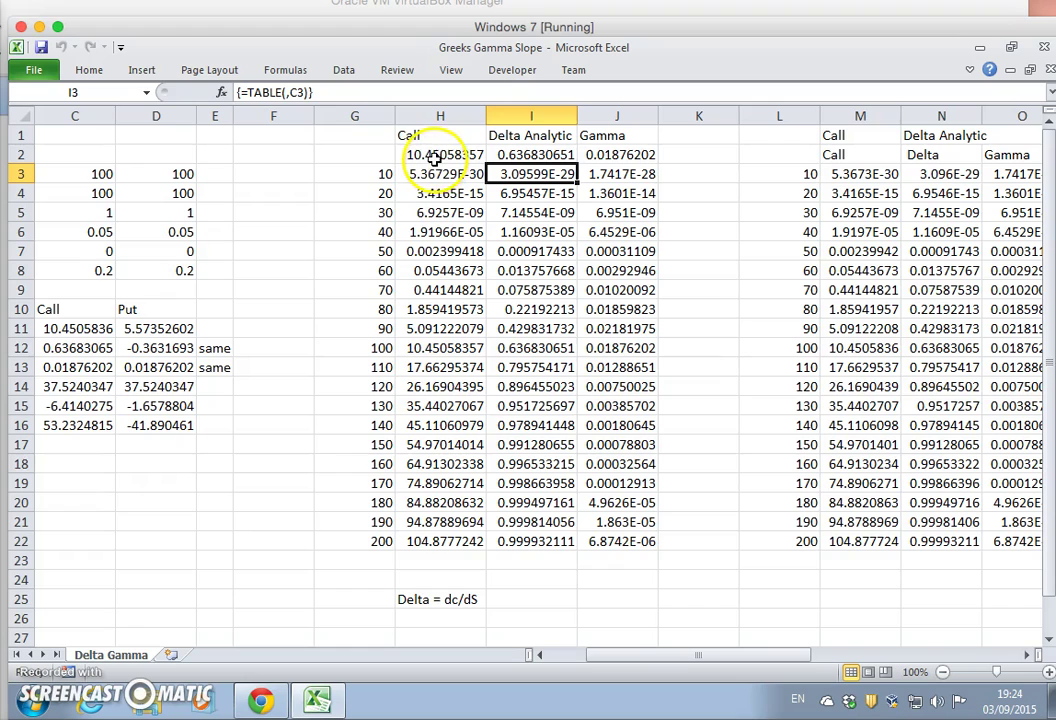
{"action": "left_click_drag", "start_coordinate": [365, 117], "coordinate": [860, 125]}
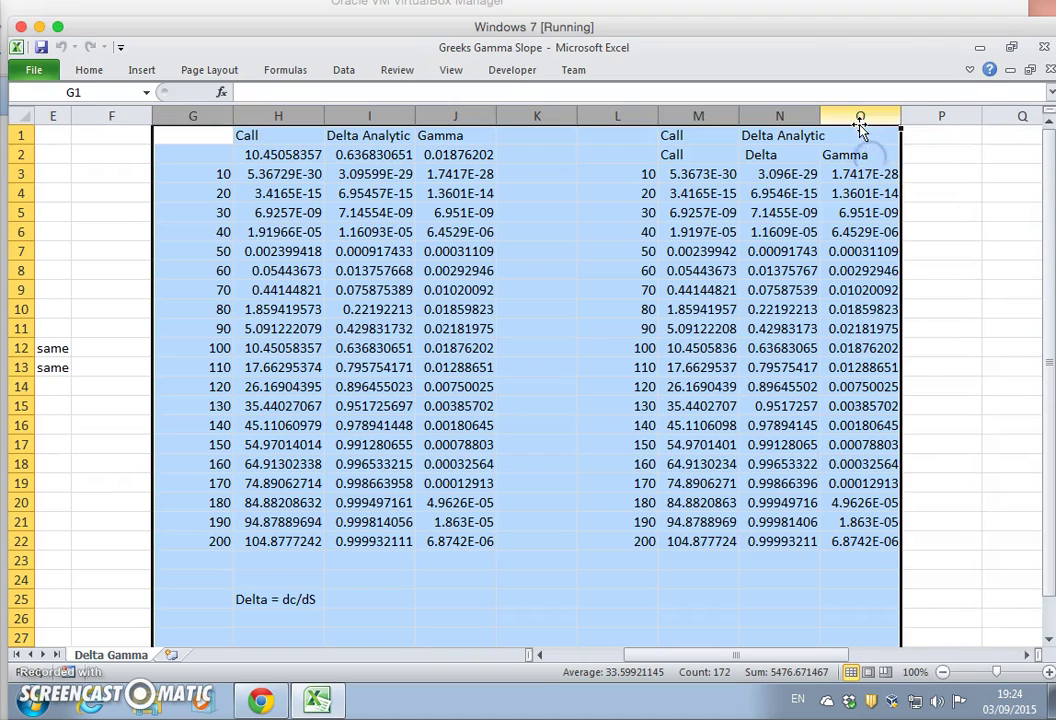
{"action": "right_click", "coordinate": [860, 125]}
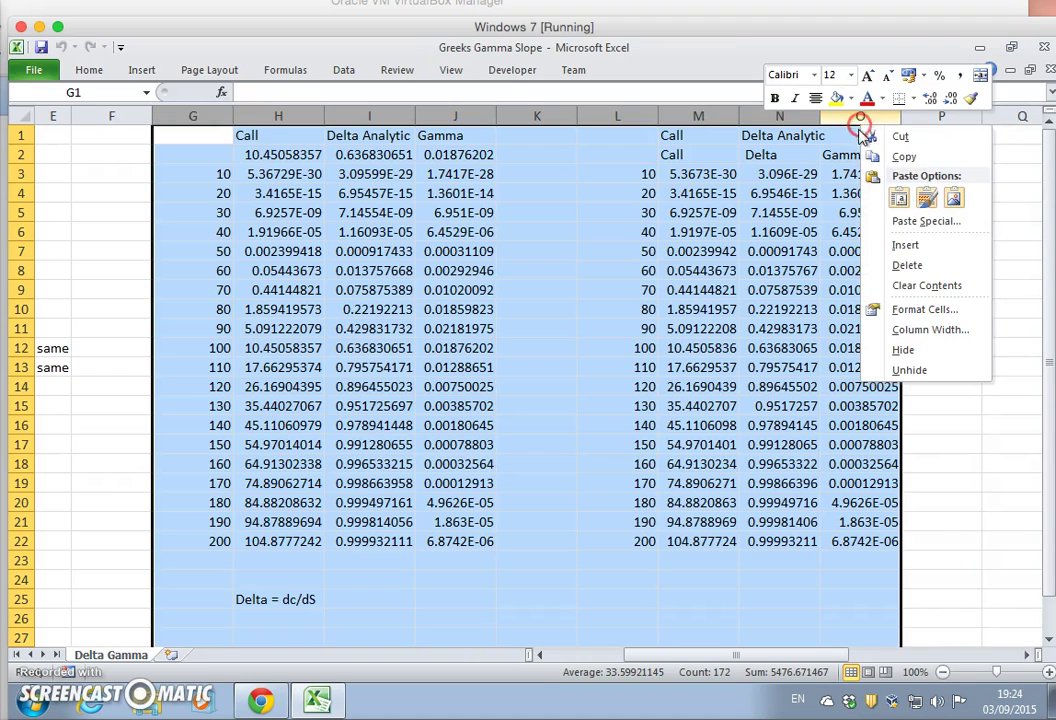
{"action": "left_click", "coordinate": [915, 268]}
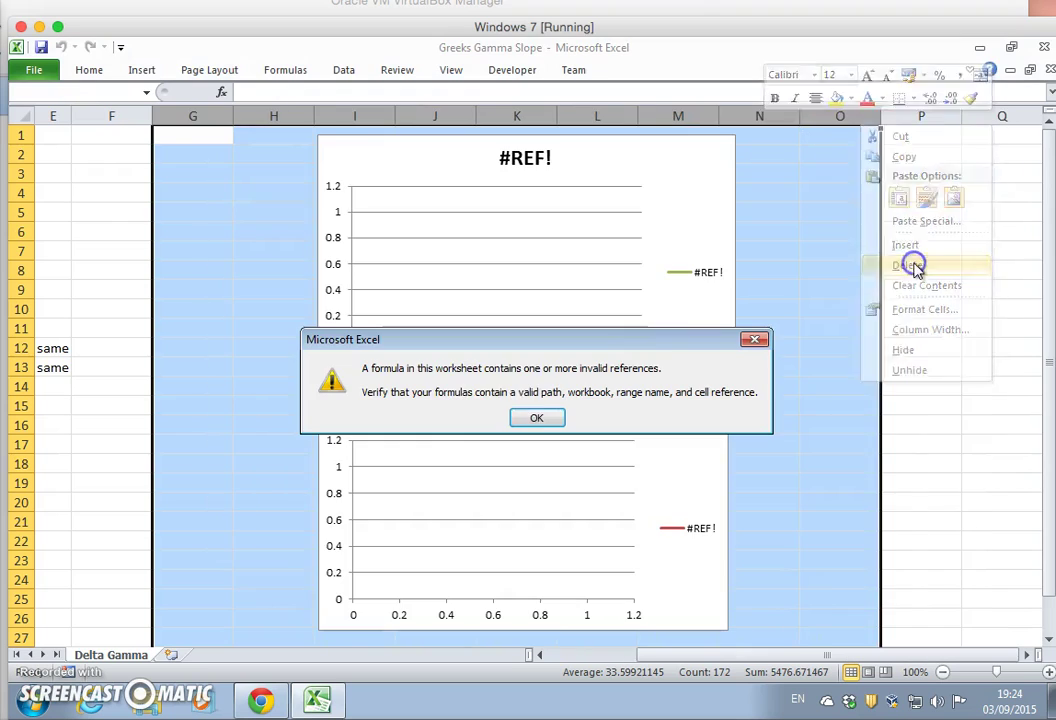
{"action": "left_click", "coordinate": [535, 418]}
Delete all the leftover charts with broken references, including the overlapping ones, and select the empty cell G9
{"action": "left_click", "coordinate": [472, 283]}
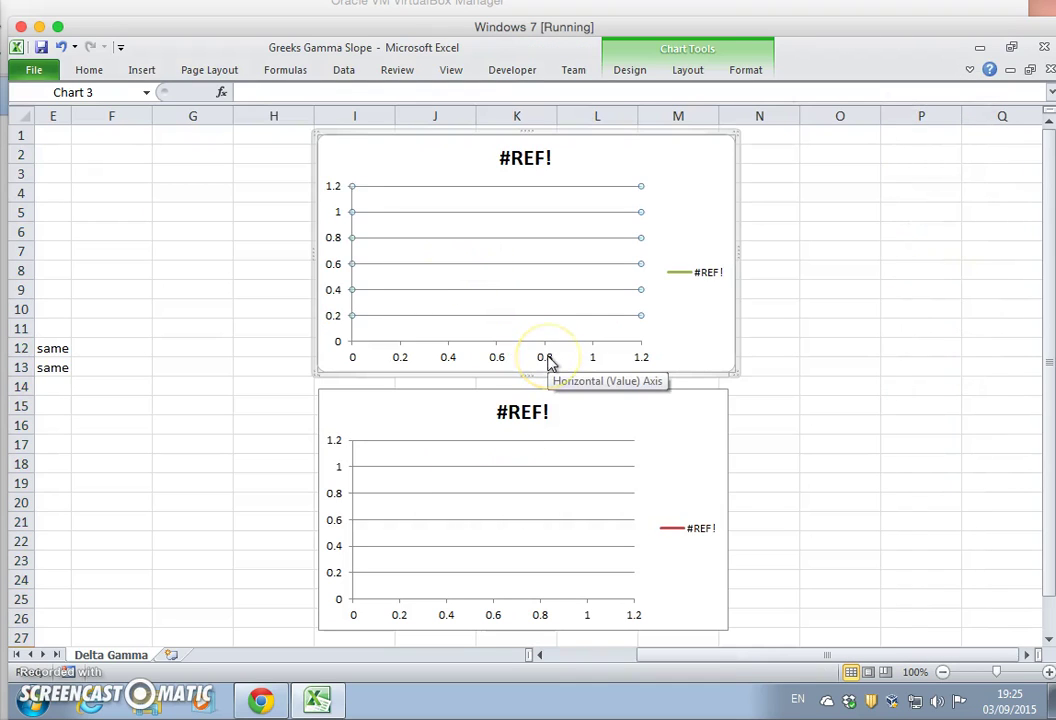
{"action": "left_click", "coordinate": [601, 299]}
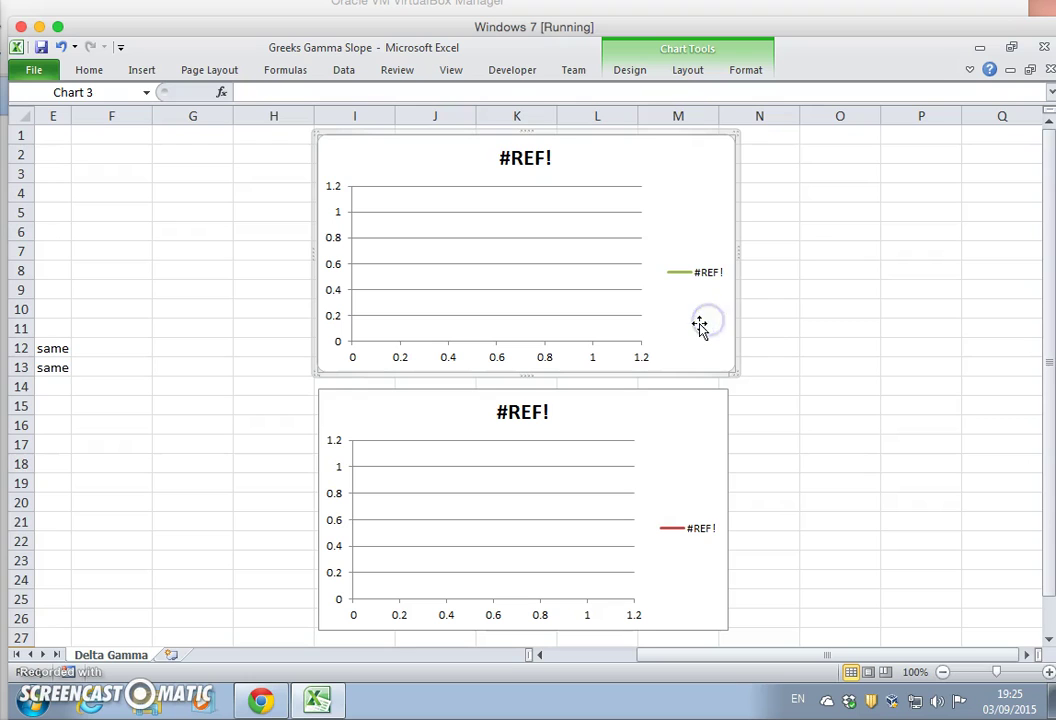
{"action": "key", "text": "ctrl+z"}
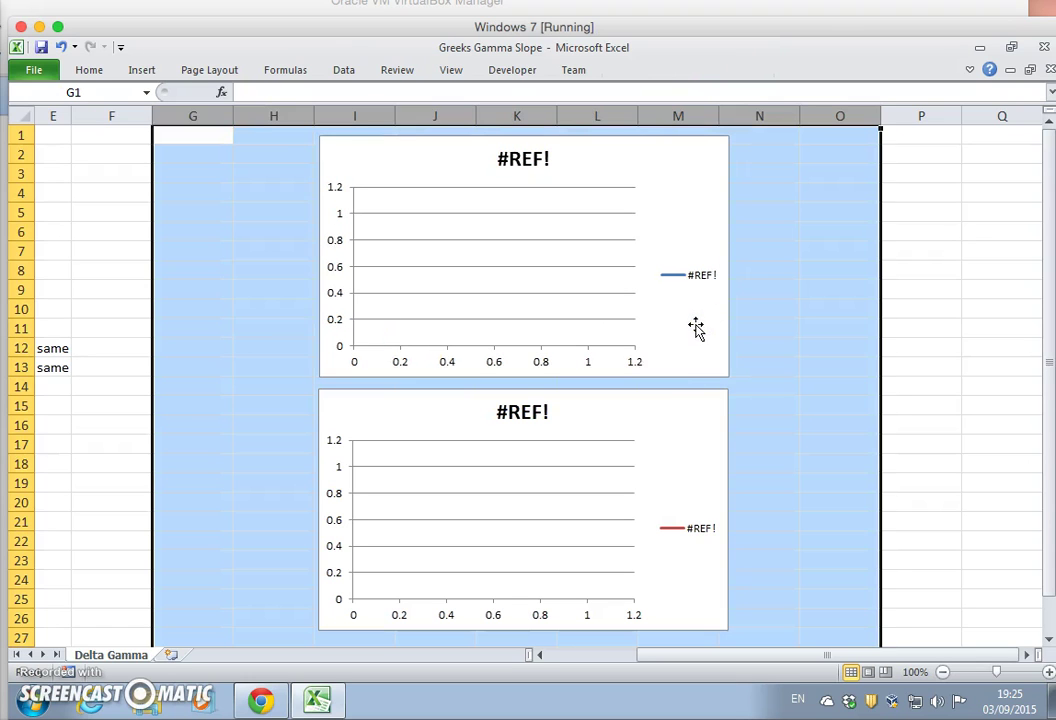
{"action": "left_click", "coordinate": [657, 368]}
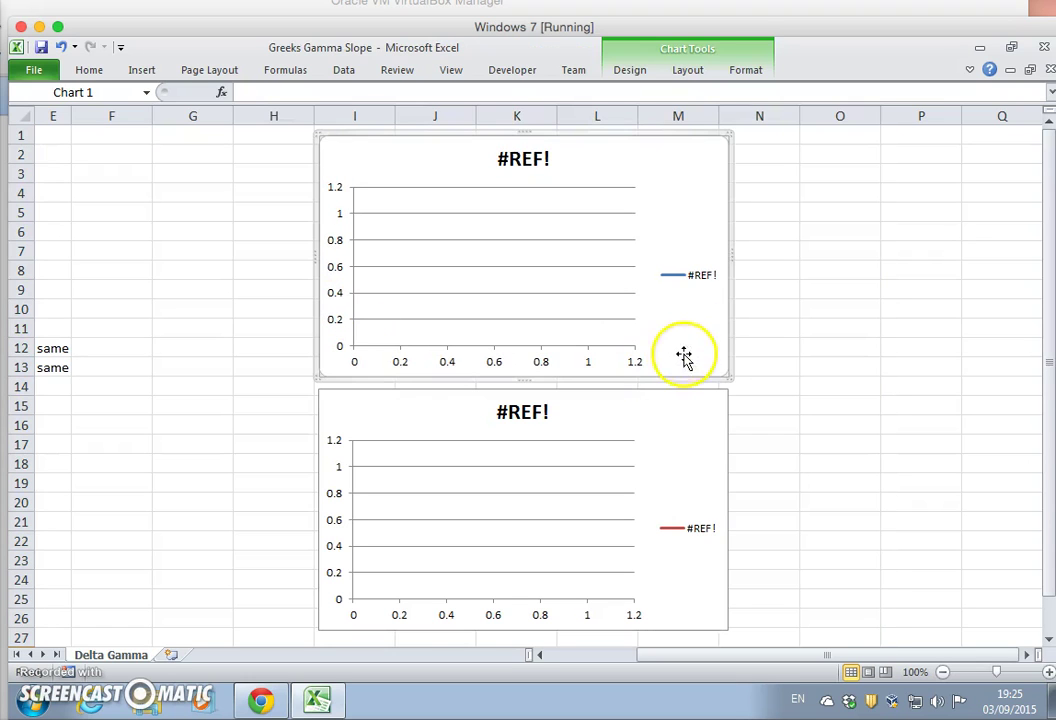
{"action": "key", "text": "Delete"}
{"action": "left_click", "coordinate": [687, 427]}
{"action": "key", "text": "Delete"}
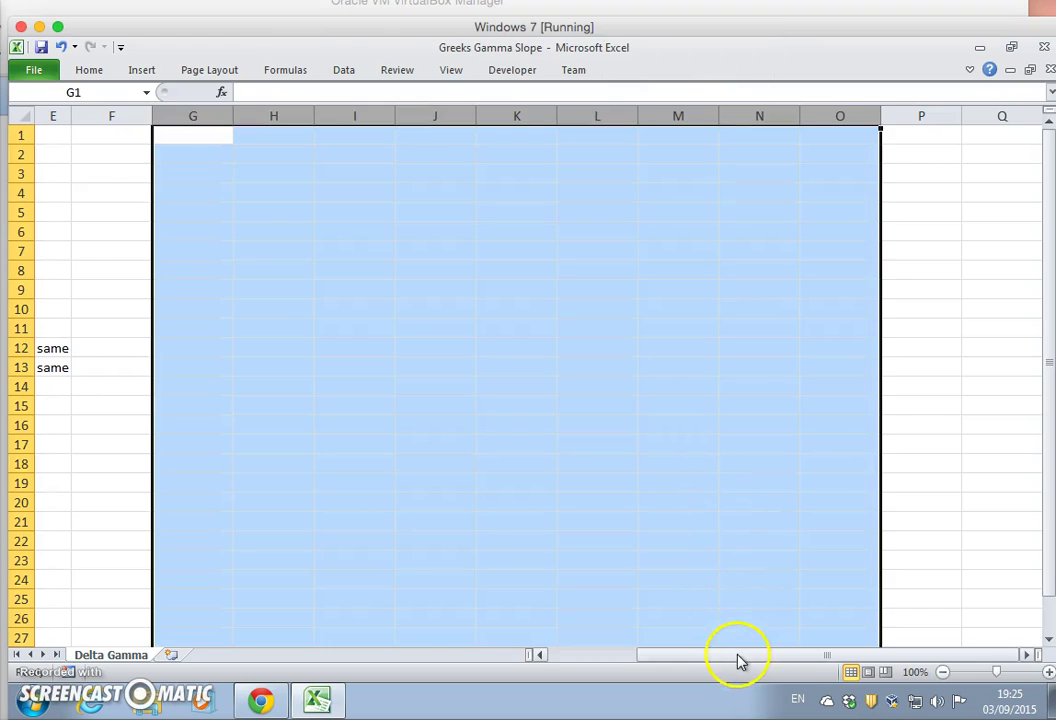
{"action": "left_click_drag", "start_coordinate": [738, 660], "coordinate": [640, 652]}
{"action": "left_click", "coordinate": [503, 290]}
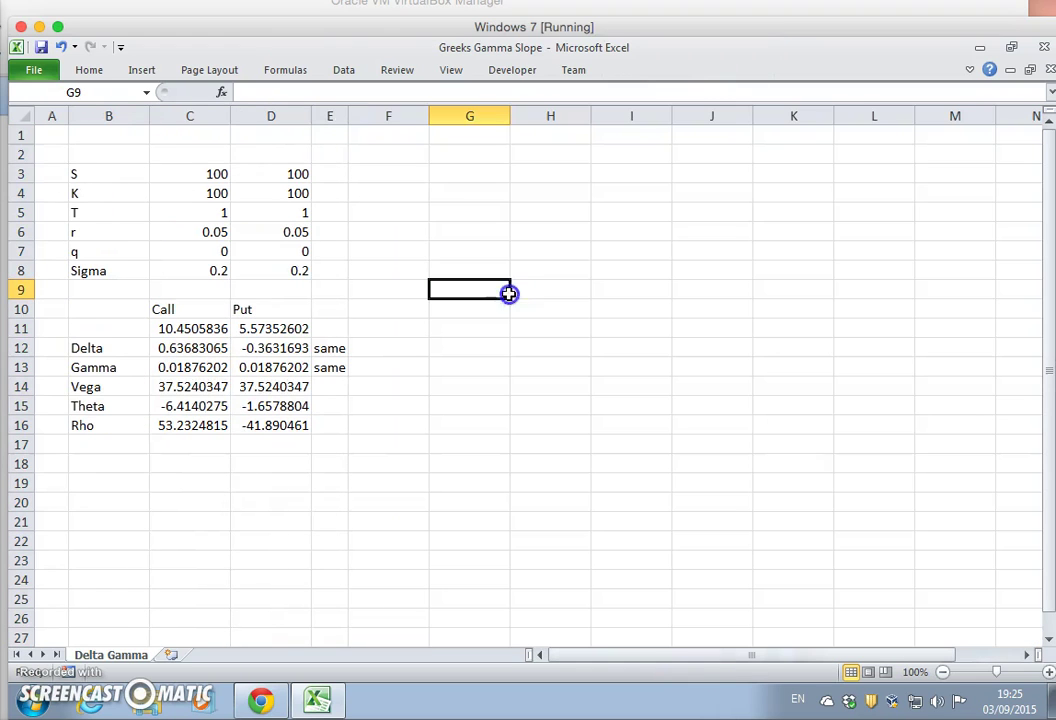
Fill G3:G22 with a series of stock prices from 10 to 200 in steps of 10
{"action": "left_click", "coordinate": [460, 173]}
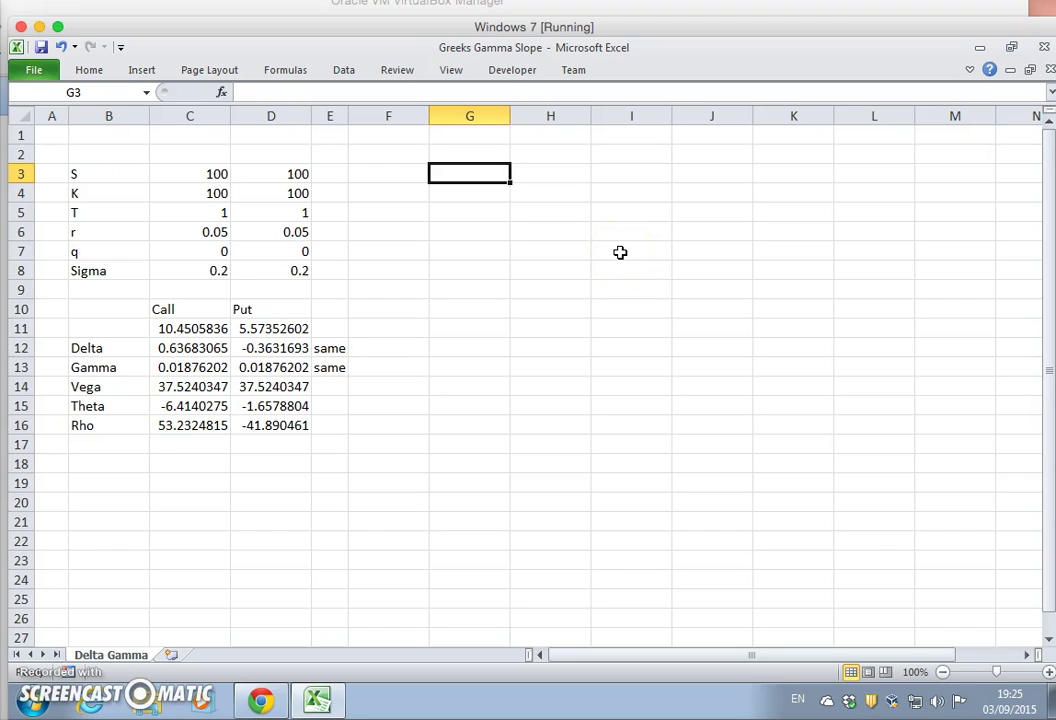
{"action": "type", "text": "10"}
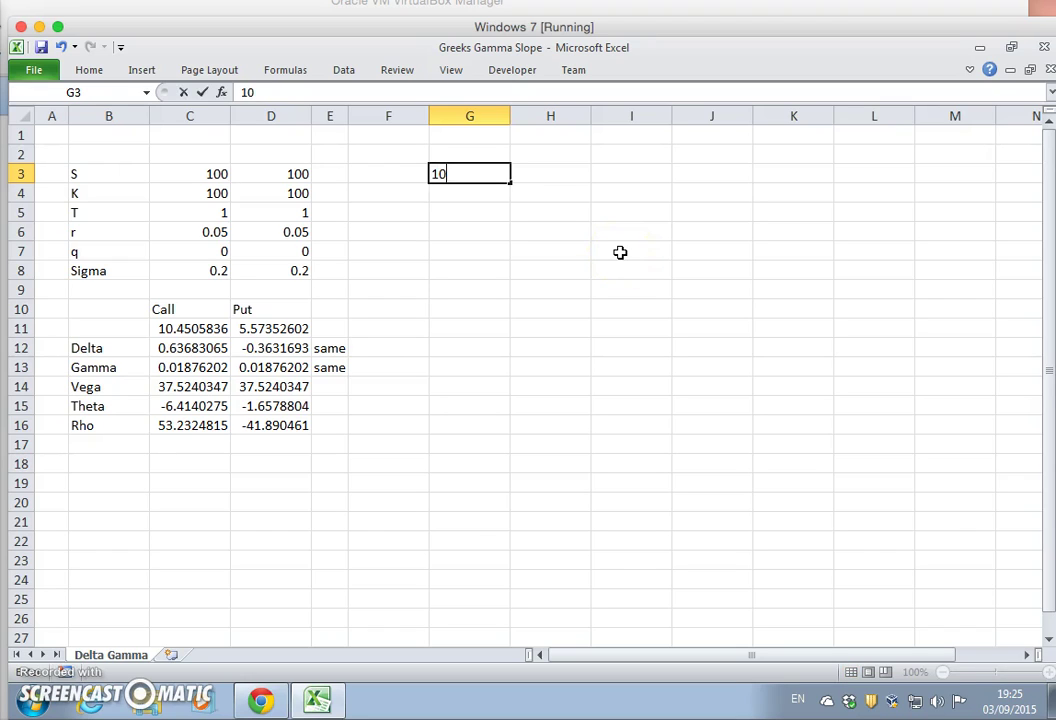
{"action": "key", "text": "Return"}
{"action": "type", "text": "20"}
{"action": "key", "text": "Return"}
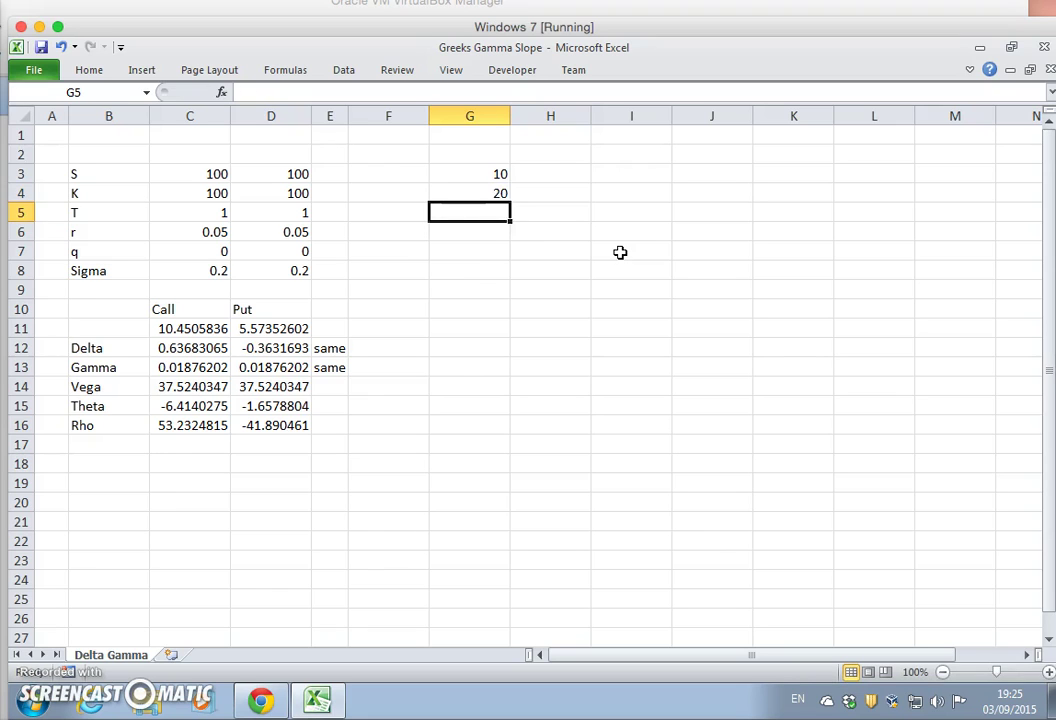
{"action": "left_click_drag", "start_coordinate": [500, 172], "coordinate": [495, 545]}
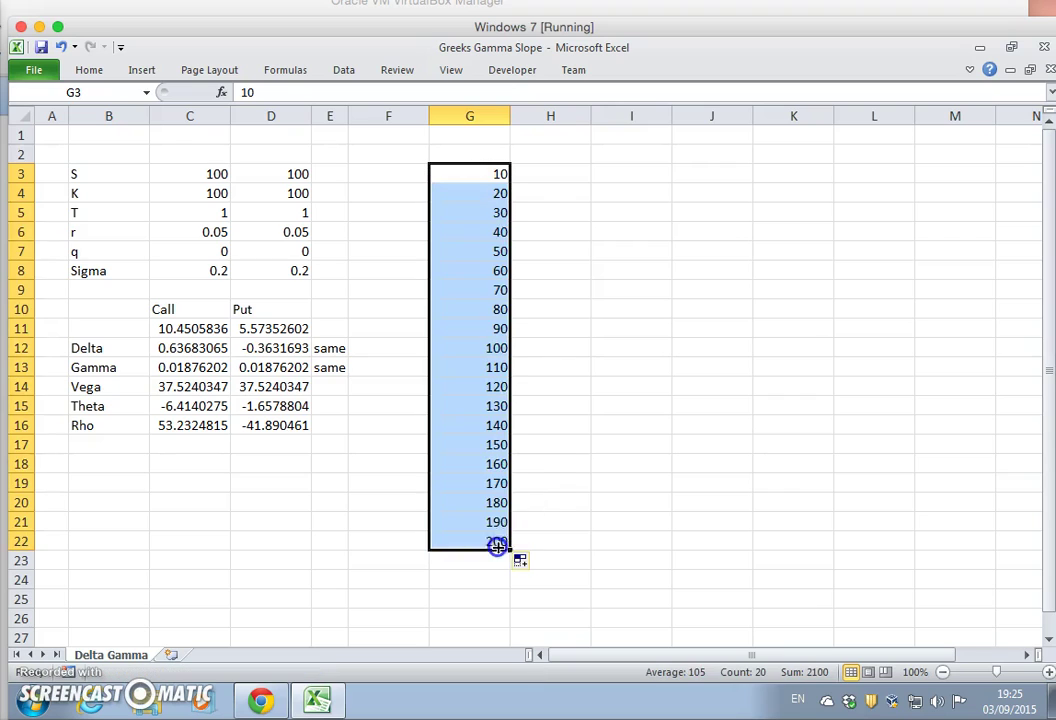
Enter the heading Gamma Analytic in cell H2, above the column beside the price series
{"action": "left_click", "coordinate": [551, 270]}
{"action": "left_click", "coordinate": [546, 156]}
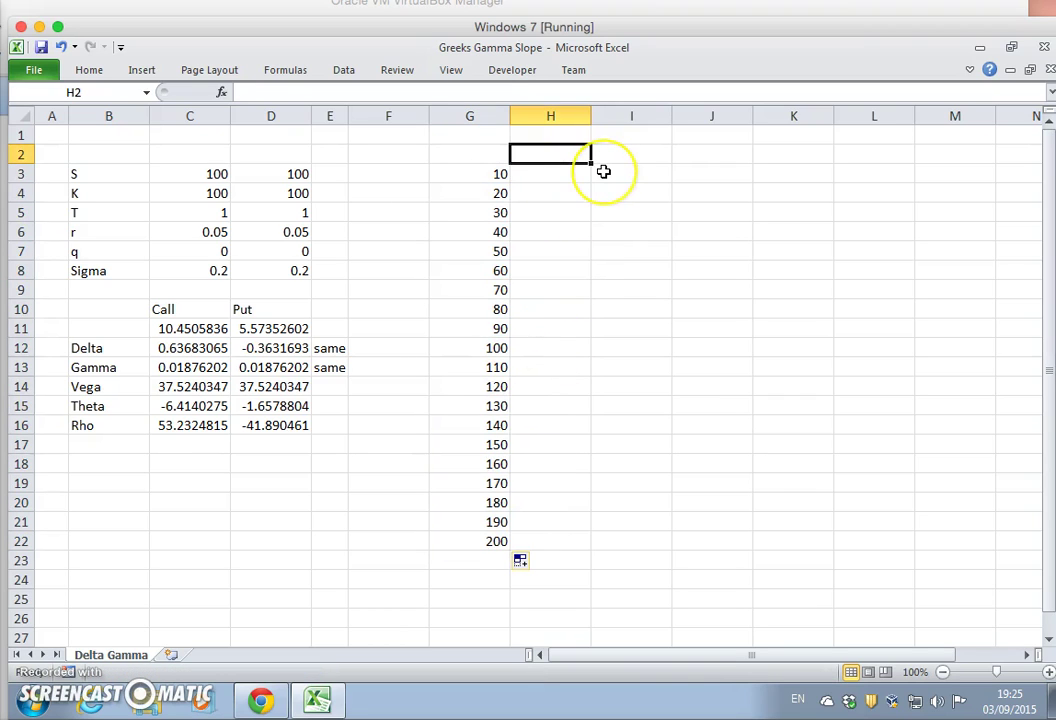
{"action": "type", "text": "Gamma Analytic"}
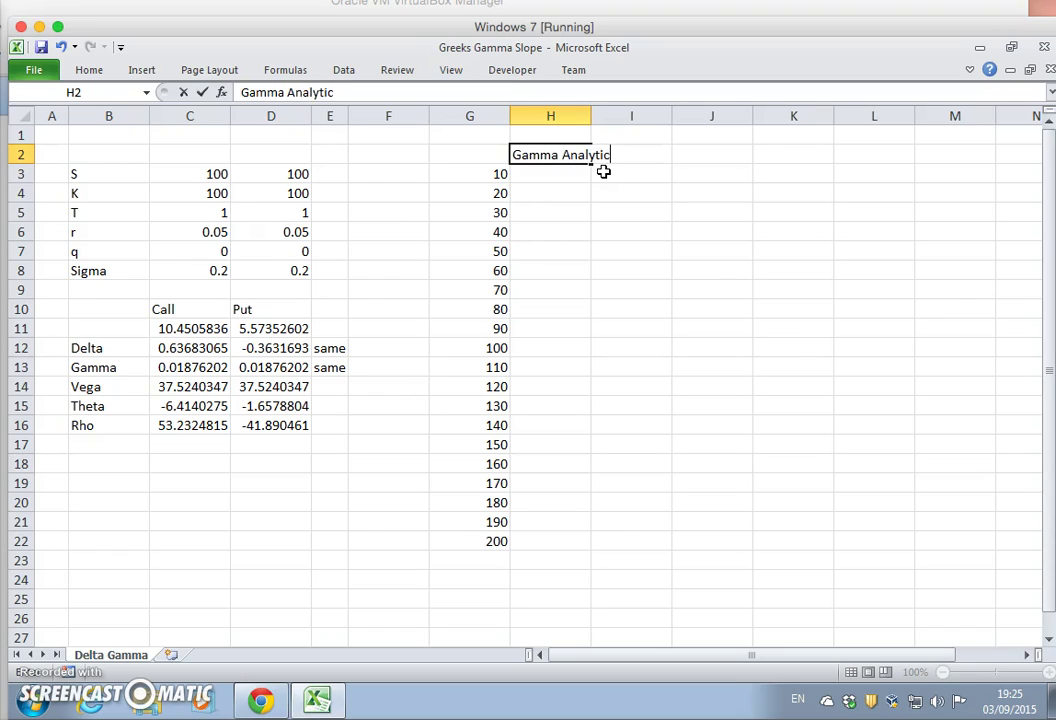
{"action": "key", "text": "Return"}
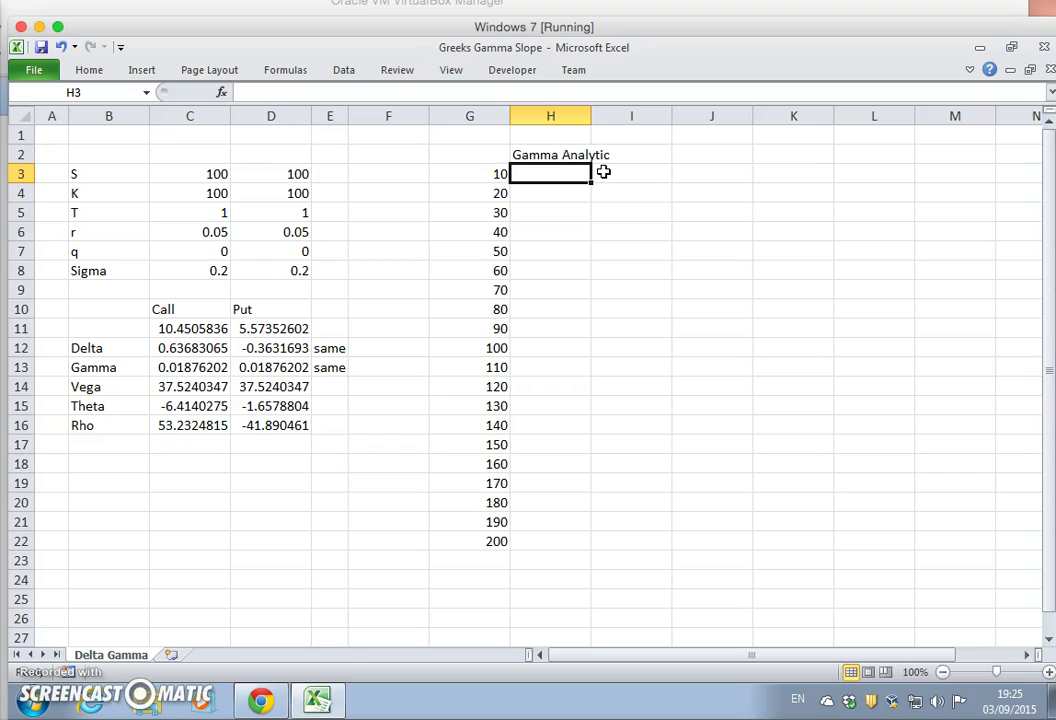
Switch to Chrome to check the gamma formula for calls and puts in Wikipedia's Greeks (finance) article, and compare it with C13:D13 back in Excel
{"action": "left_click", "coordinate": [260, 700]}
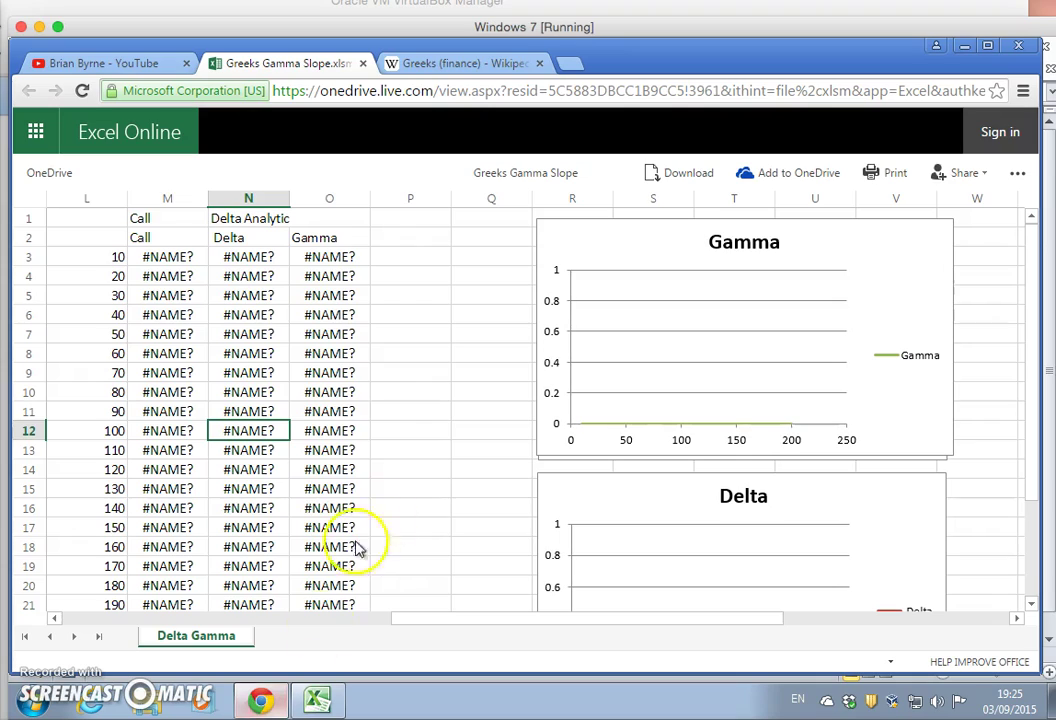
{"action": "left_click", "coordinate": [432, 66]}
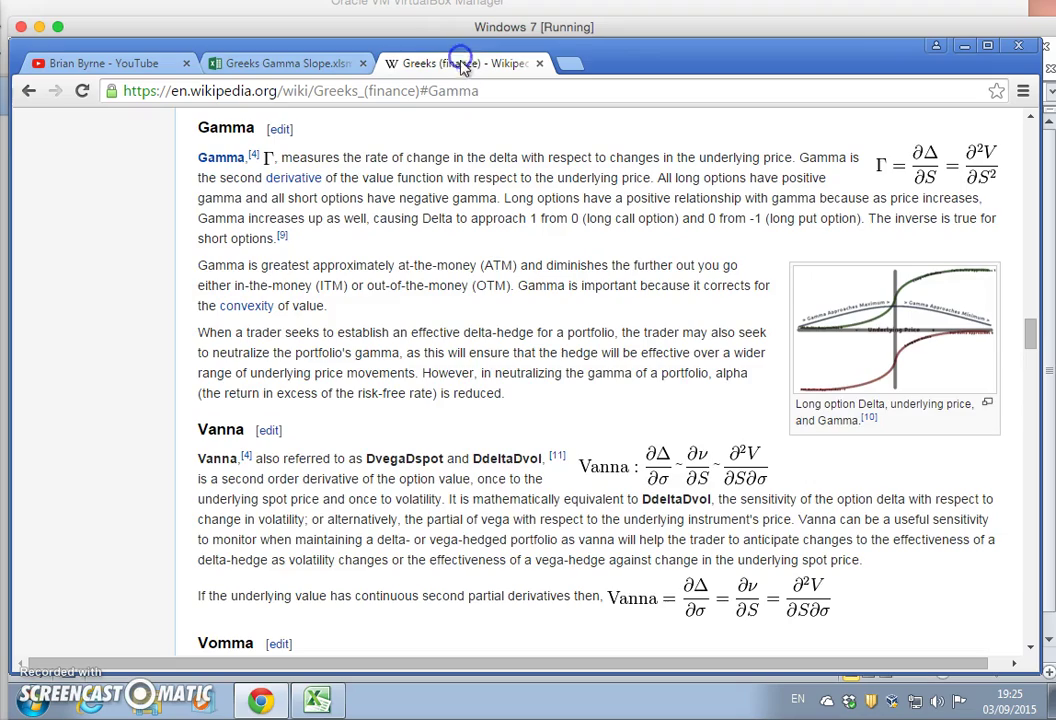
{"action": "scroll", "coordinate": [488, 560], "scroll_direction": "down", "scroll_amount": 10}
{"action": "scroll", "coordinate": [495, 548], "scroll_direction": "down", "scroll_amount": 10}
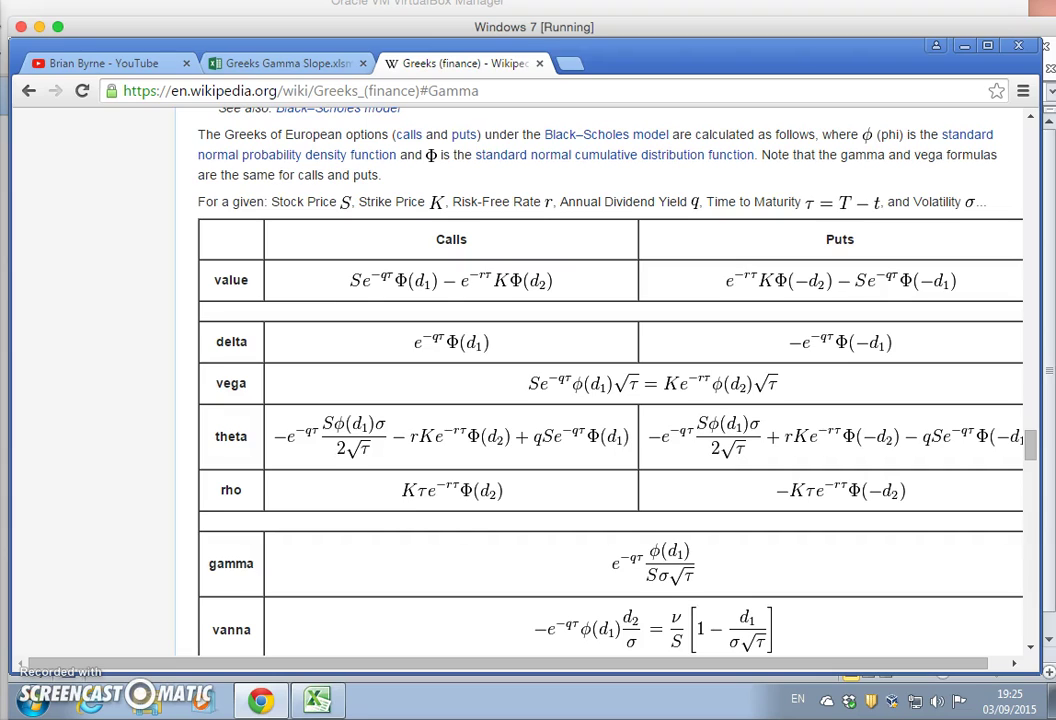
{"action": "left_click", "coordinate": [318, 701]}
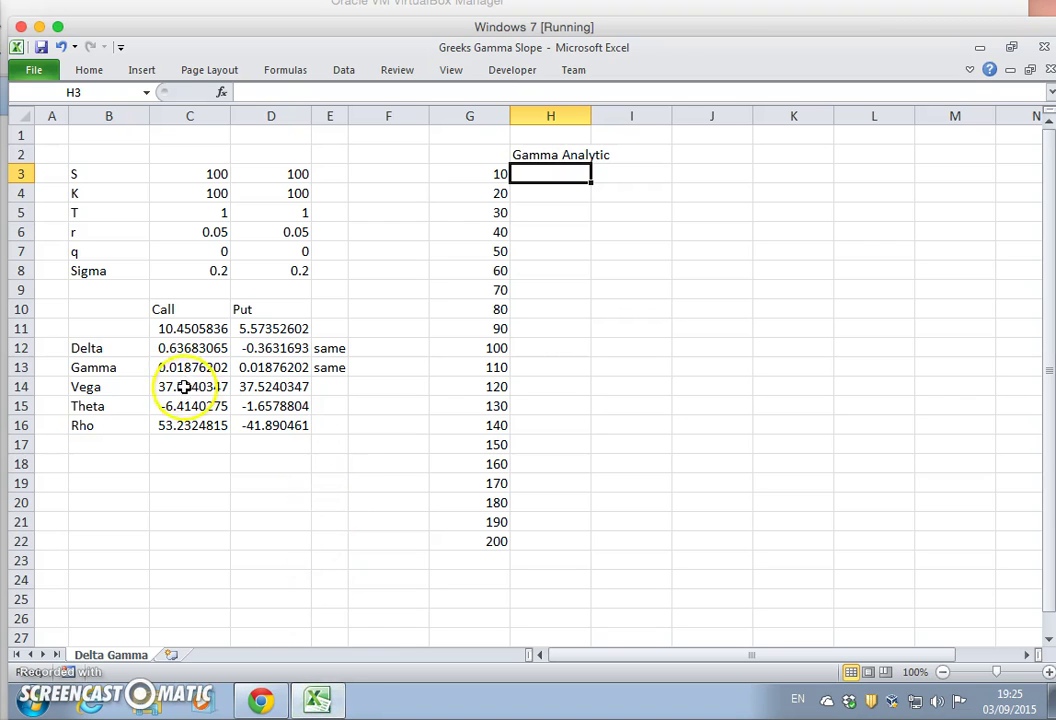
{"action": "left_click_drag", "start_coordinate": [180, 367], "coordinate": [266, 368]}
{"action": "left_click", "coordinate": [246, 380]}
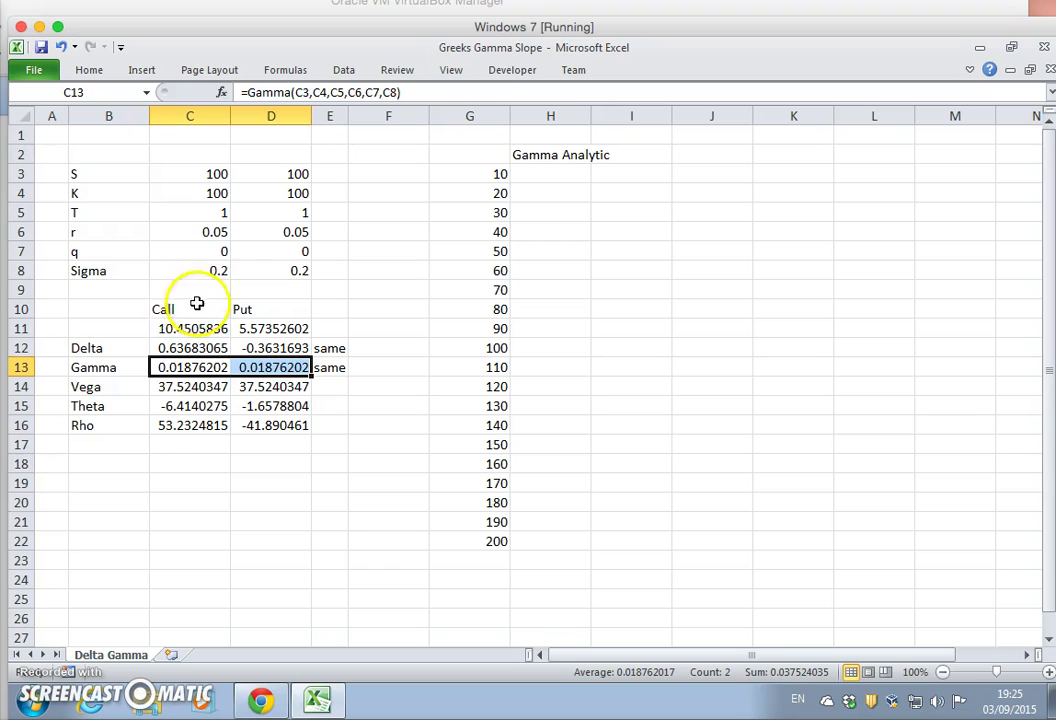
Move the Gamma Analytic heading from H2 up to H1 by cutting and pasting it
{"action": "left_click", "coordinate": [547, 172]}
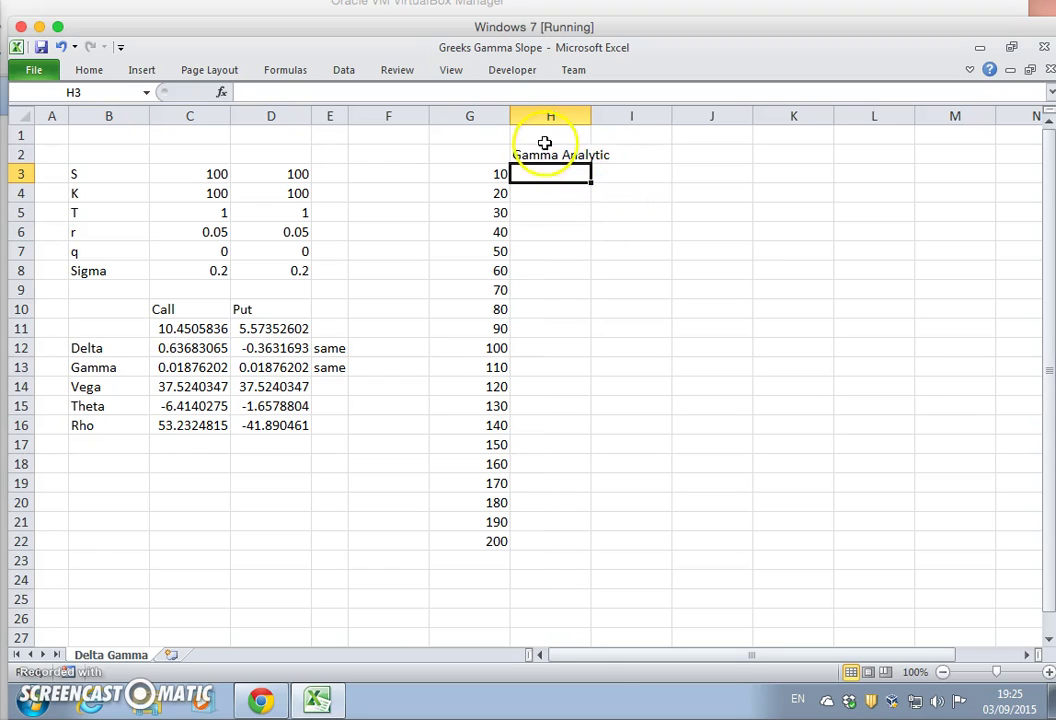
{"action": "left_click", "coordinate": [541, 153]}
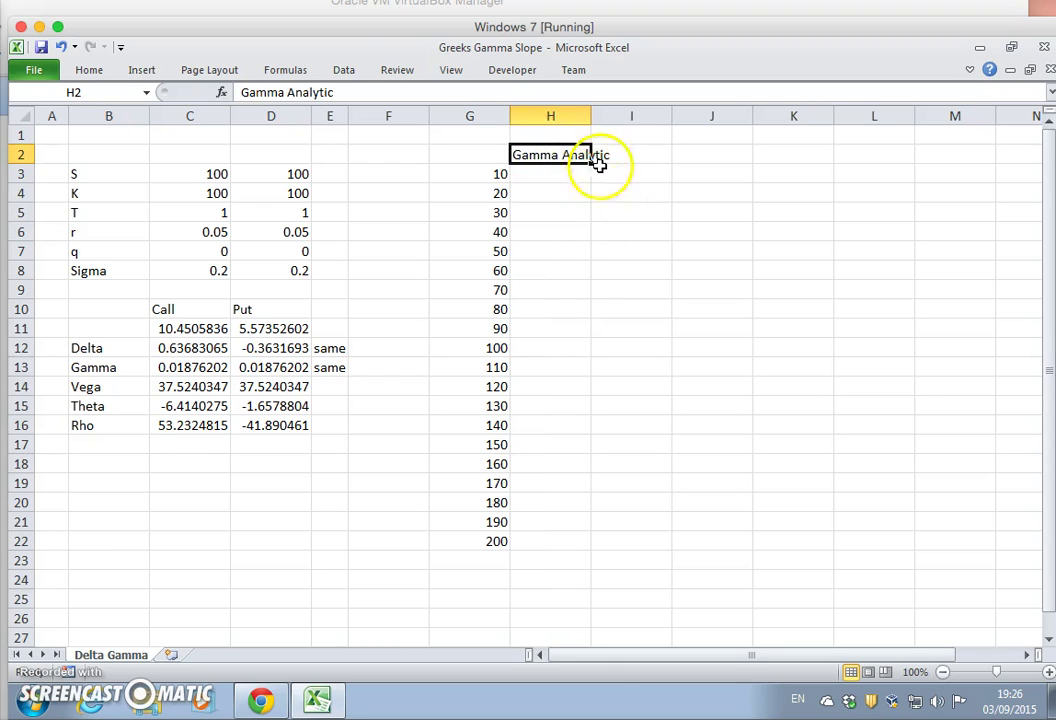
{"action": "left_click", "coordinate": [104, 75]}
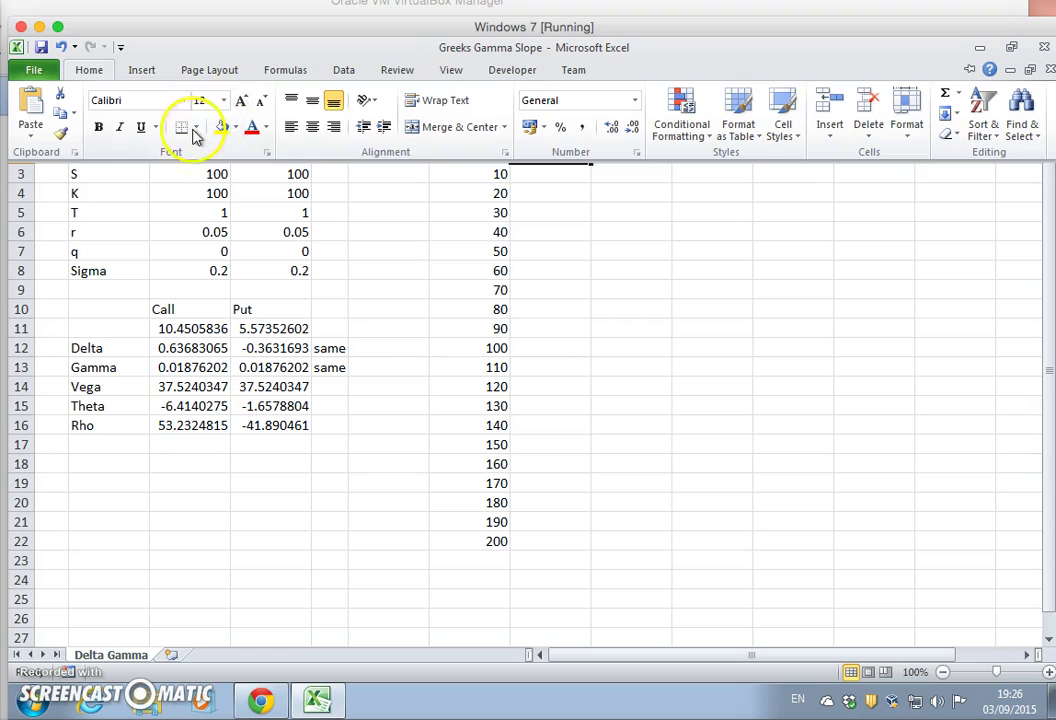
{"action": "left_click", "coordinate": [60, 113]}
{"action": "left_click", "coordinate": [527, 137]}
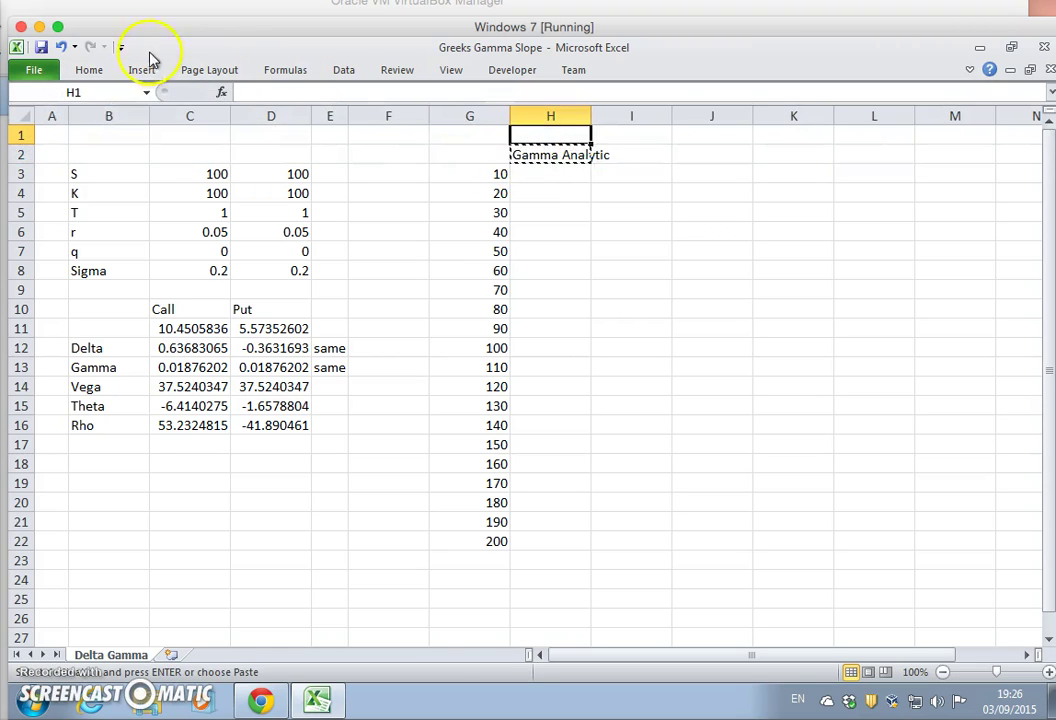
{"action": "left_click", "coordinate": [80, 68]}
{"action": "left_click", "coordinate": [30, 105]}
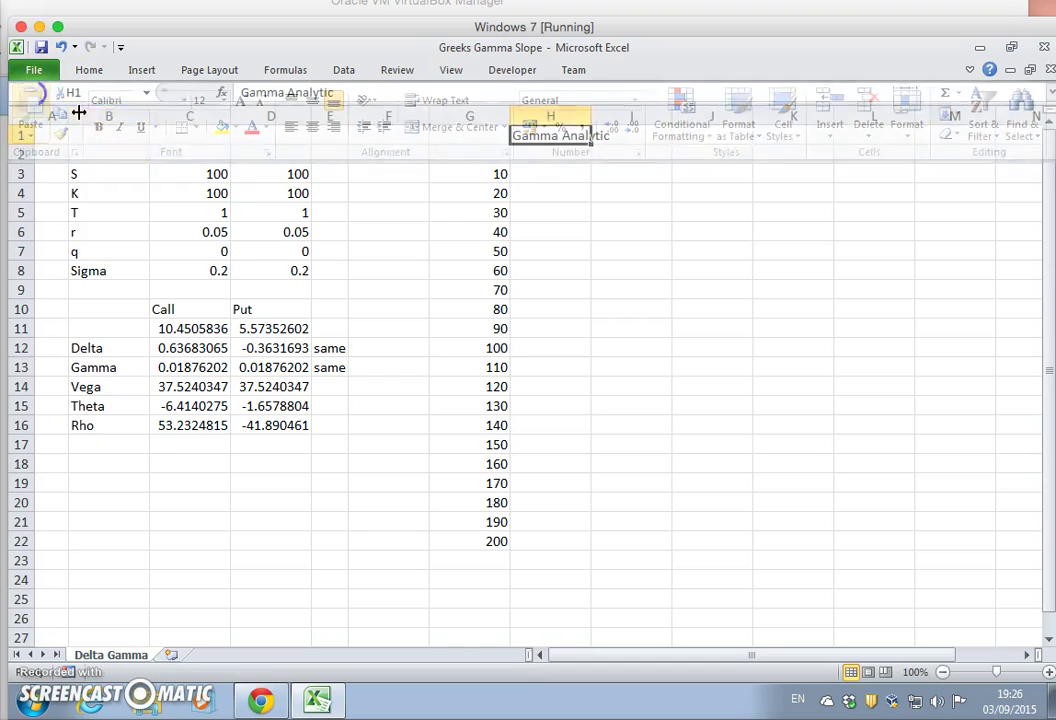
{"action": "left_click", "coordinate": [533, 264]}
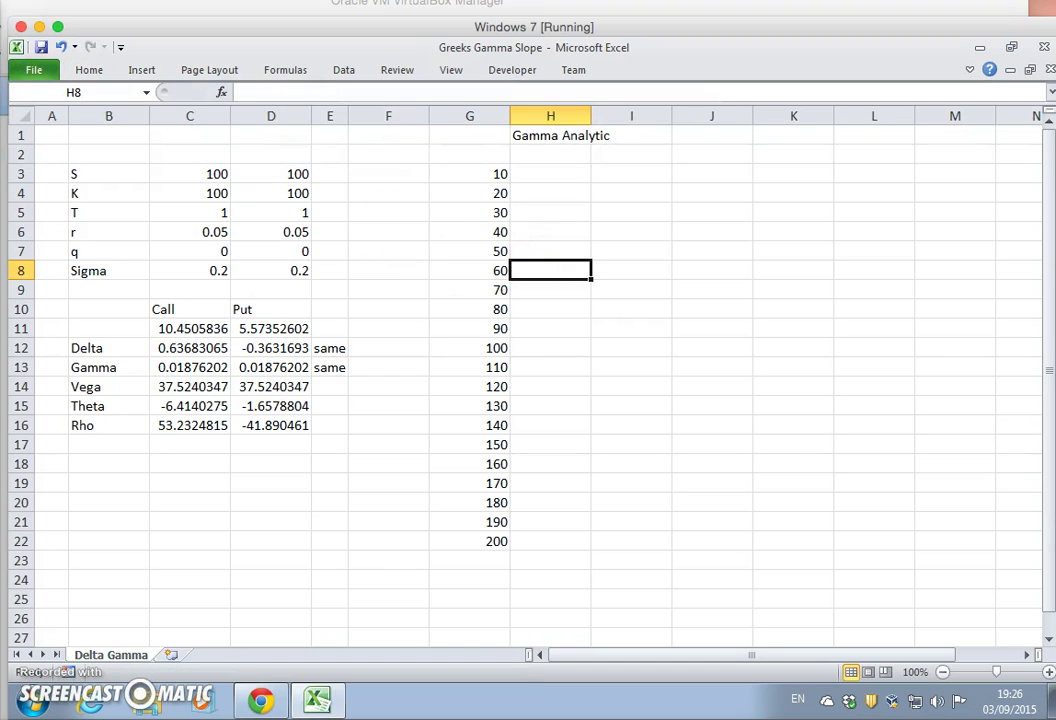
Link H2 to the call's Gamma value with the formula =C13
{"action": "left_click", "coordinate": [541, 157]}
{"action": "type", "text": "="}
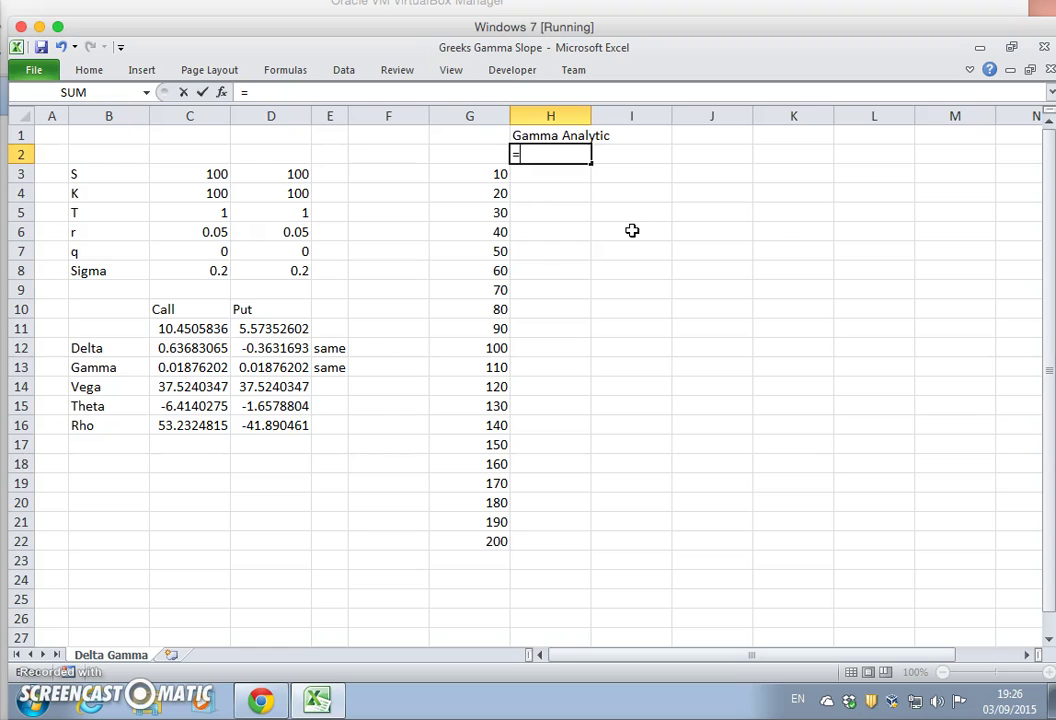
{"action": "left_click", "coordinate": [195, 367]}
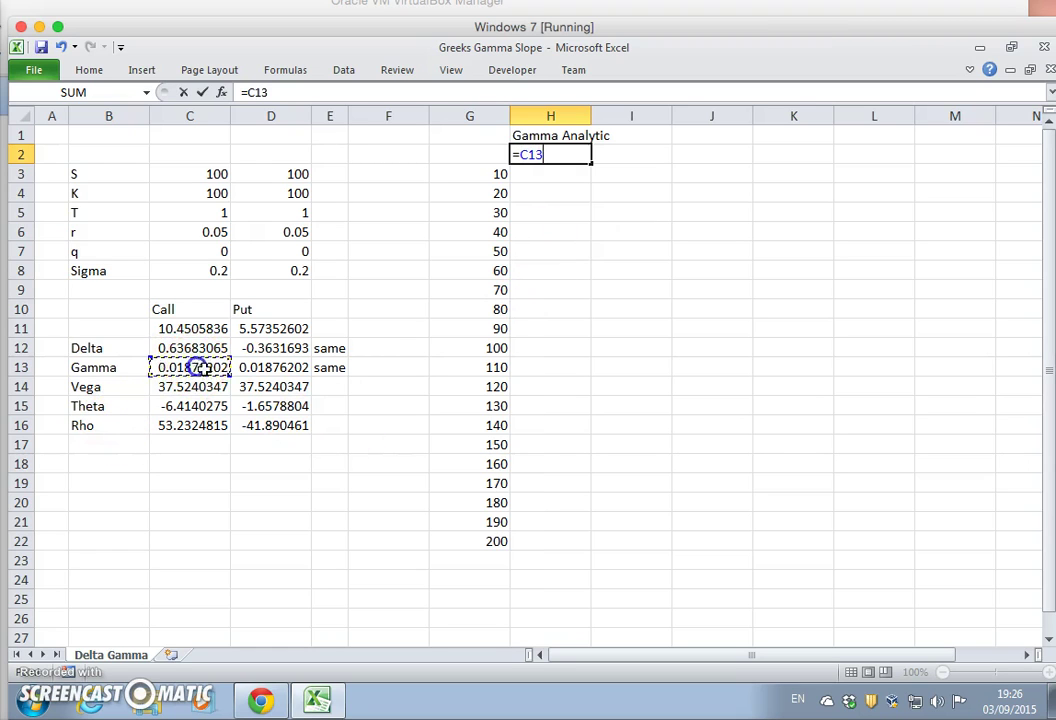
{"action": "key", "text": "Return"}
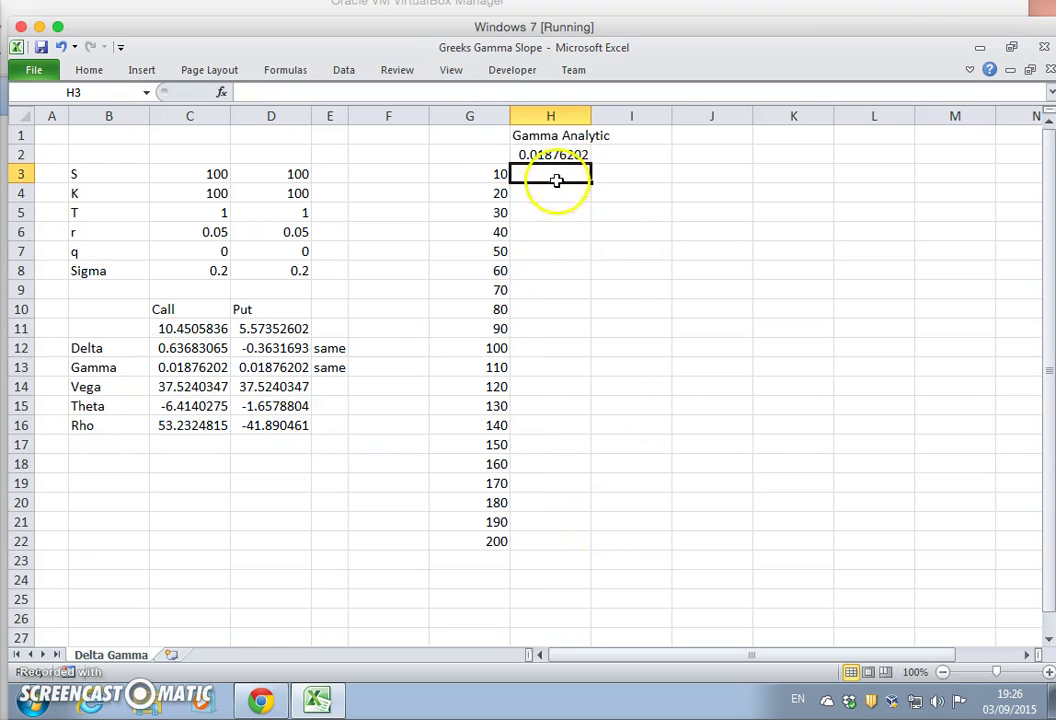
Create a what-if data table over G2:H22 with C3 as the column input cell
{"action": "left_click_drag", "start_coordinate": [490, 158], "coordinate": [535, 535]}
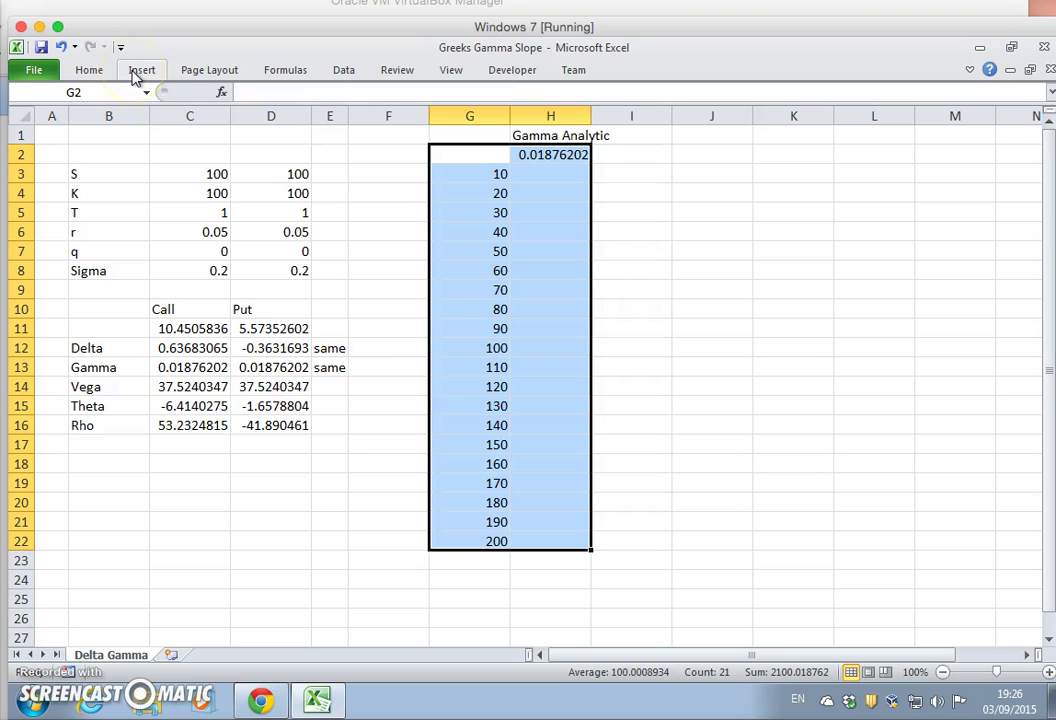
{"action": "left_click", "coordinate": [350, 76]}
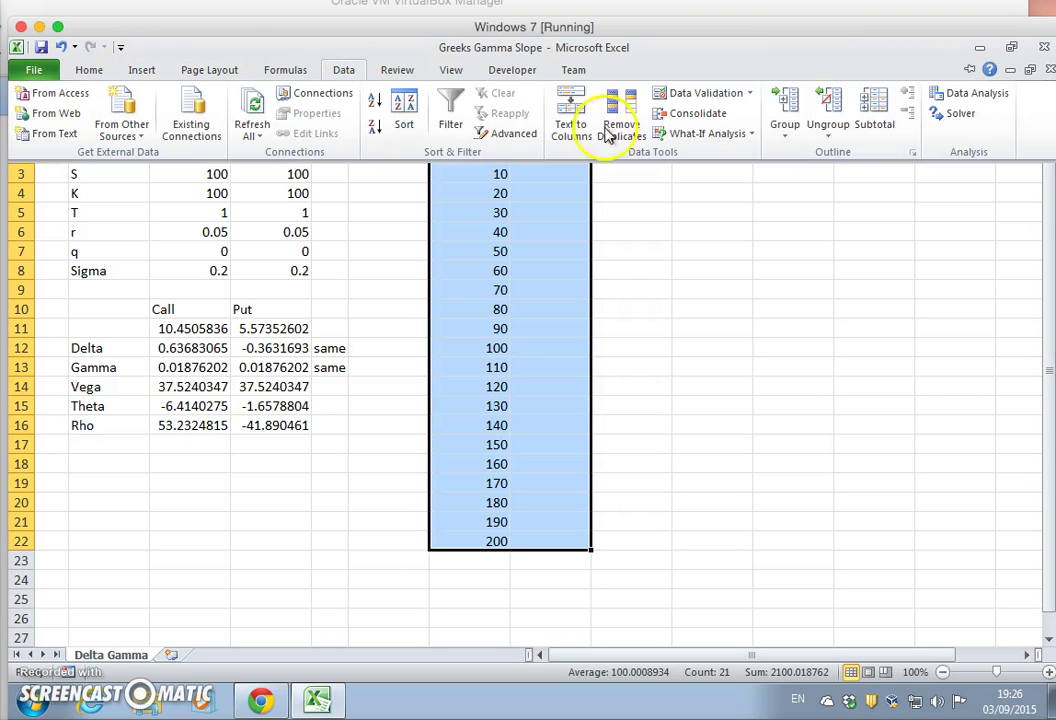
{"action": "left_click", "coordinate": [704, 134]}
{"action": "left_click", "coordinate": [712, 198]}
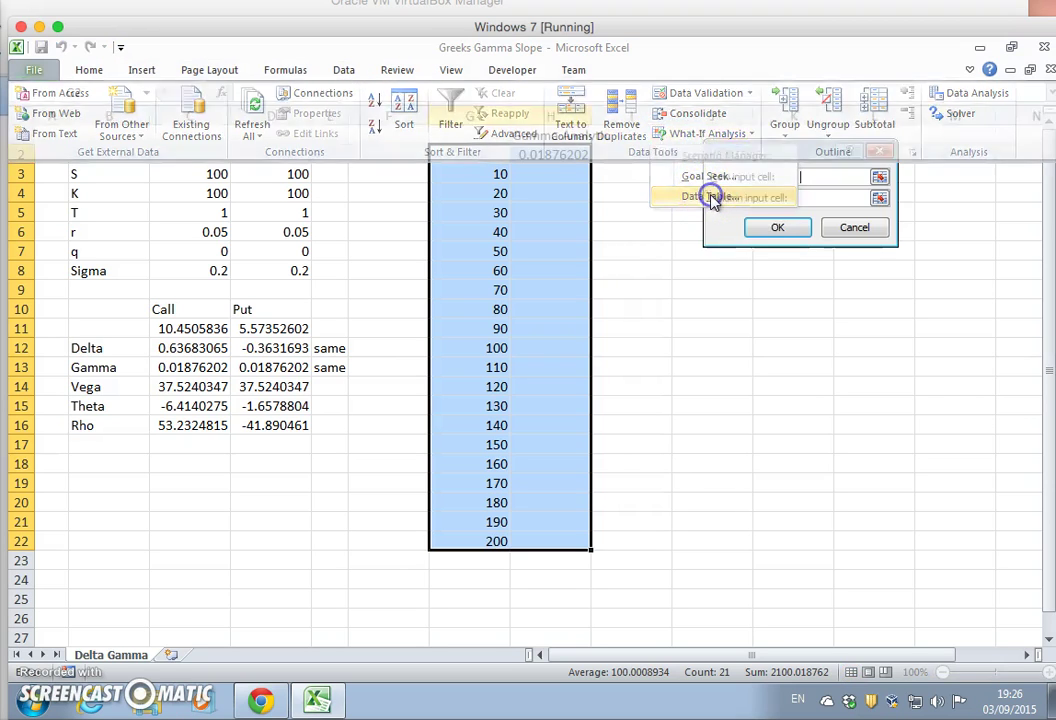
{"action": "left_click", "coordinate": [802, 198]}
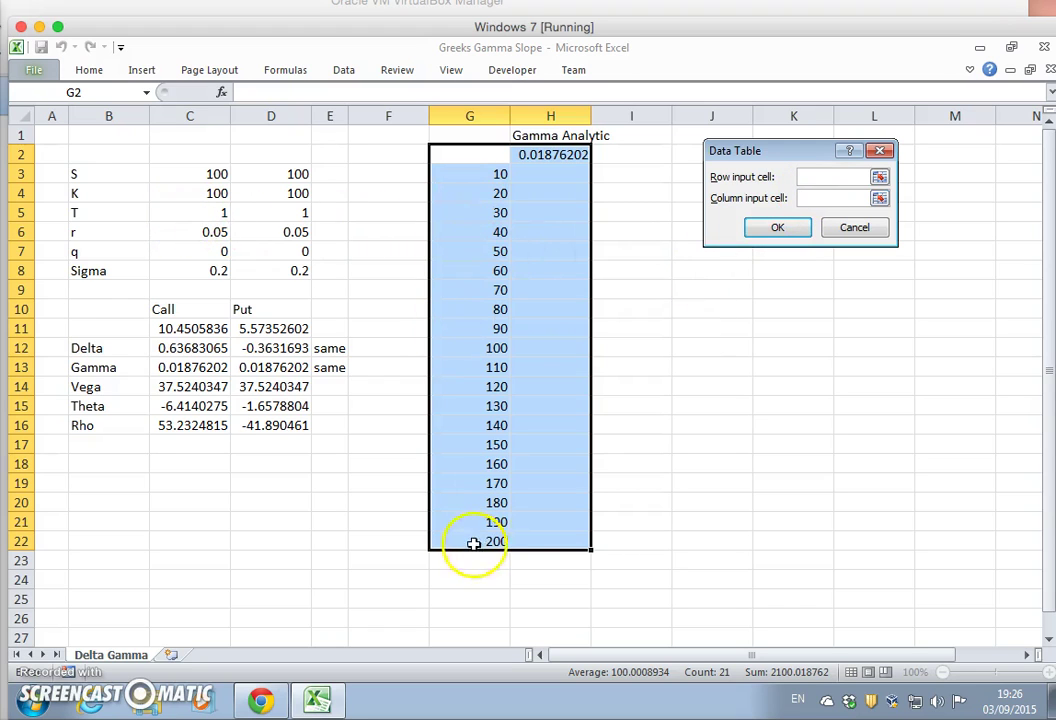
{"action": "left_click", "coordinate": [181, 169]}
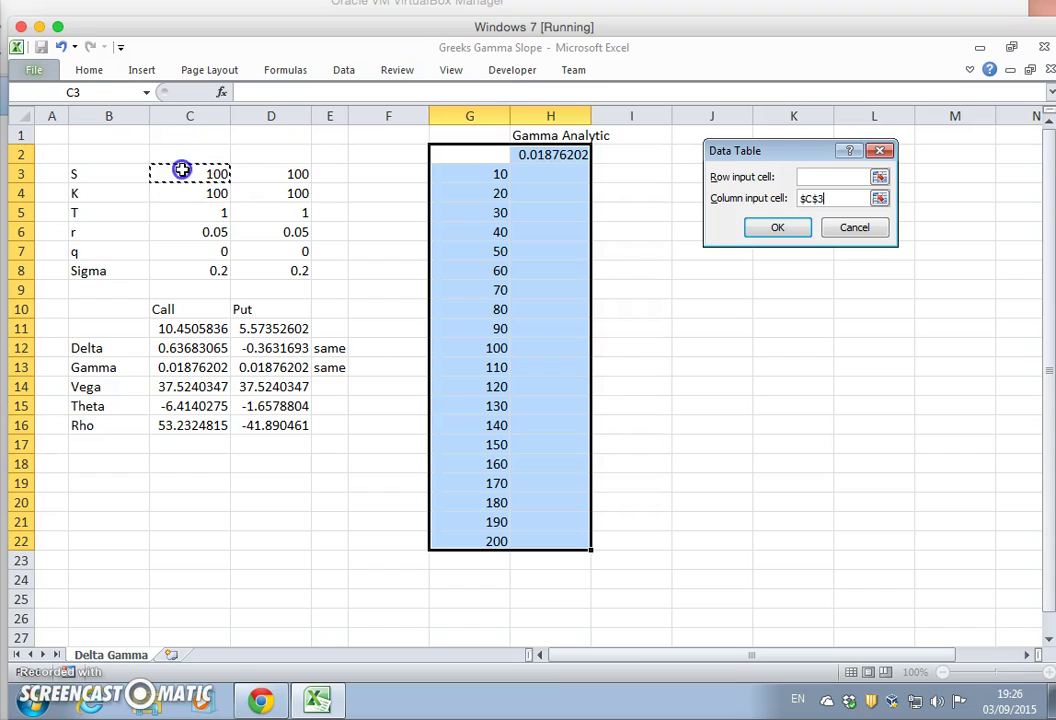
{"action": "left_click", "coordinate": [779, 229]}
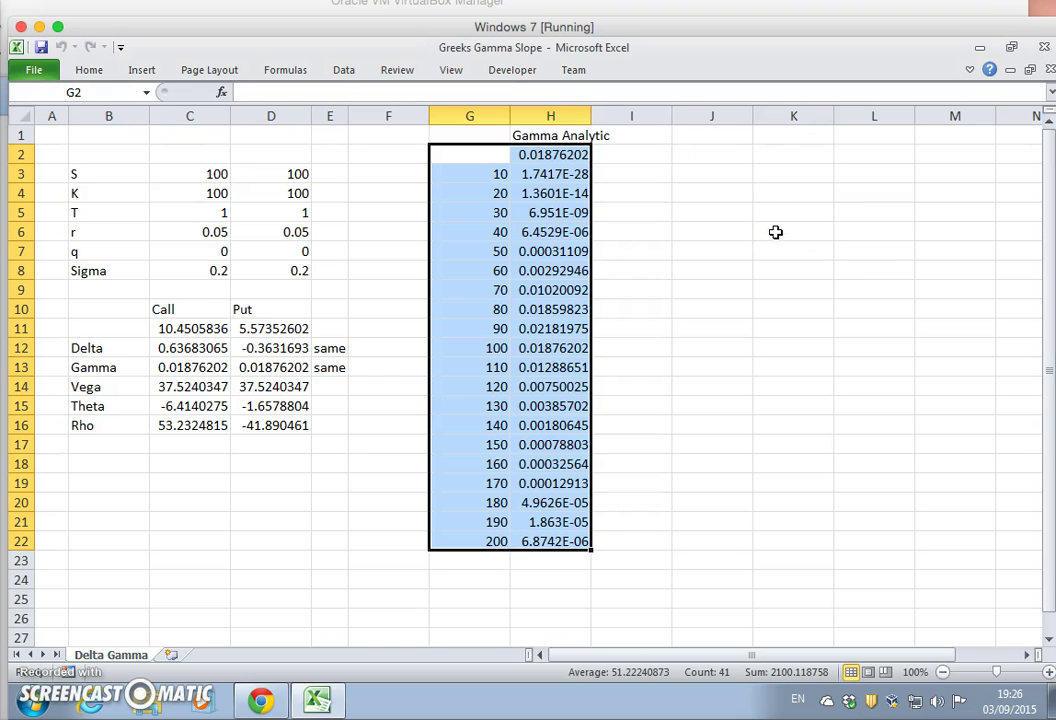
Widen columns H through J together so the Gamma Analytic heading fits in its column
{"action": "left_click", "coordinate": [754, 236]}
{"action": "left_click", "coordinate": [636, 155]}
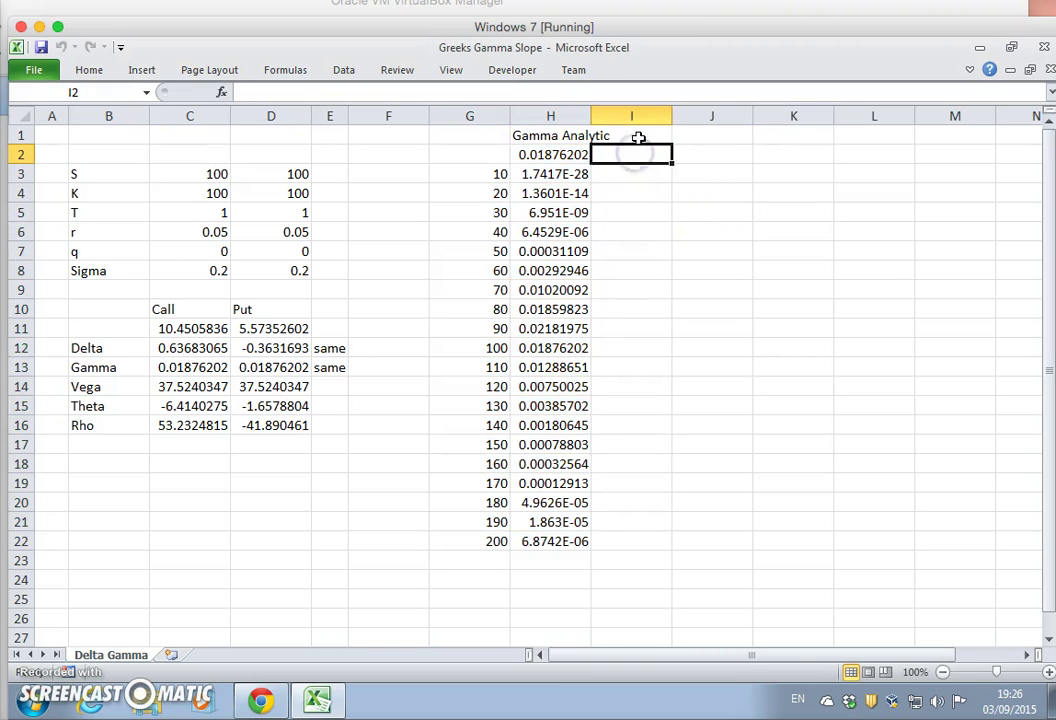
{"action": "left_click", "coordinate": [643, 135]}
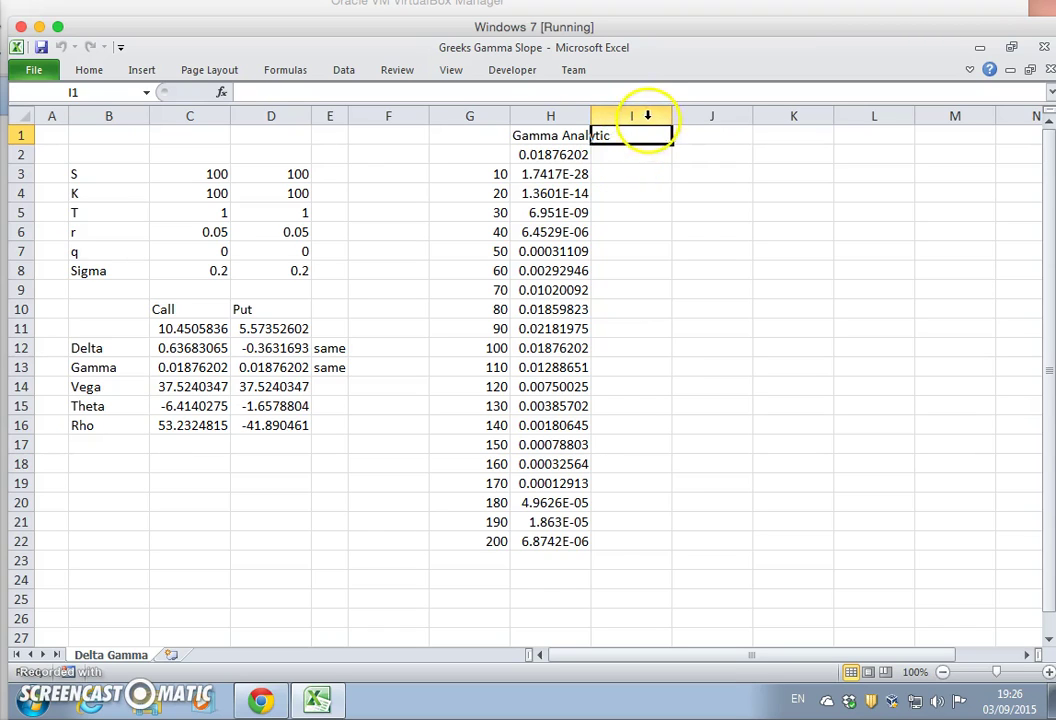
{"action": "left_click", "coordinate": [640, 116]}
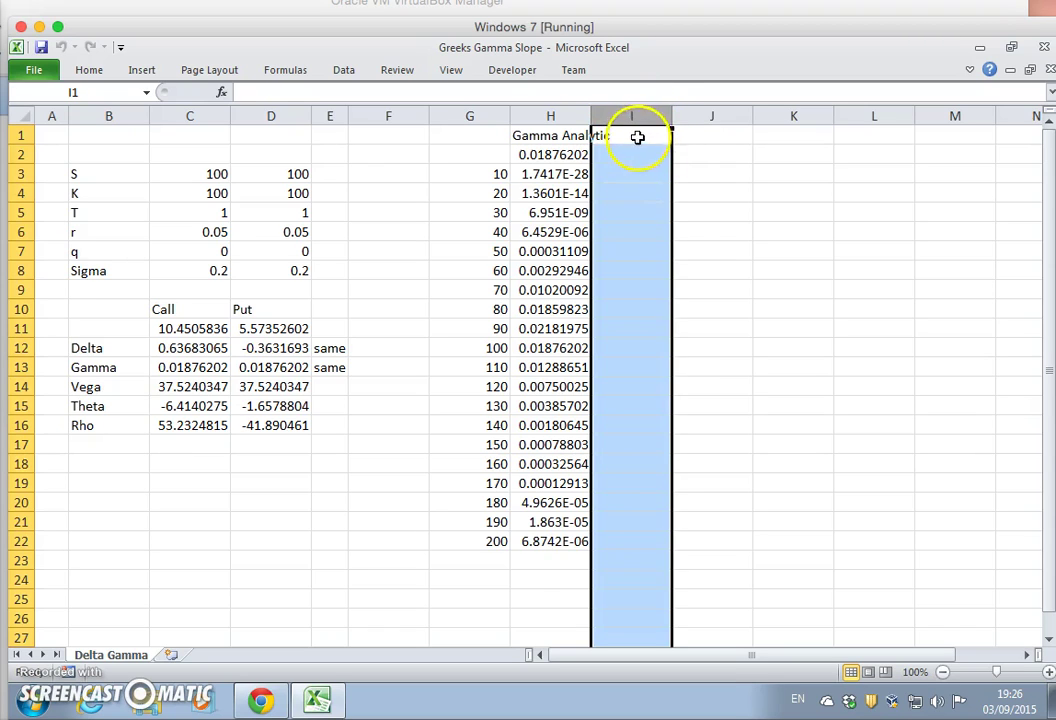
{"action": "left_click", "coordinate": [702, 135]}
{"action": "left_click_drag", "start_coordinate": [576, 116], "coordinate": [691, 113]}
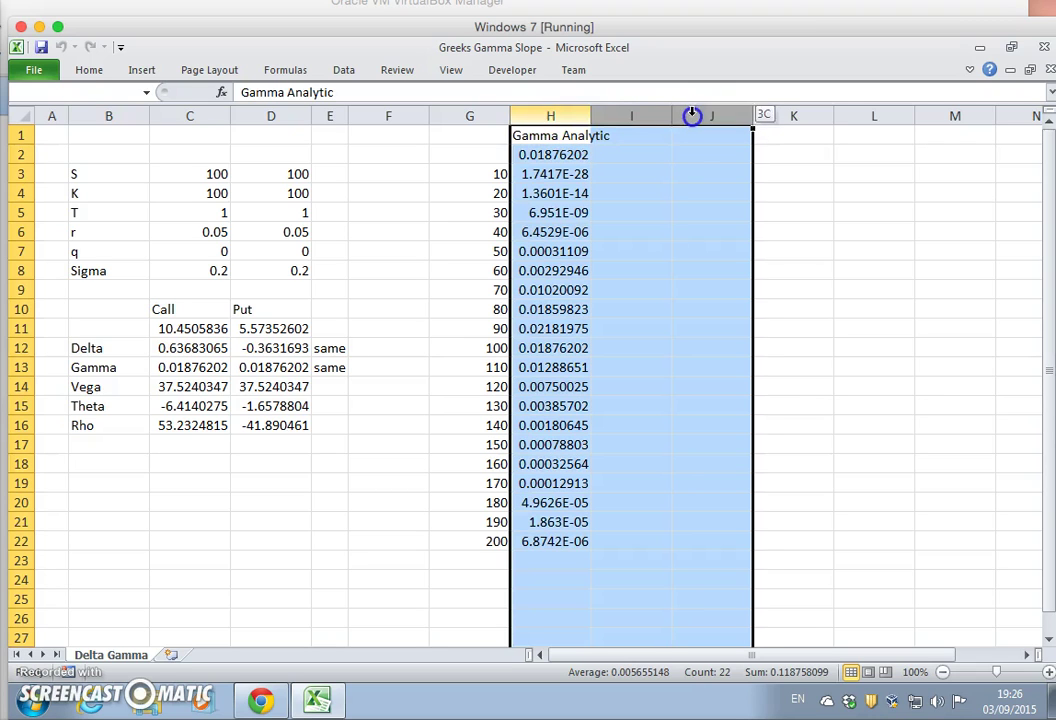
{"action": "left_click_drag", "start_coordinate": [595, 117], "coordinate": [621, 116]}
Enter the heading Analytic delta in I1 and link I2 to the call's Delta value in C12
{"action": "left_click", "coordinate": [655, 136]}
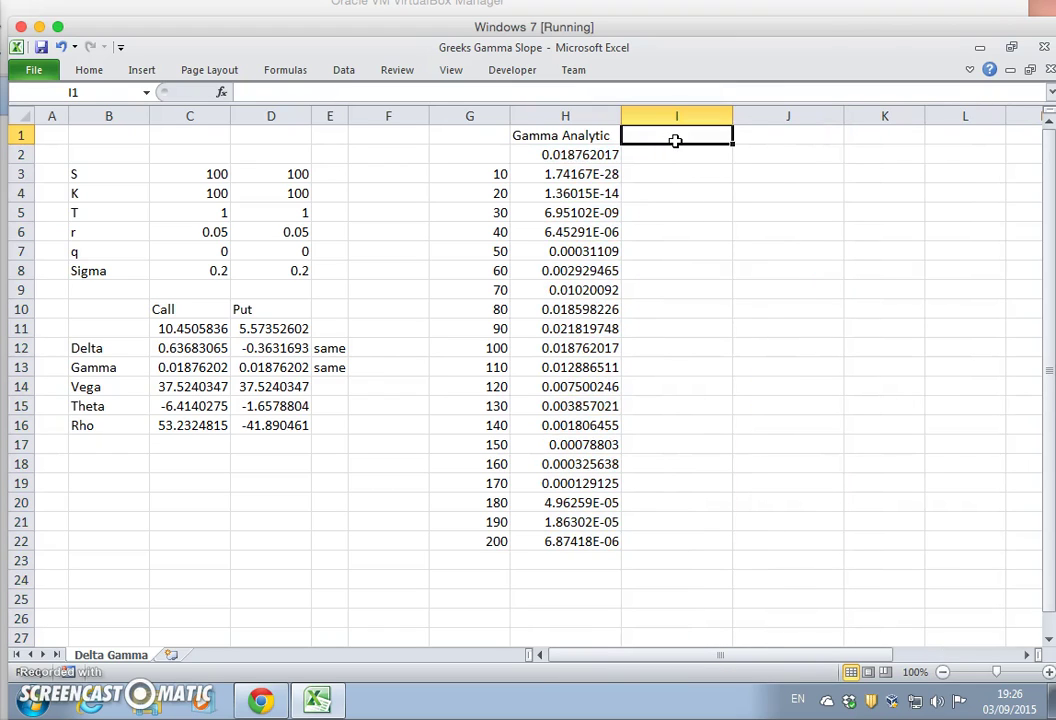
{"action": "type", "text": "De"}
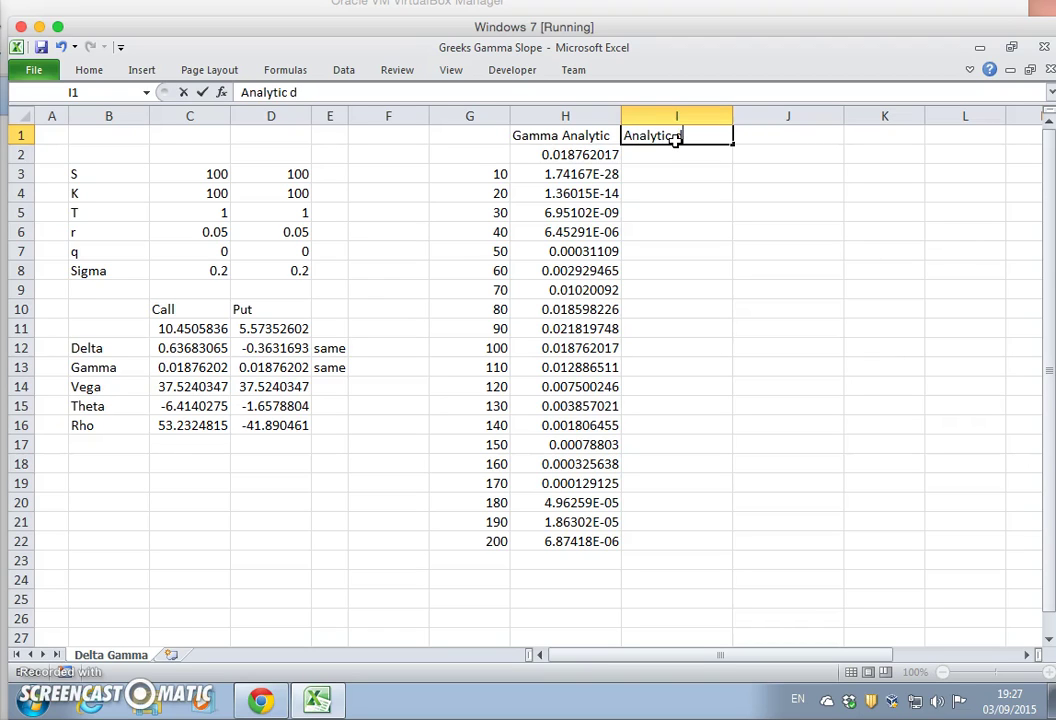
{"action": "key", "text": "Return"}
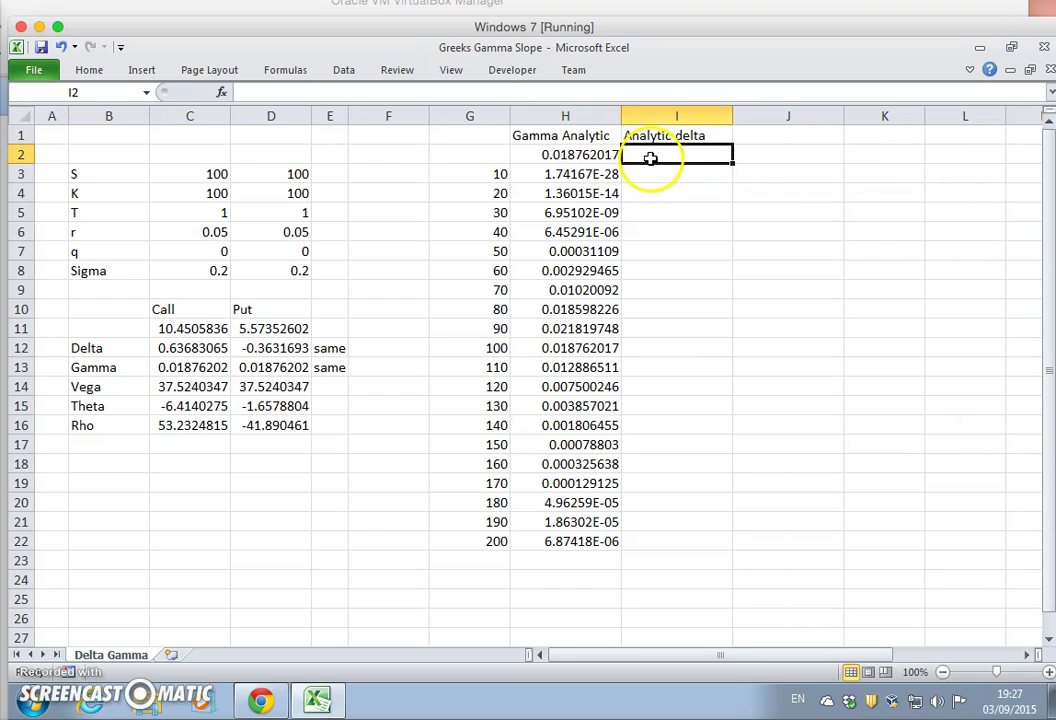
{"action": "type", "text": "="}
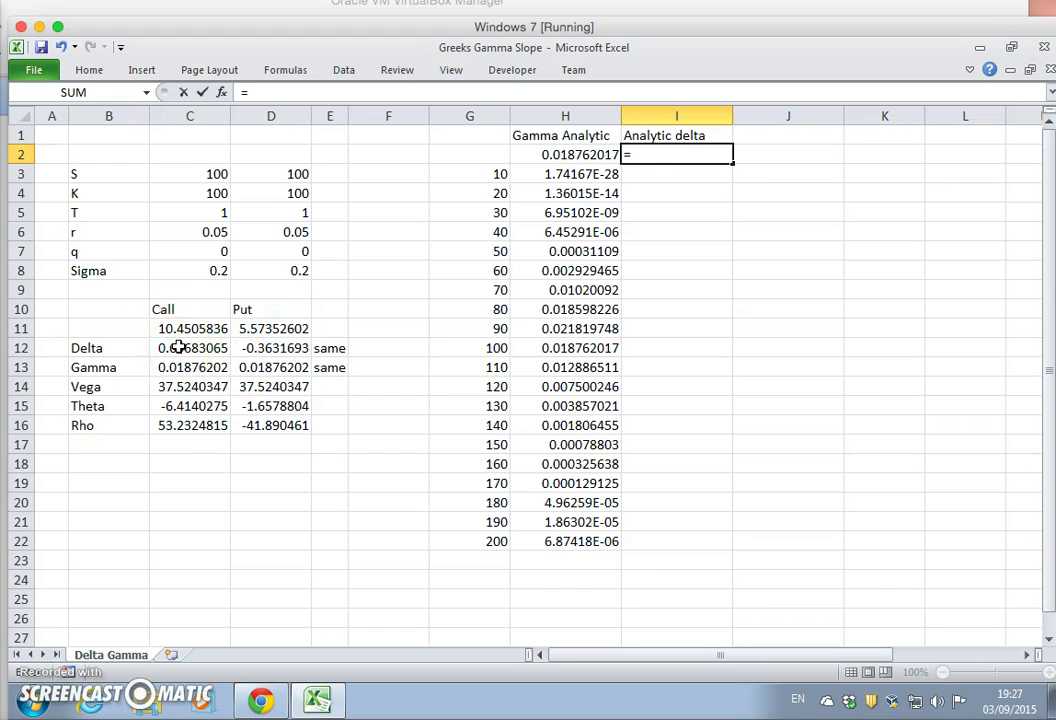
{"action": "key", "text": "Return"}
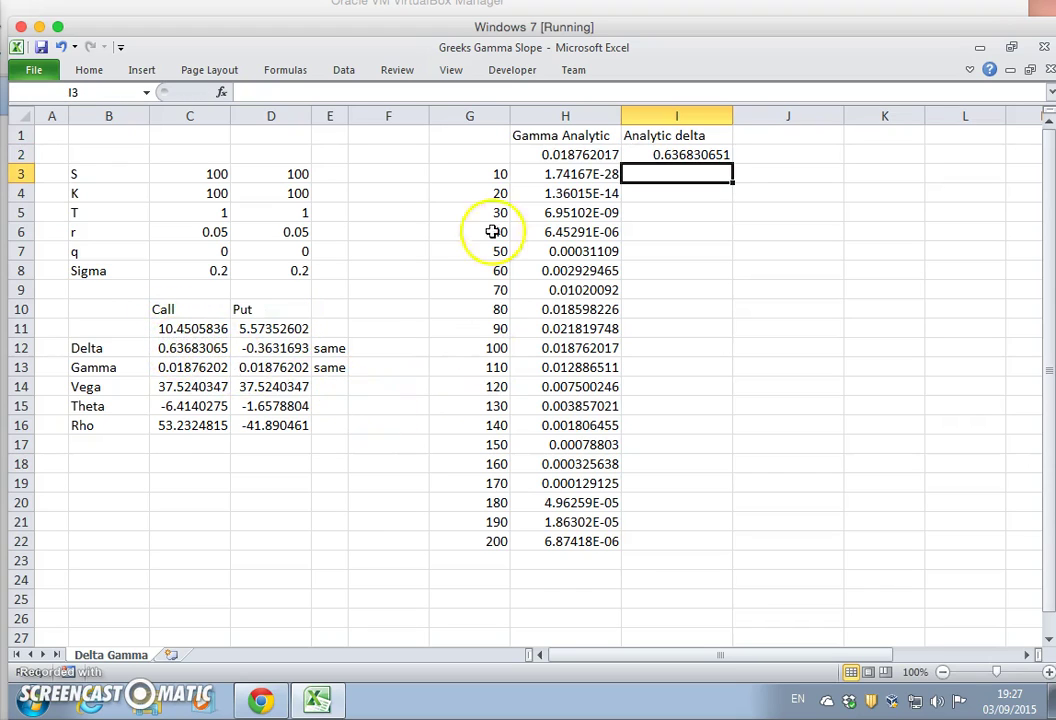
Create a what-if data table over G2:I22 with C3 as the column input cell
{"action": "left_click", "coordinate": [548, 154]}
{"action": "left_click_drag", "start_coordinate": [482, 152], "coordinate": [696, 540]}
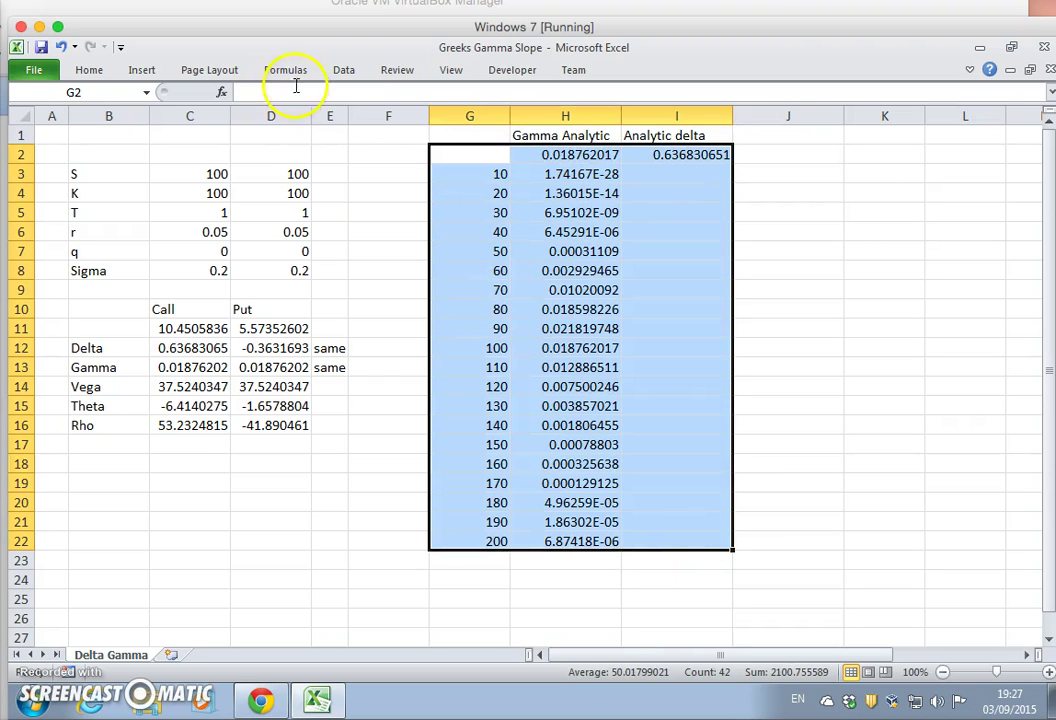
{"action": "left_click", "coordinate": [346, 70]}
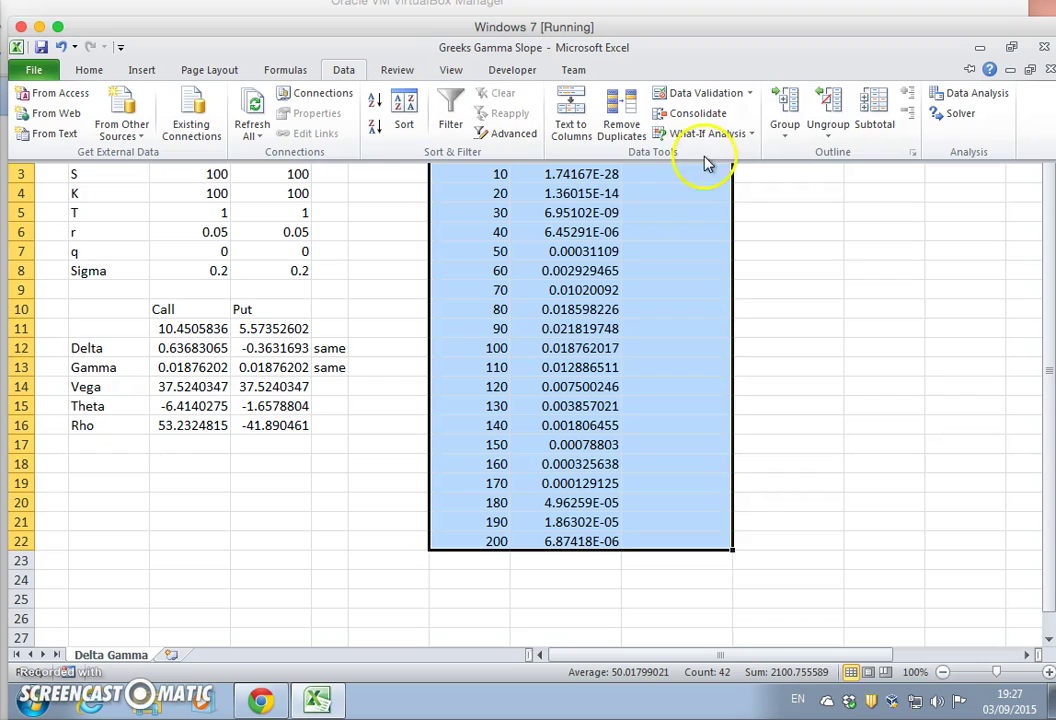
{"action": "left_click", "coordinate": [731, 137]}
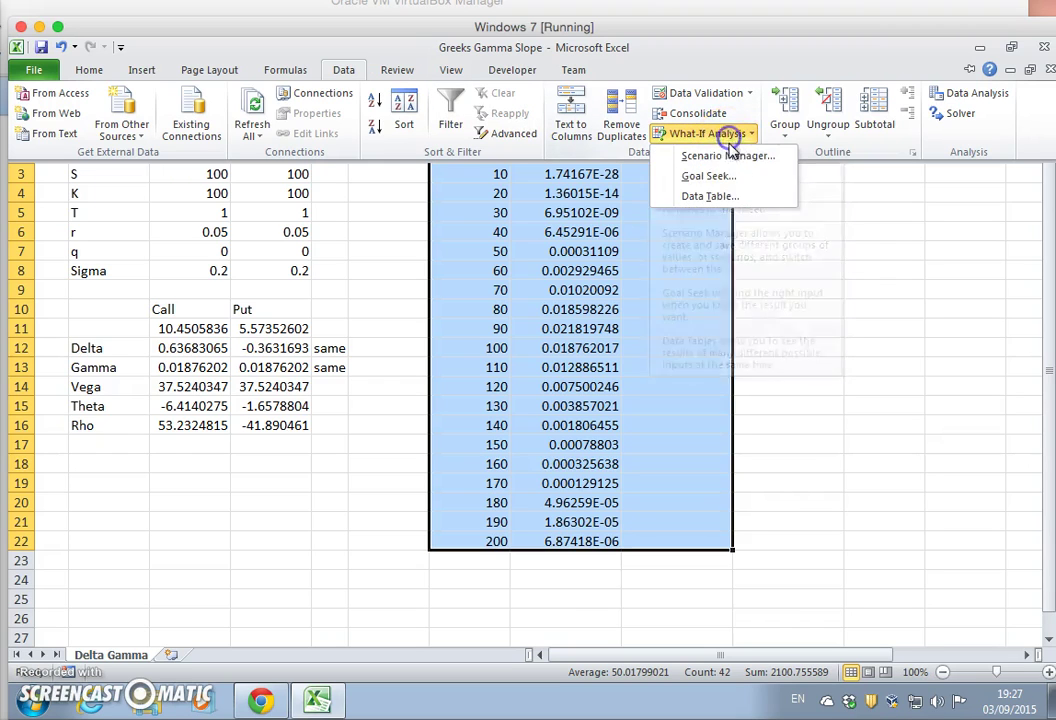
{"action": "left_click", "coordinate": [744, 197]}
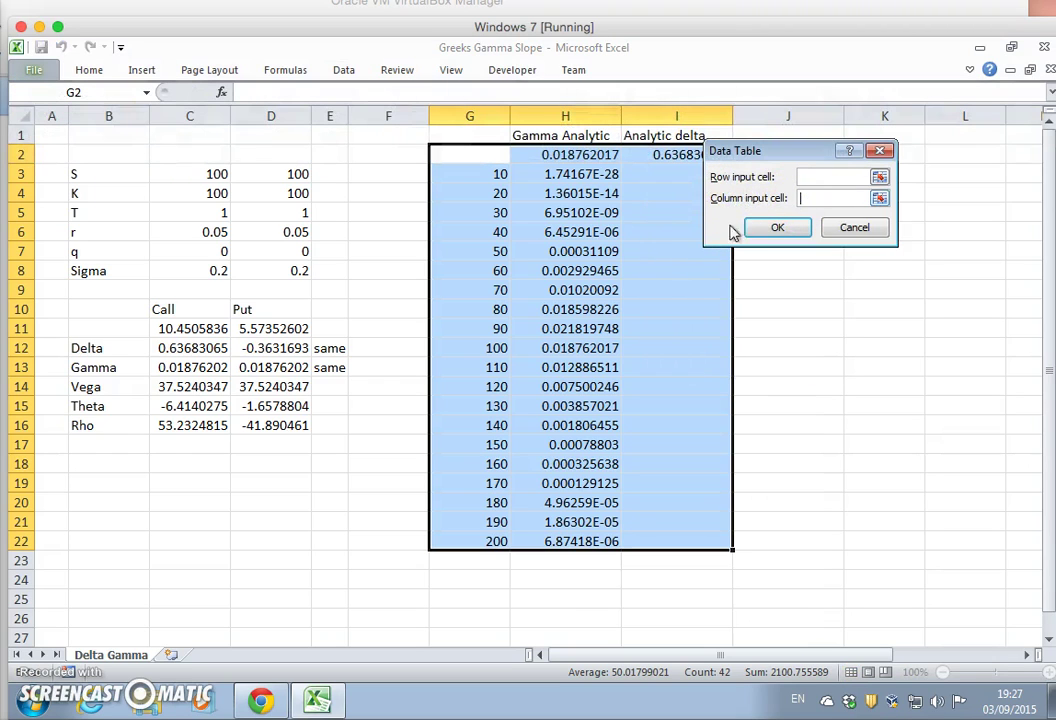
{"action": "left_click", "coordinate": [199, 178]}
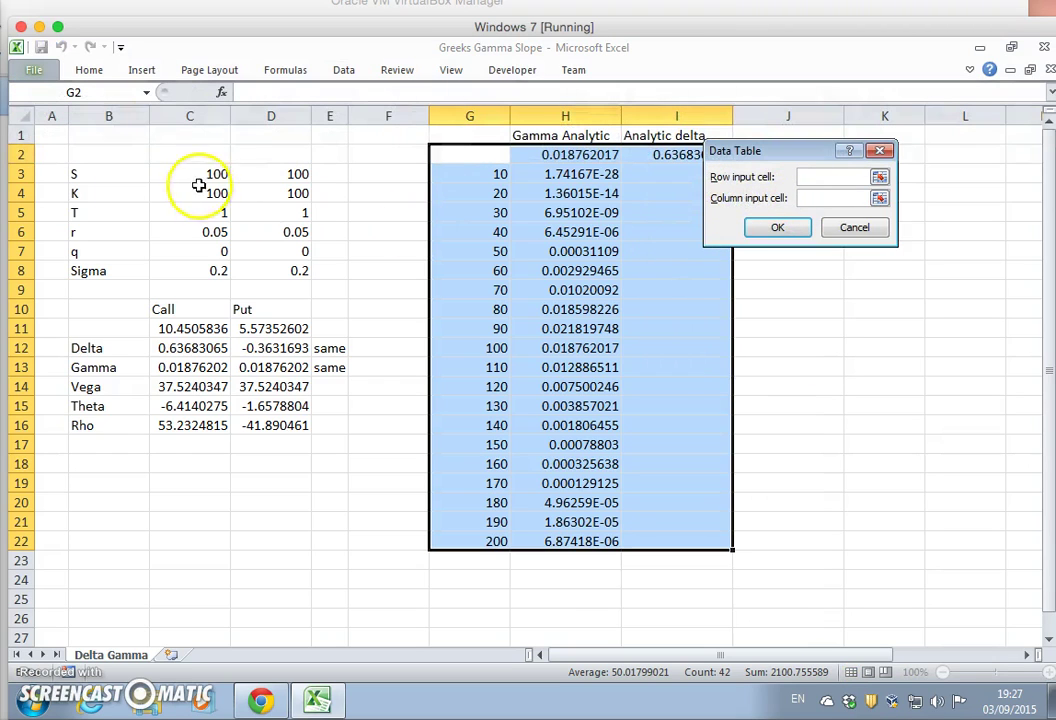
{"action": "left_click", "coordinate": [778, 230]}
{"action": "left_click", "coordinate": [757, 289]}
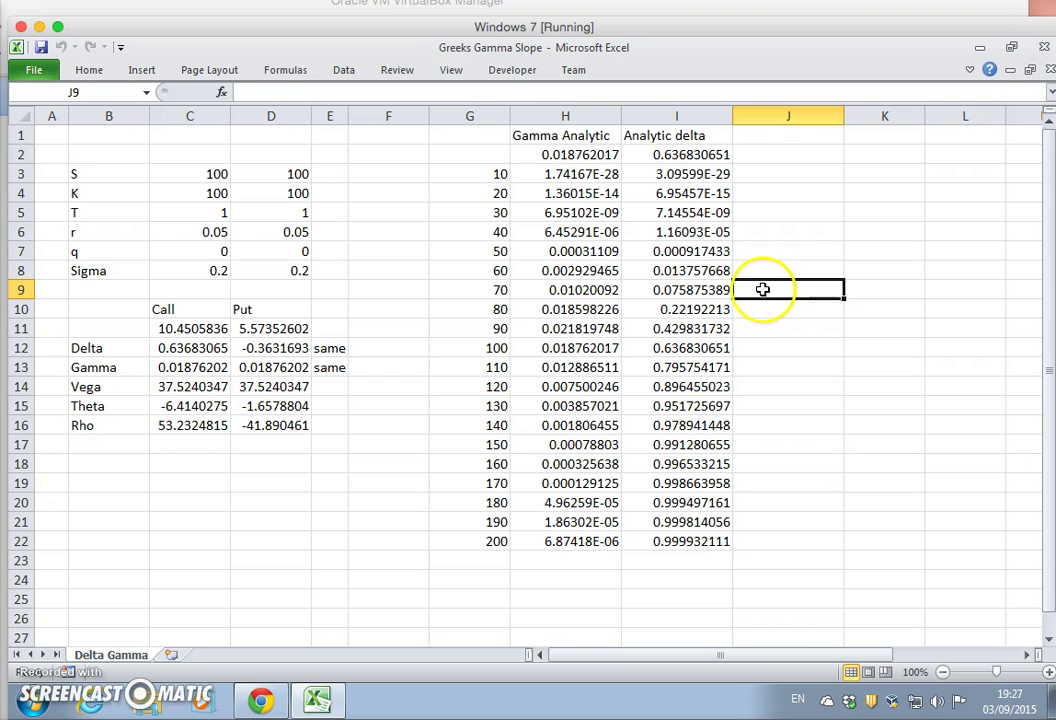
Switch to Chrome to review the Gamma definition on Wikipedia's Greeks (finance) page, and return to the Excel workbook
{"action": "left_click", "coordinate": [260, 700]}
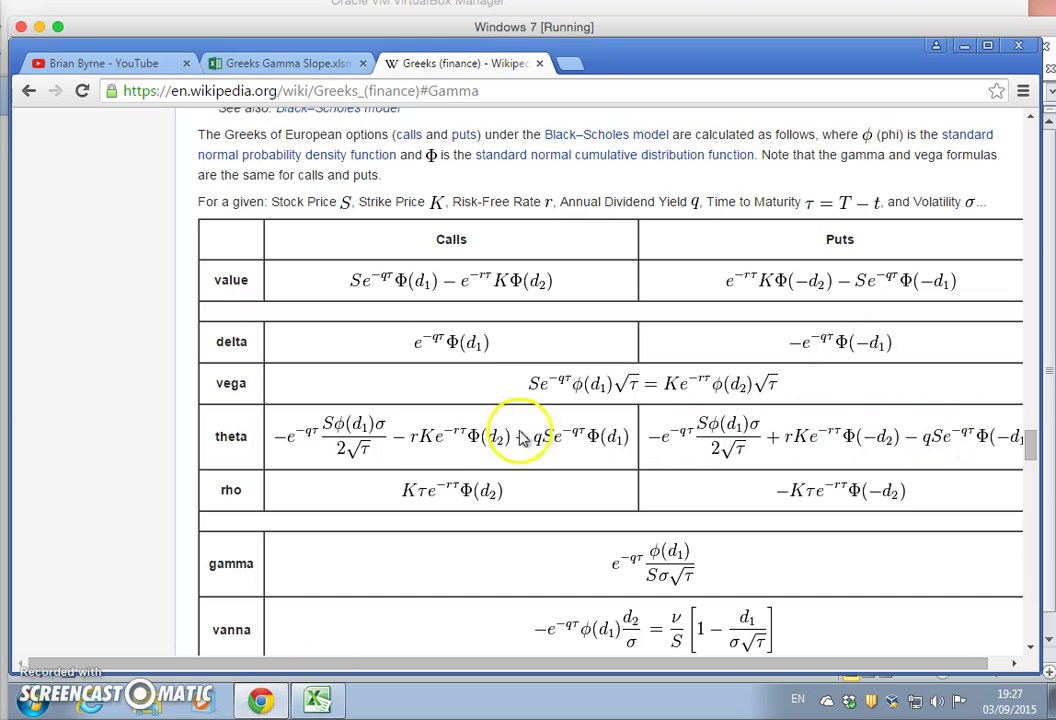
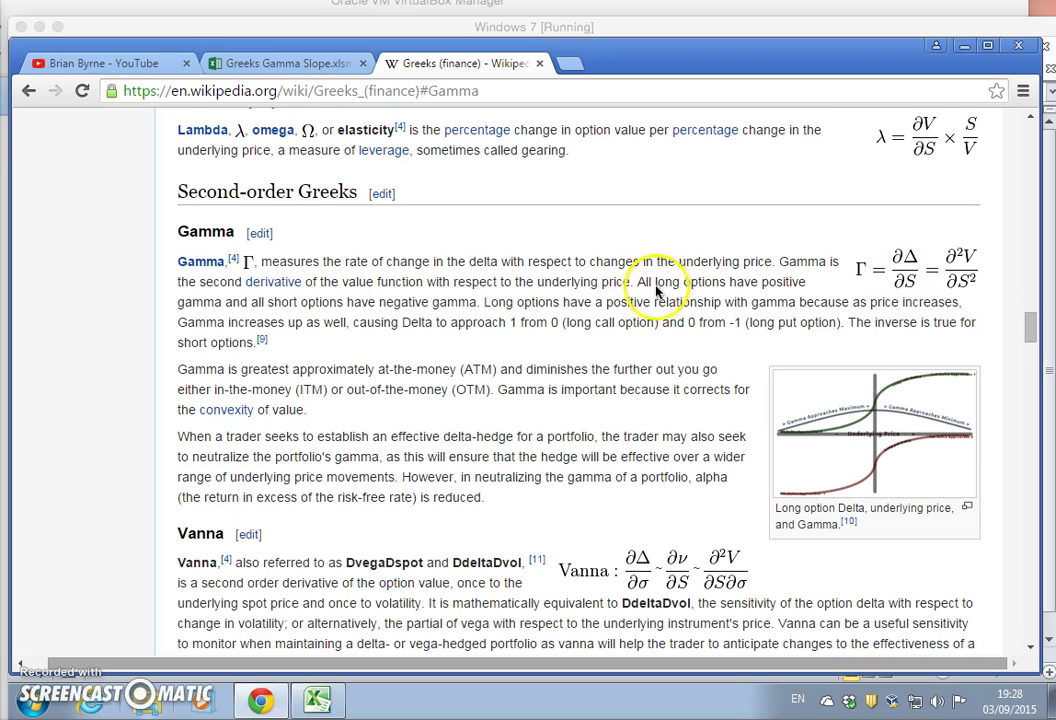
{"action": "left_click", "coordinate": [325, 702]}
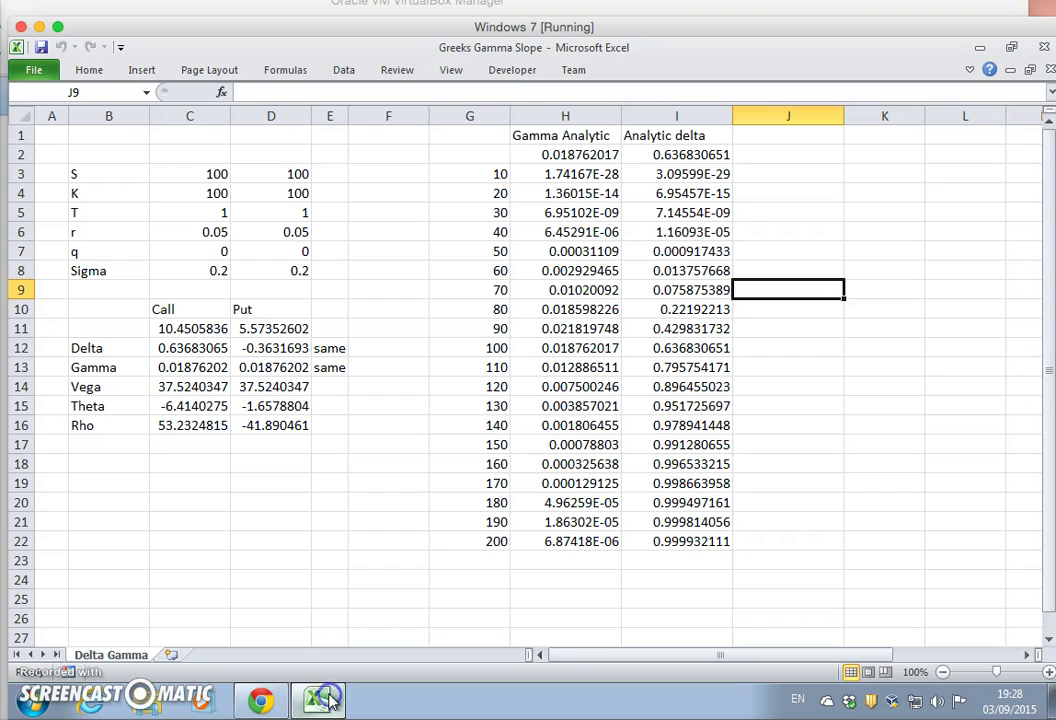
{"action": "left_click", "coordinate": [785, 170]}
{"action": "left_click", "coordinate": [768, 196]}
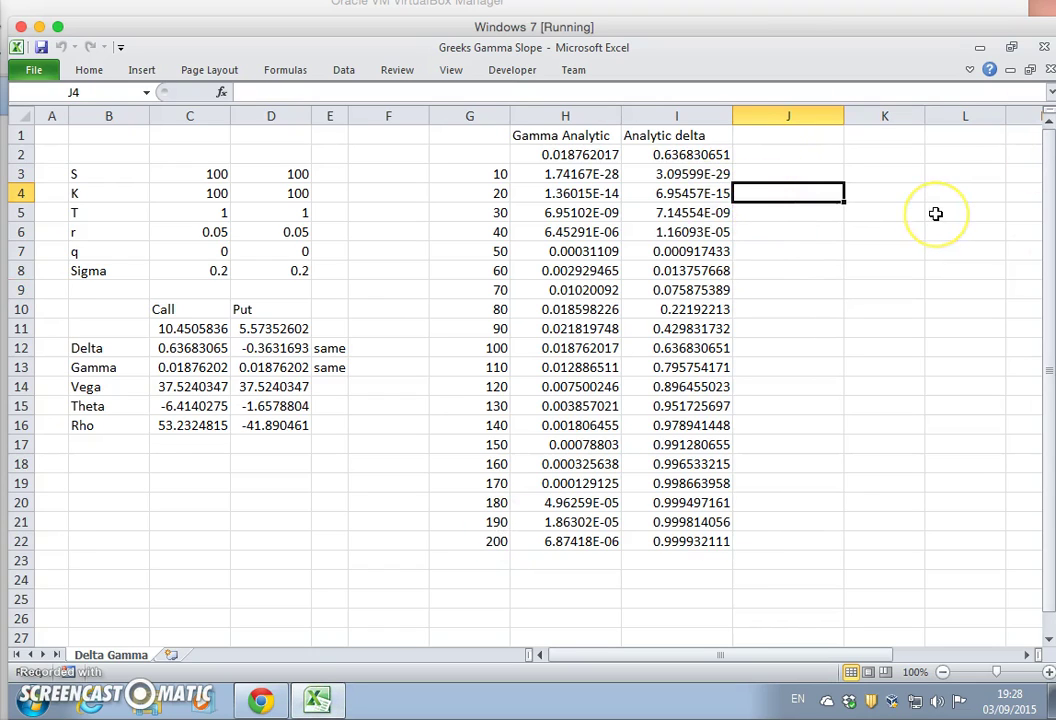
{"action": "type", "text": "="}
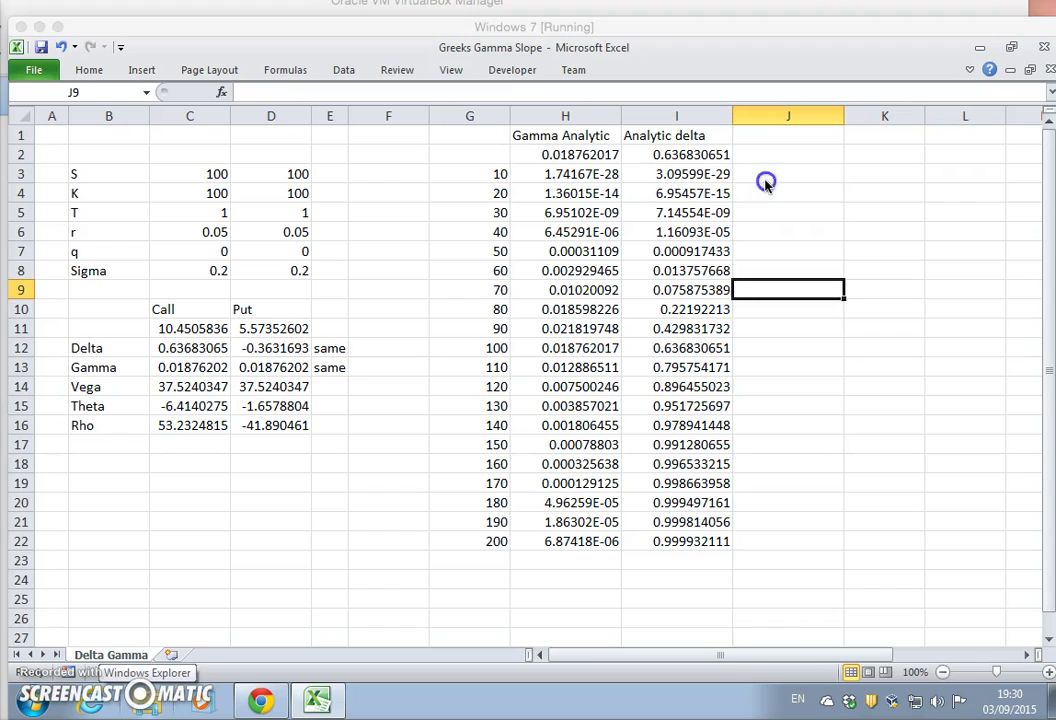
Compute the numerical gamma in J4 as the central-difference slope of delta with the formula =(I5-I3)/(G5-G3)
{"action": "left_click", "coordinate": [766, 177]}
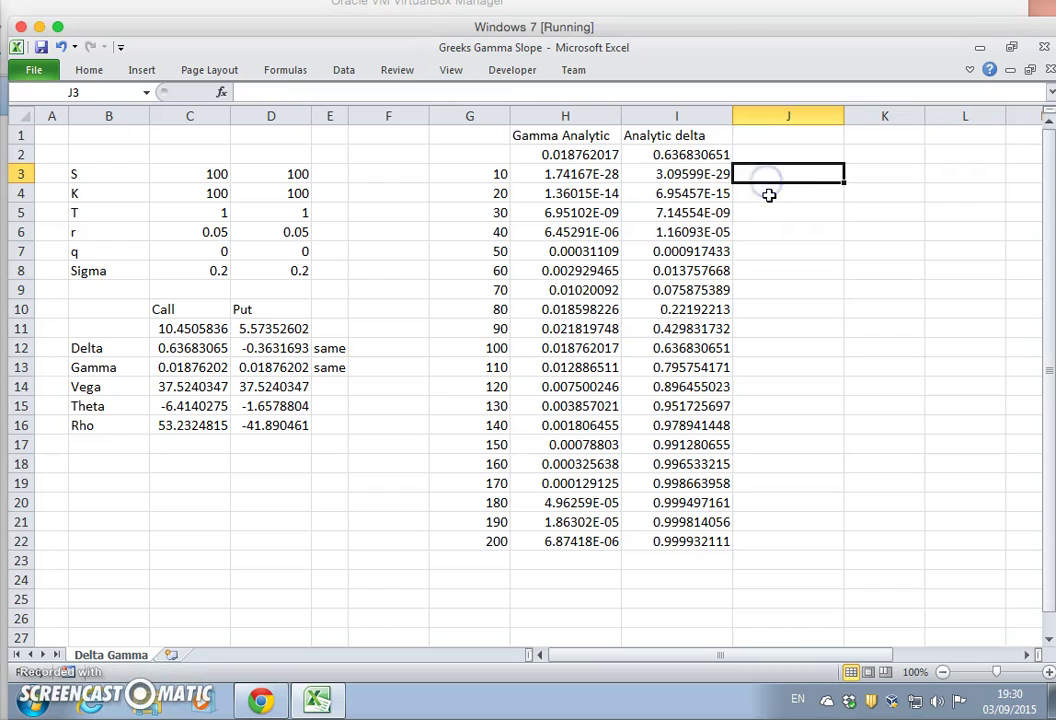
{"action": "left_click", "coordinate": [768, 195]}
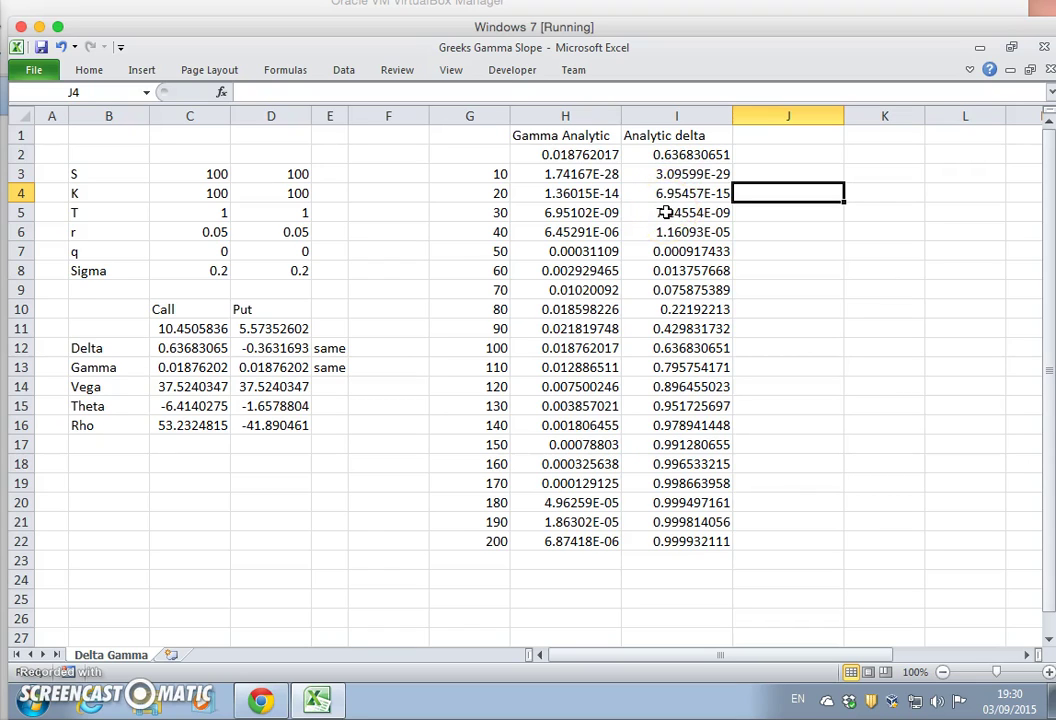
{"action": "type", "text": "="}
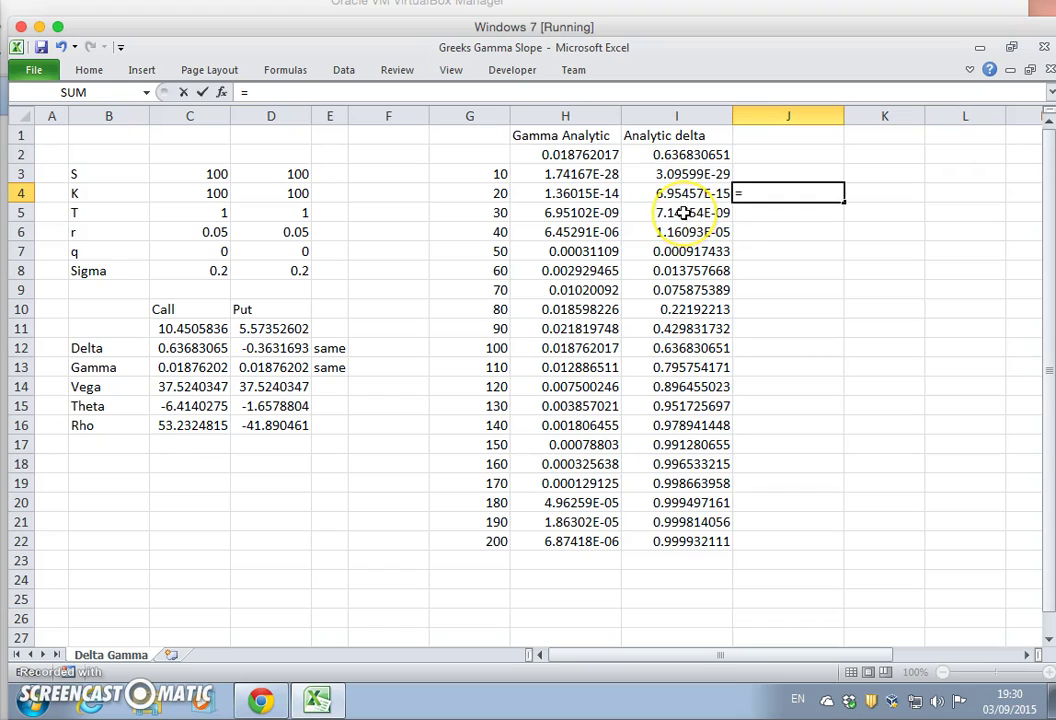
{"action": "type", "text": "("}
{"action": "left_click", "coordinate": [676, 212]}
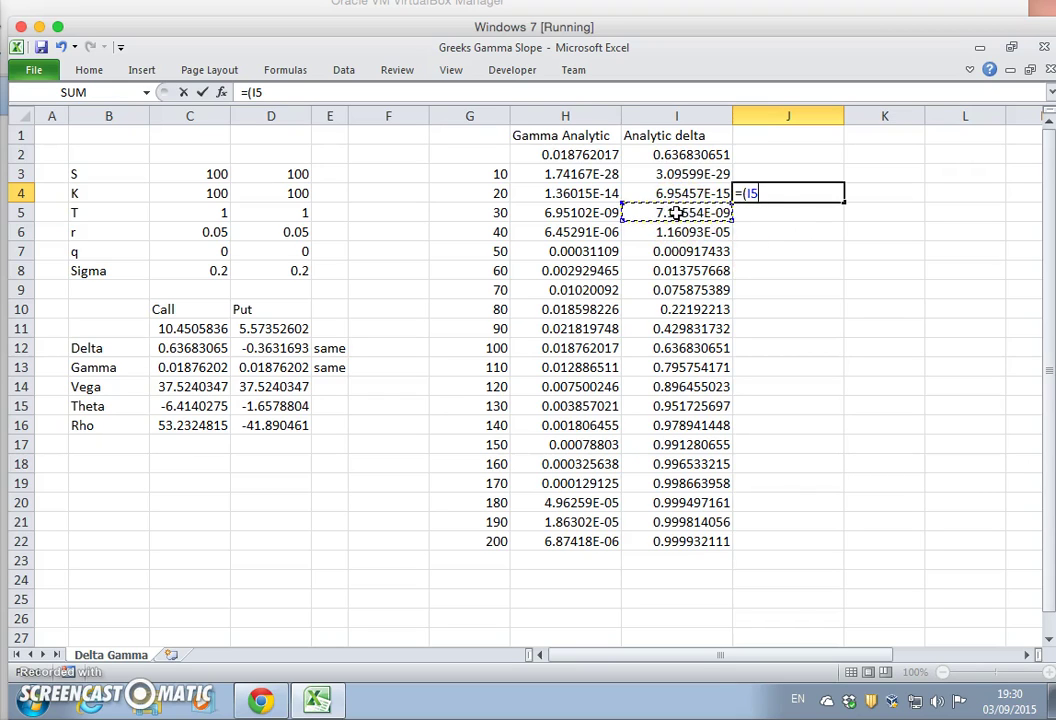
{"action": "type", "text": "-"}
{"action": "left_click", "coordinate": [680, 174]}
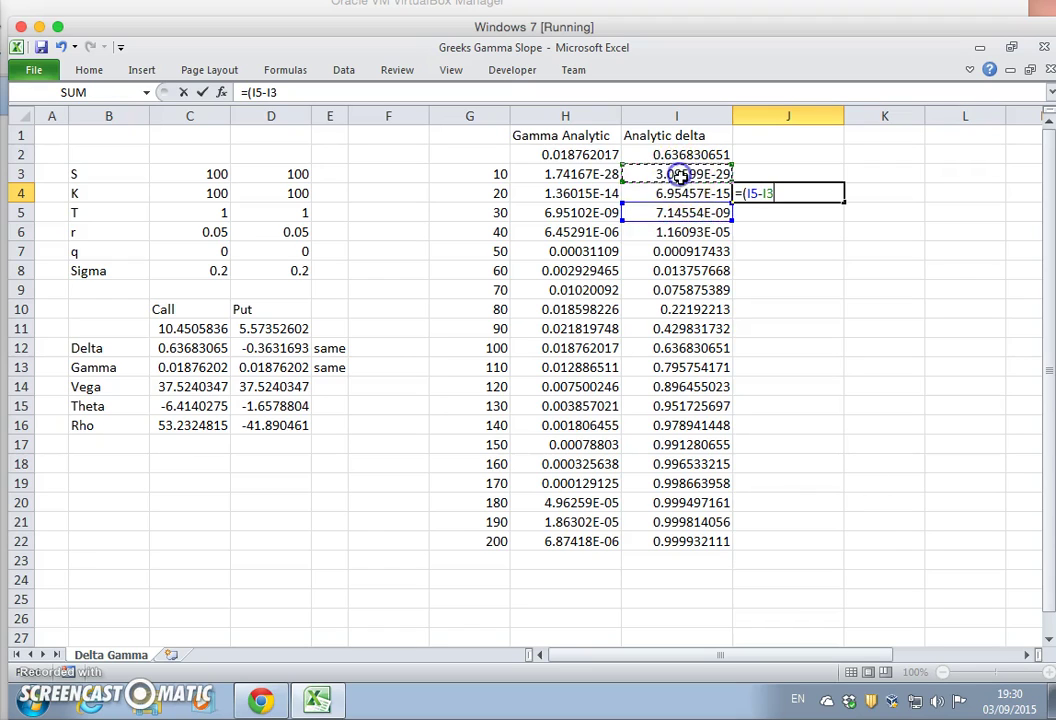
{"action": "type", "text": ")/("}
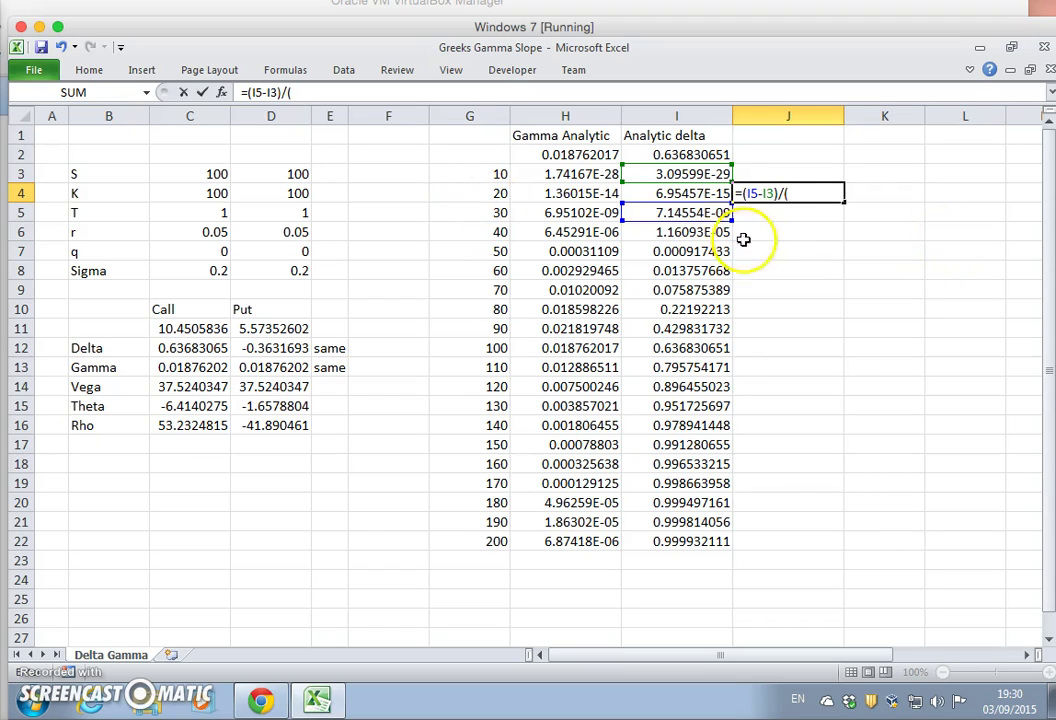
{"action": "left_click", "coordinate": [493, 213]}
{"action": "type", "text": "-"}
{"action": "left_click", "coordinate": [478, 172]}
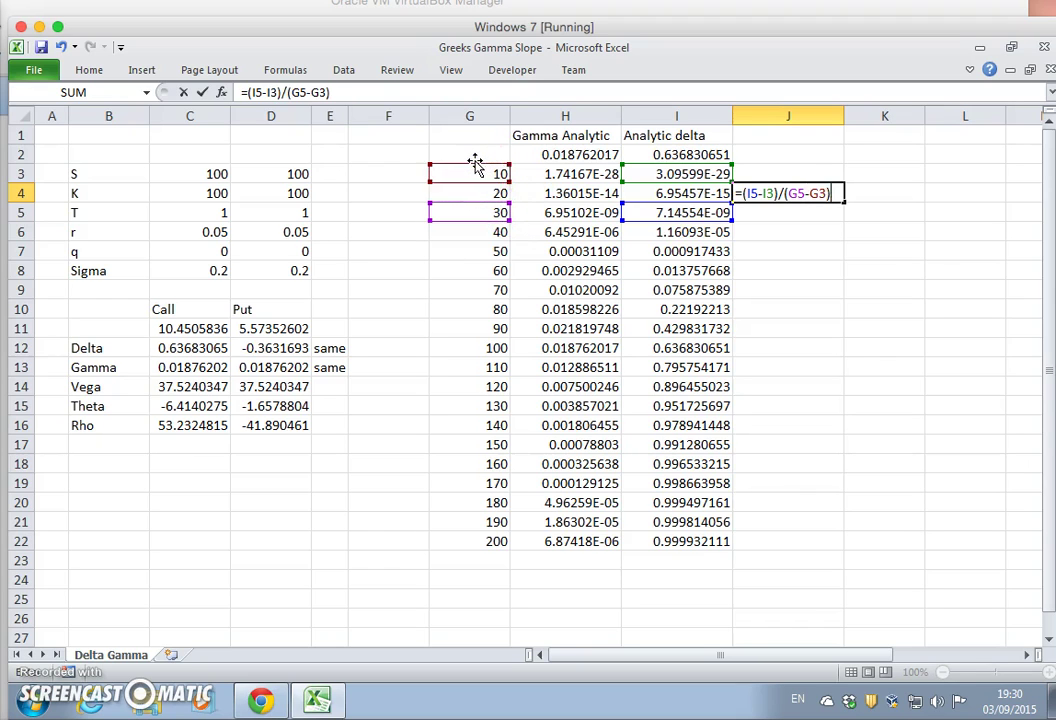
{"action": "type", "text": ")"}
{"action": "key", "text": "Return"}
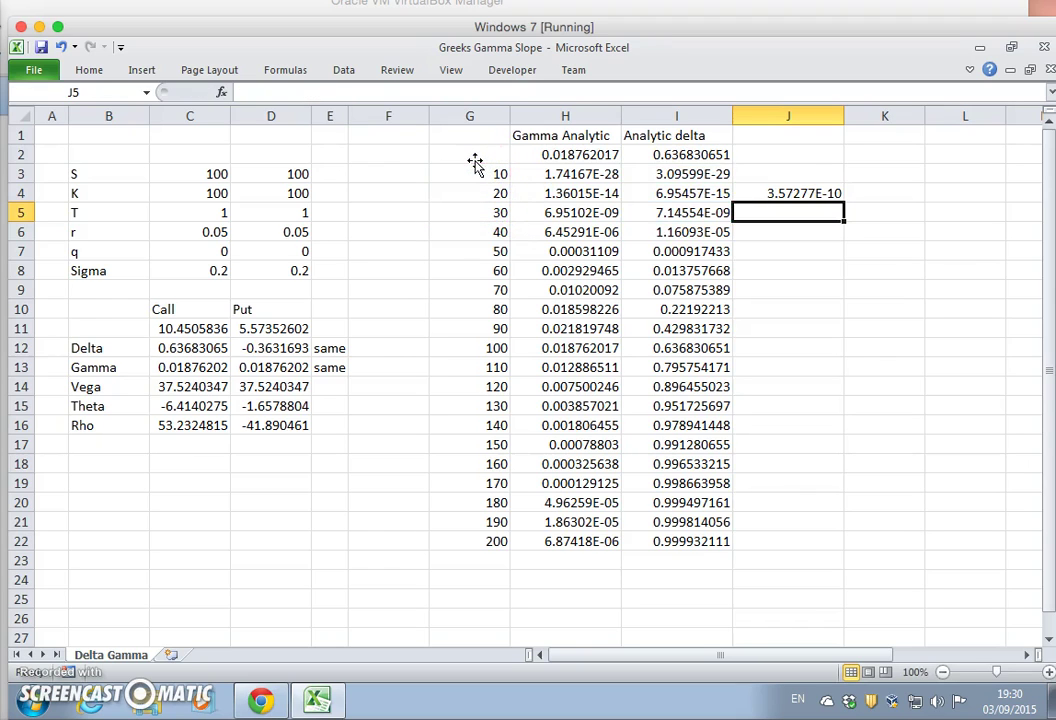
Fill the slope formula from J4 down through J21 and check the copied formulas in several cells
{"action": "left_click", "coordinate": [768, 195]}
{"action": "left_click_drag", "start_coordinate": [844, 203], "coordinate": [822, 531]}
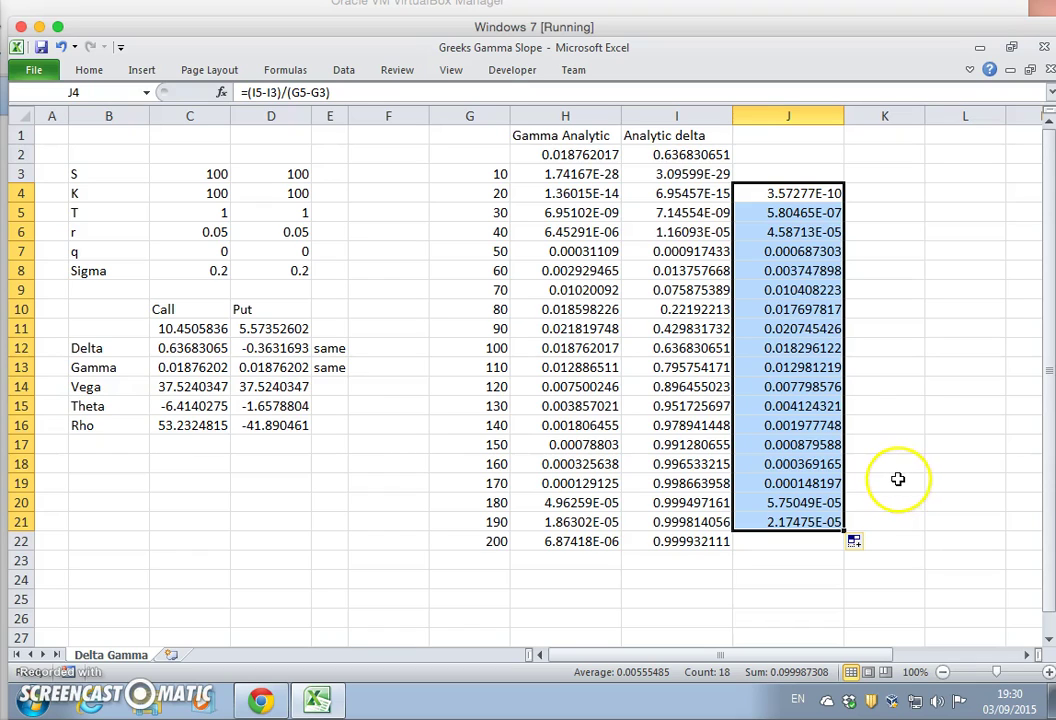
{"action": "left_click", "coordinate": [789, 522]}
{"action": "left_click", "coordinate": [789, 503]}
{"action": "left_click", "coordinate": [786, 487]}
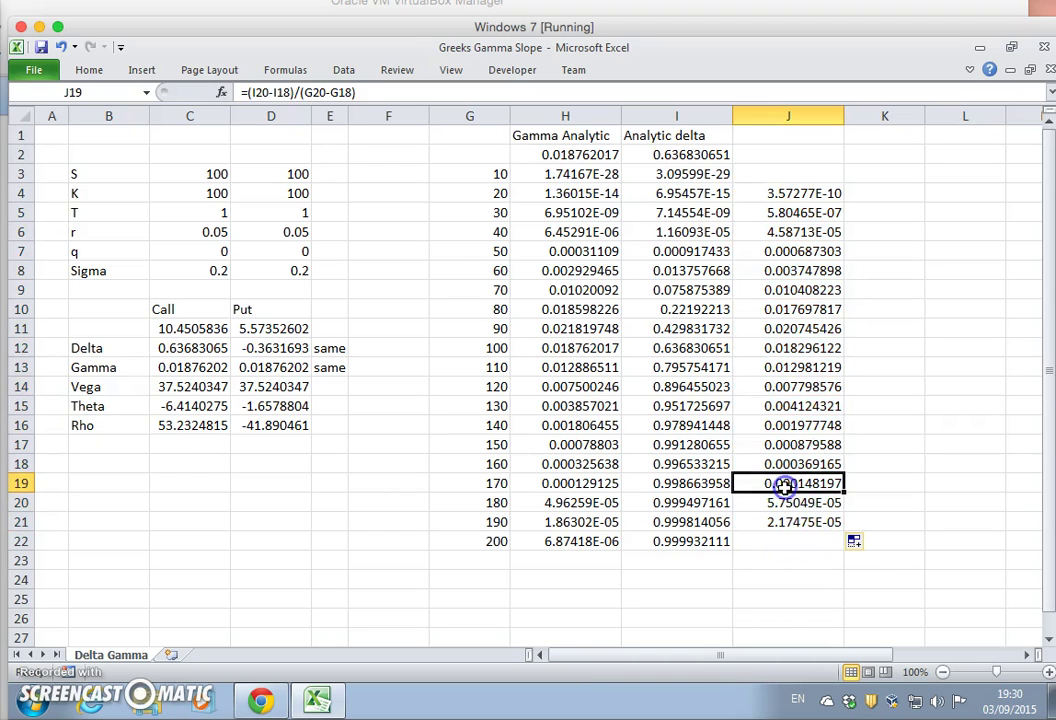
{"action": "left_click_drag", "start_coordinate": [738, 195], "coordinate": [760, 232]}
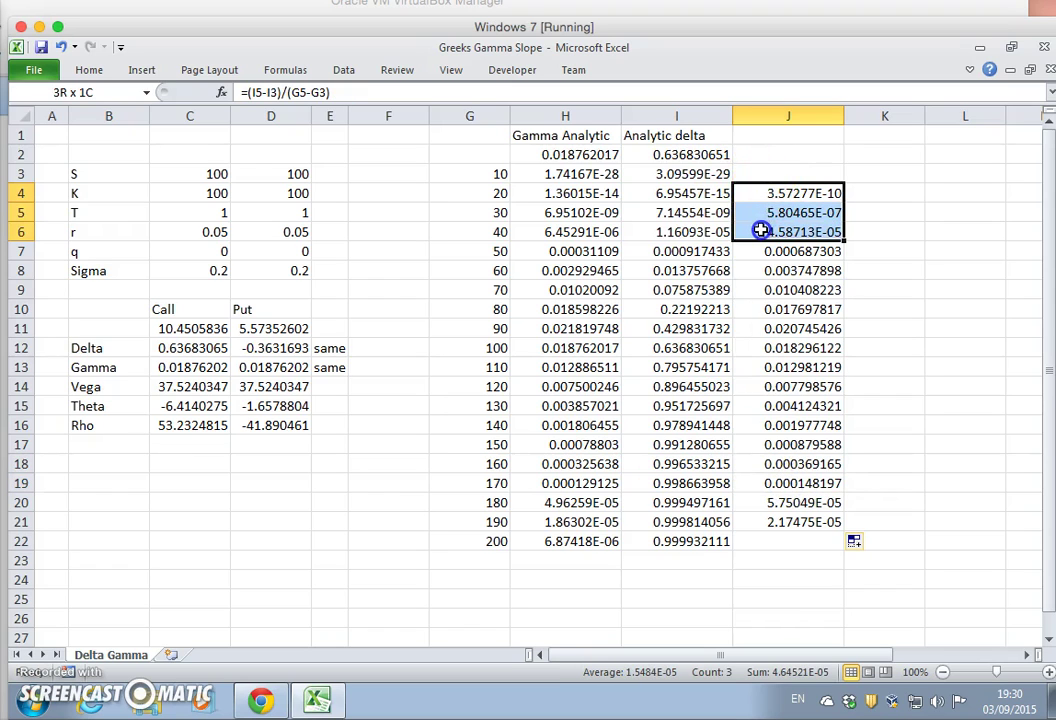
{"action": "left_click", "coordinate": [778, 253]}
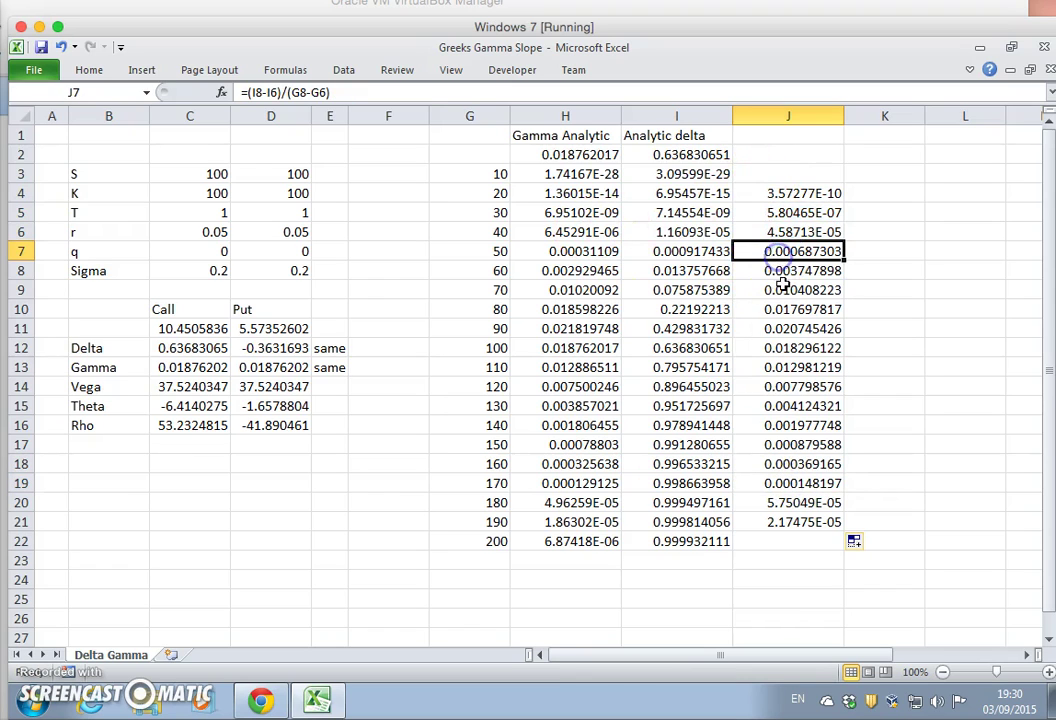
{"action": "left_click", "coordinate": [782, 284]}
Enter the heading Gamma Numerical in J1 above the slope column
{"action": "left_click", "coordinate": [778, 135]}
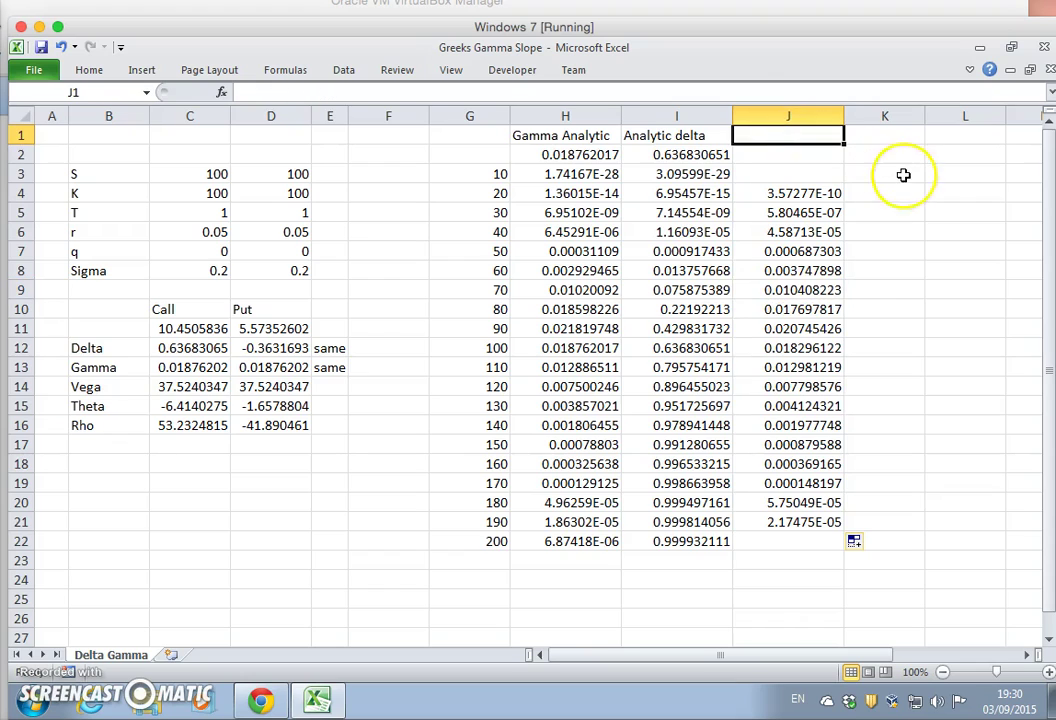
{"action": "type", "text": "S"}
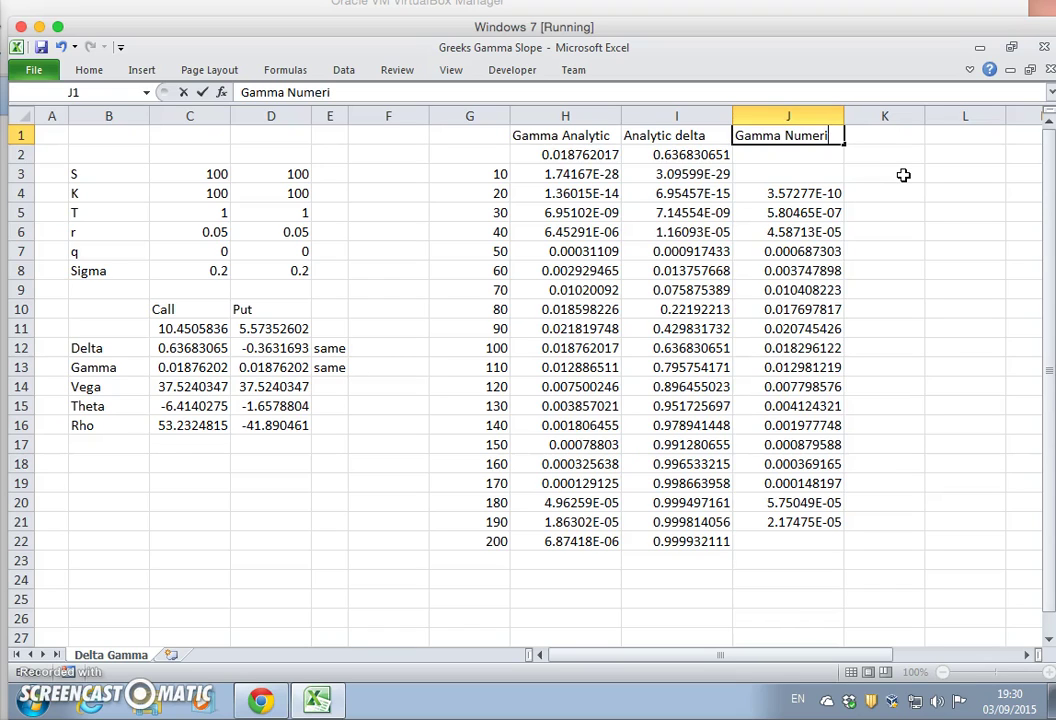
{"action": "type", "text": "amma Numerica"}
{"action": "key", "text": "Return"}
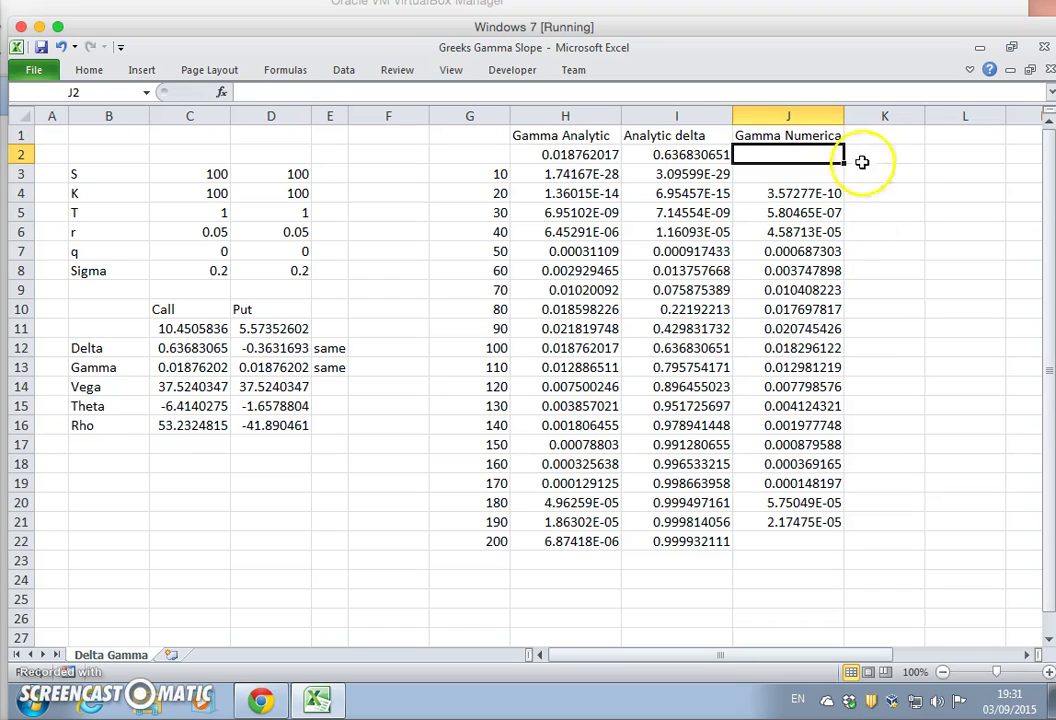
{"action": "key", "text": "Up"}
{"action": "left_click", "coordinate": [424, 92]}
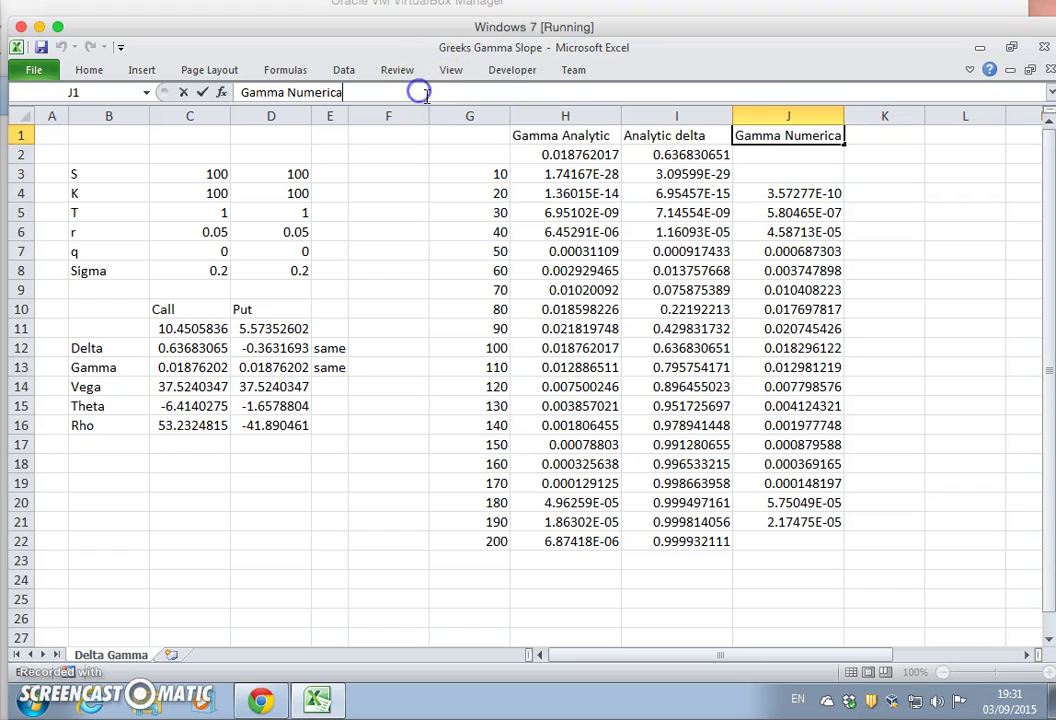
{"action": "type", "text": "l"}
{"action": "key", "text": "Return"}
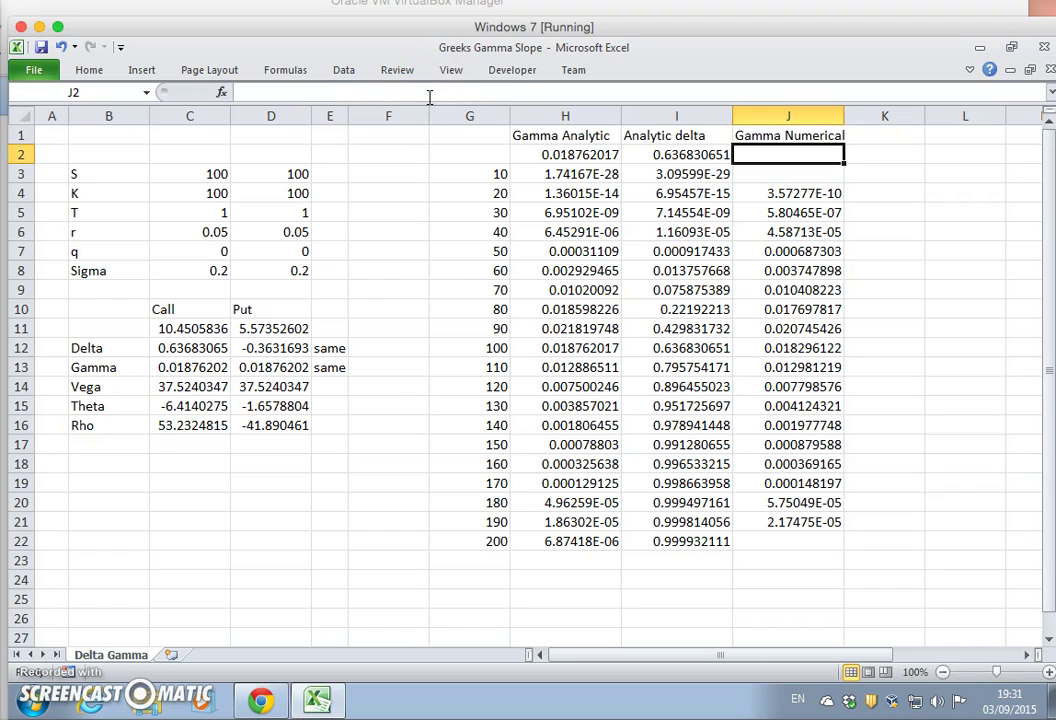
{"action": "left_click", "coordinate": [902, 231]}
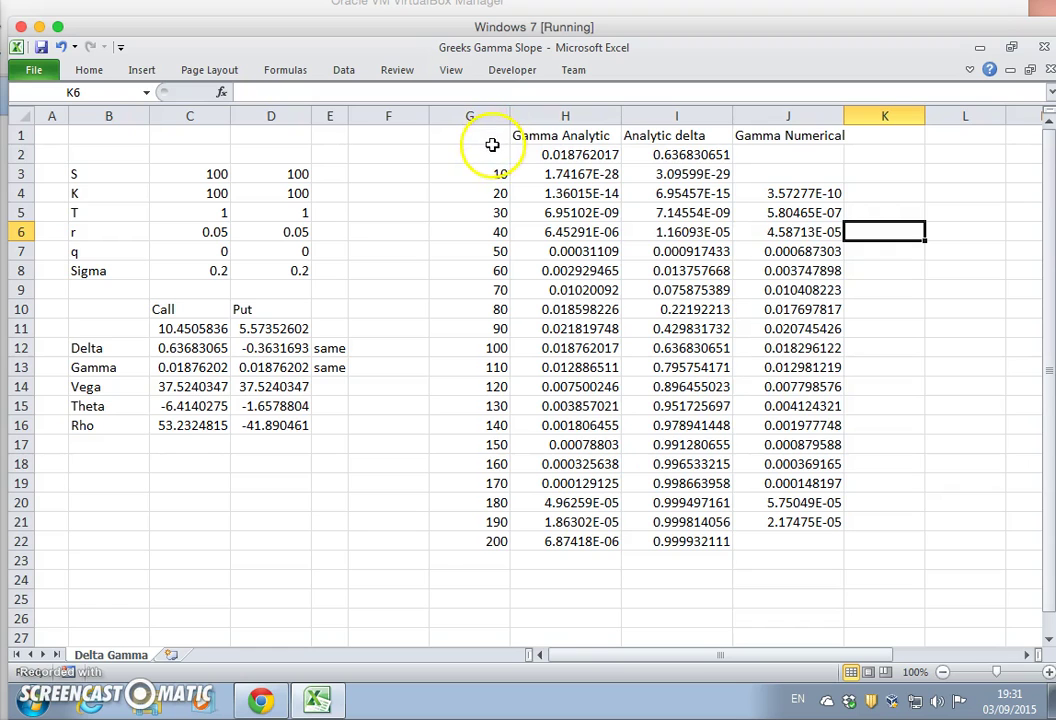
{"action": "left_click_drag", "start_coordinate": [1024, 655], "coordinate": [1024, 655]}
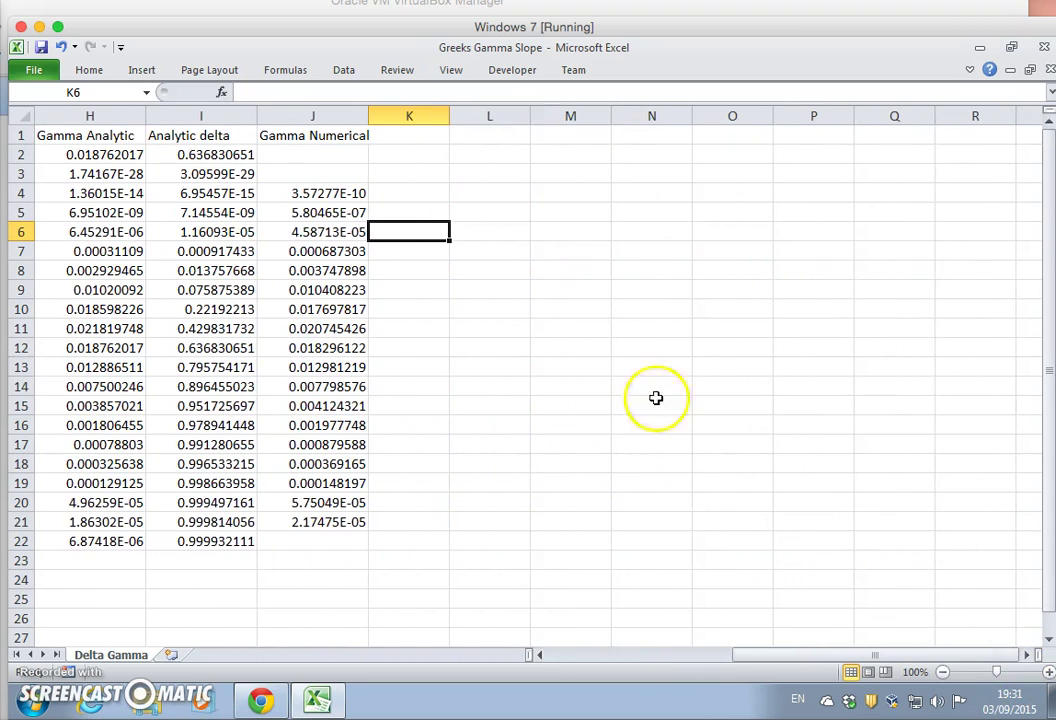
Link L3 to the first stock price with =G3, and fill the reference across to O3 and down through row 22
{"action": "left_click", "coordinate": [539, 655]}
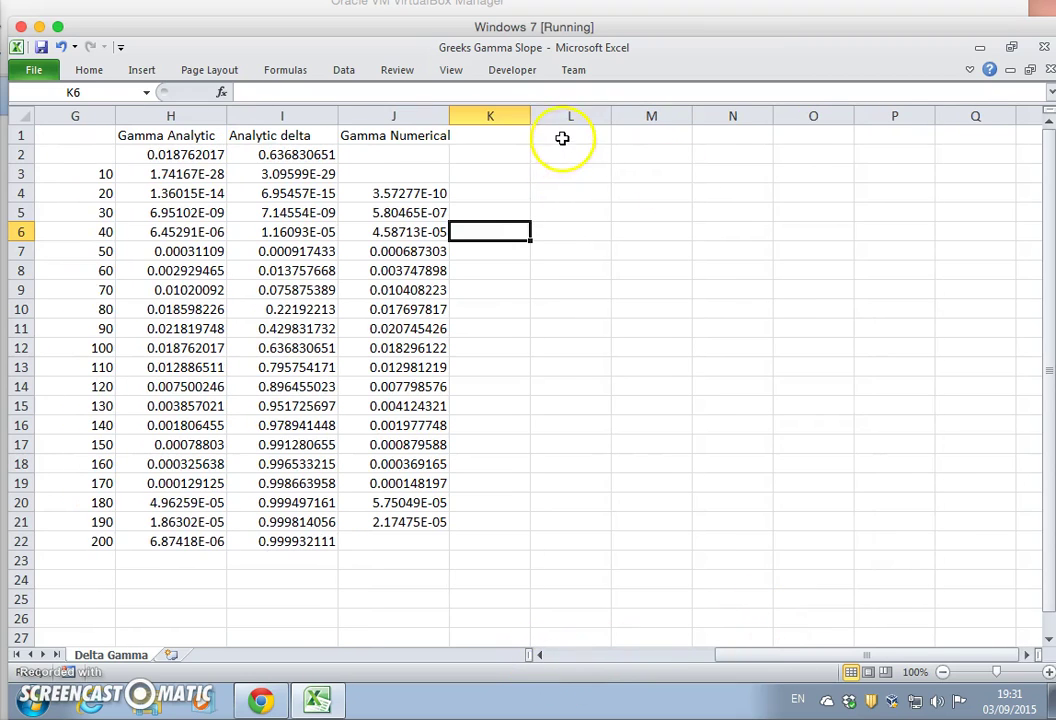
{"action": "left_click", "coordinate": [559, 173]}
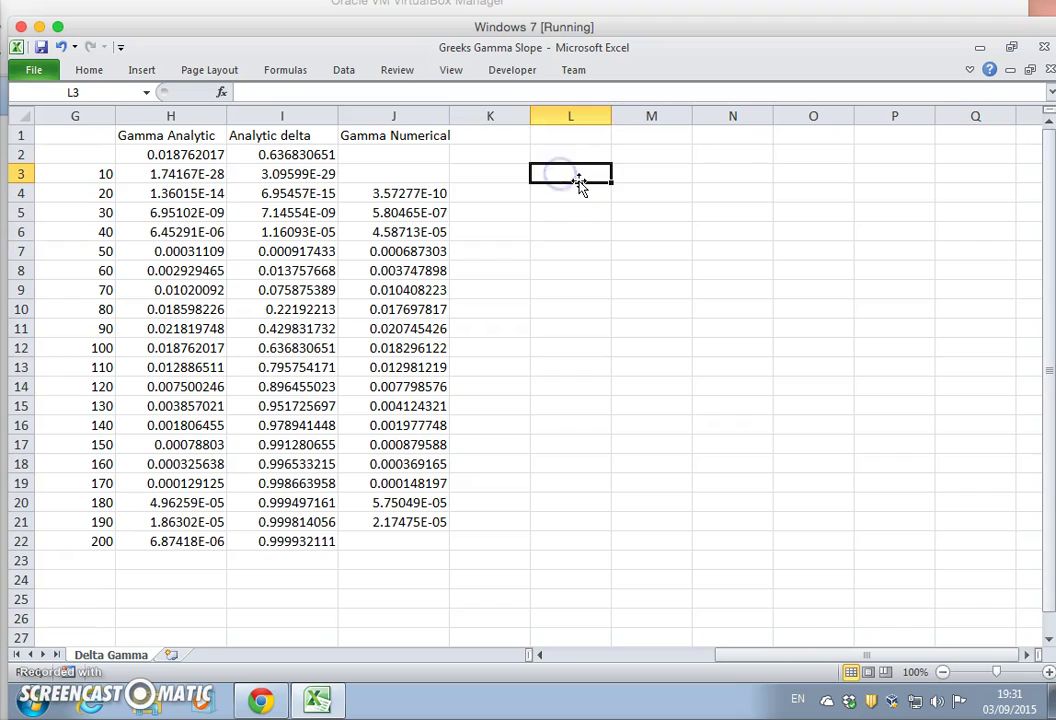
{"action": "type", "text": "="}
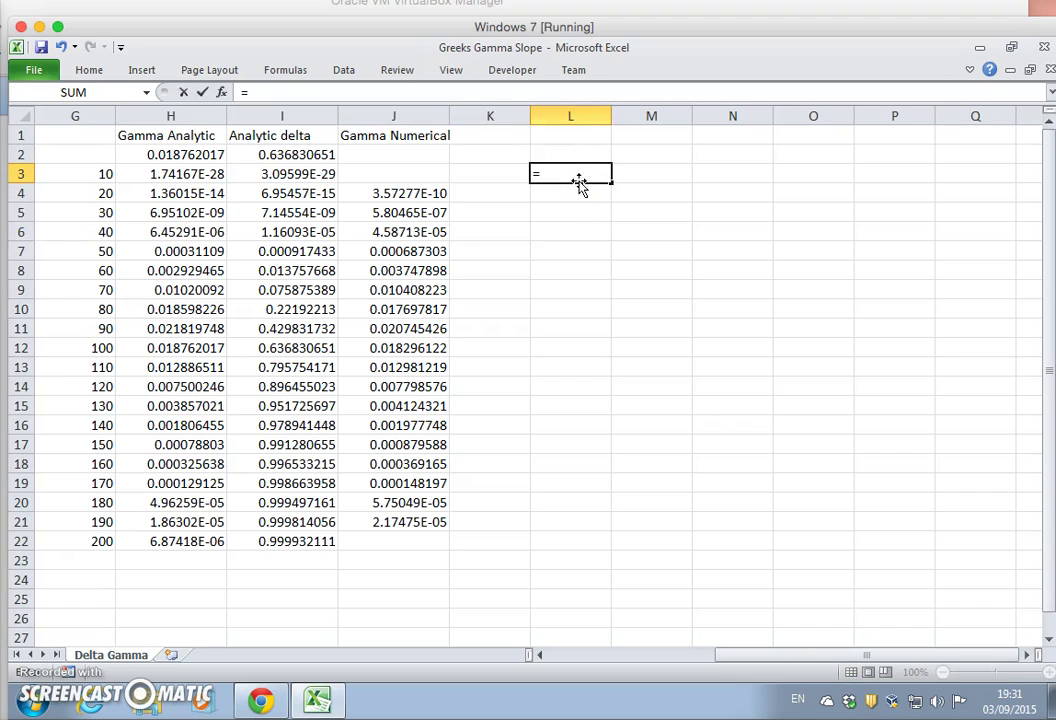
{"action": "left_click", "coordinate": [70, 173]}
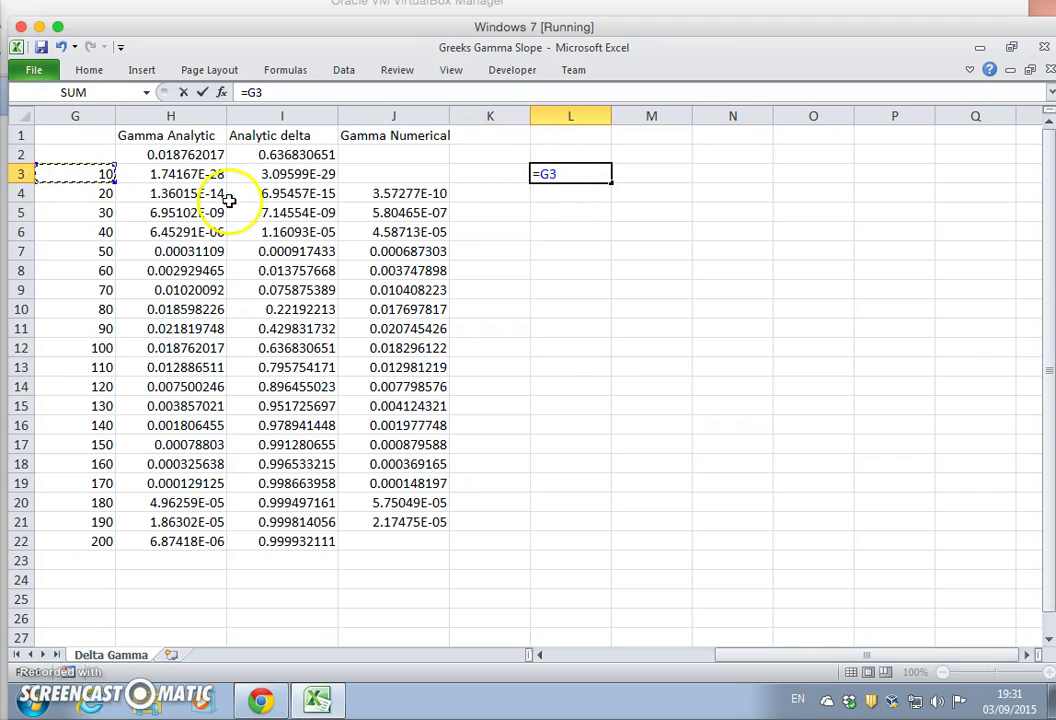
{"action": "key", "text": "Return"}
{"action": "left_click", "coordinate": [598, 175]}
{"action": "left_click_drag", "start_coordinate": [611, 183], "coordinate": [888, 193]}
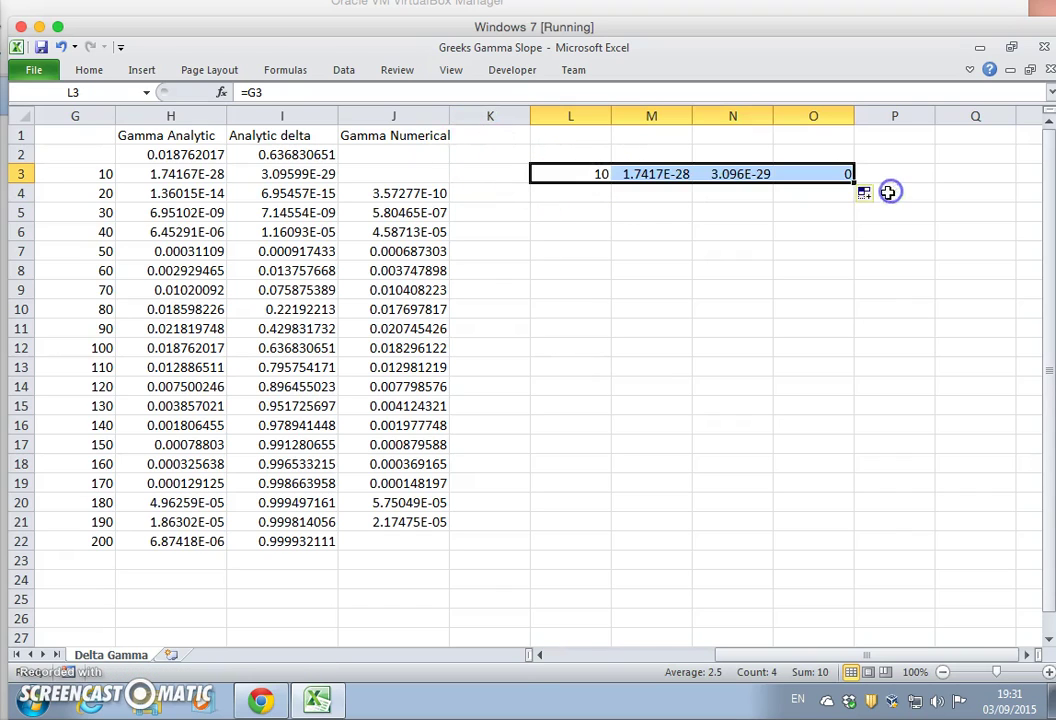
{"action": "left_click", "coordinate": [824, 174]}
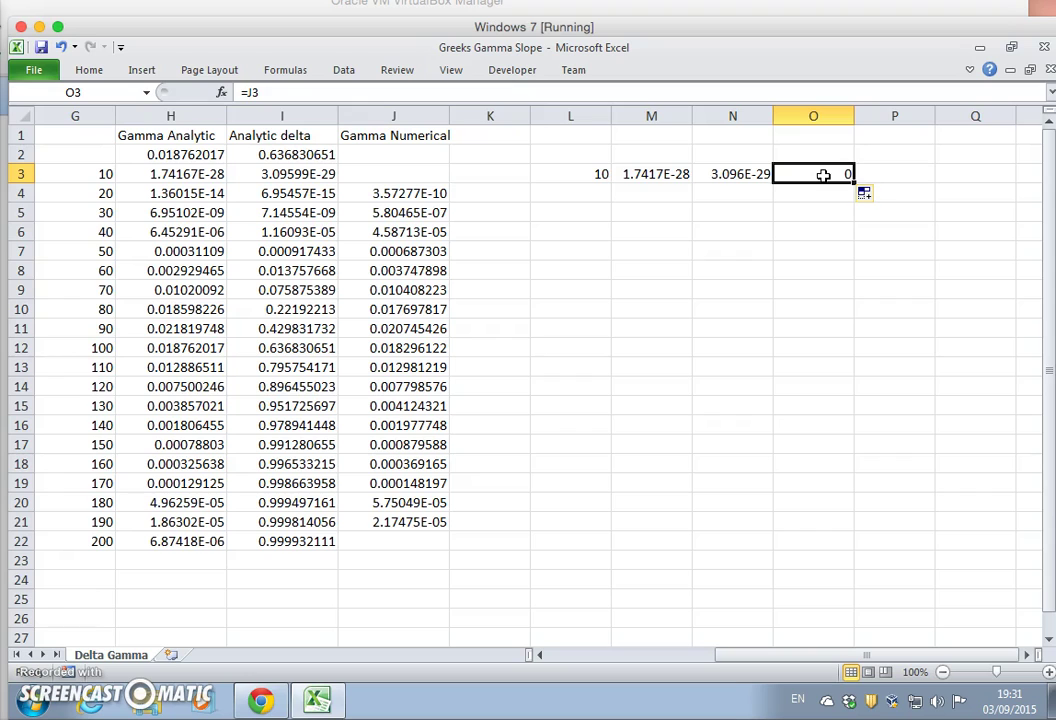
{"action": "left_click_drag", "start_coordinate": [577, 174], "coordinate": [712, 193]}
{"action": "left_click_drag", "start_coordinate": [607, 174], "coordinate": [839, 541]}
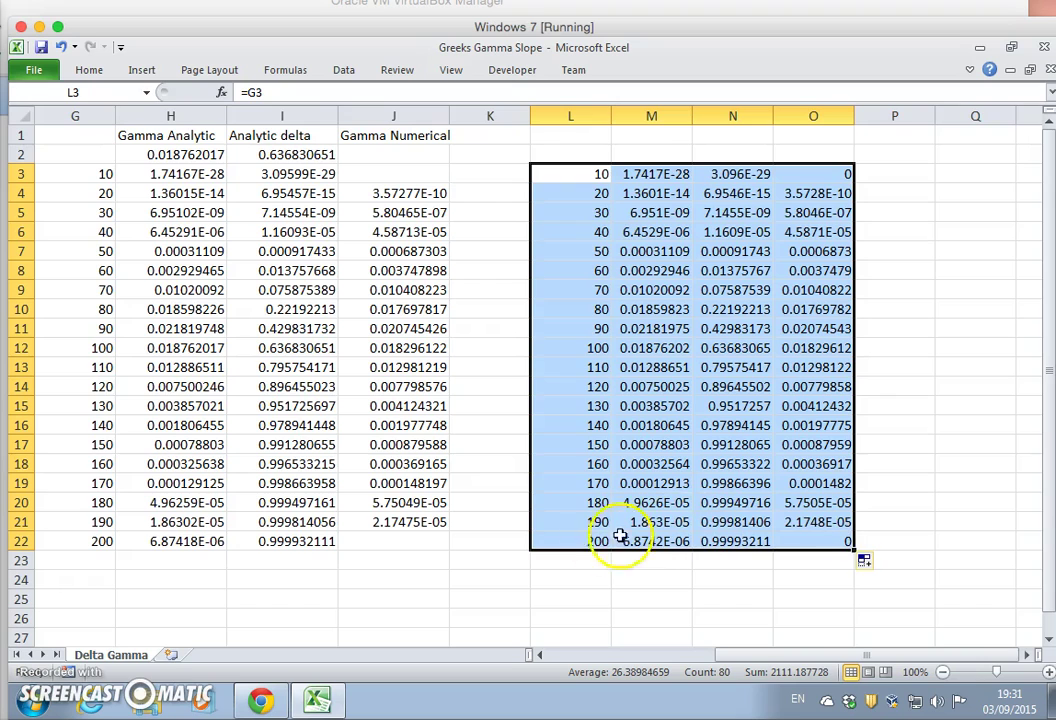
Clear the first and last rows of the linked table, L3:O3 and L22:O22
{"action": "left_click_drag", "start_coordinate": [569, 166], "coordinate": [831, 173]}
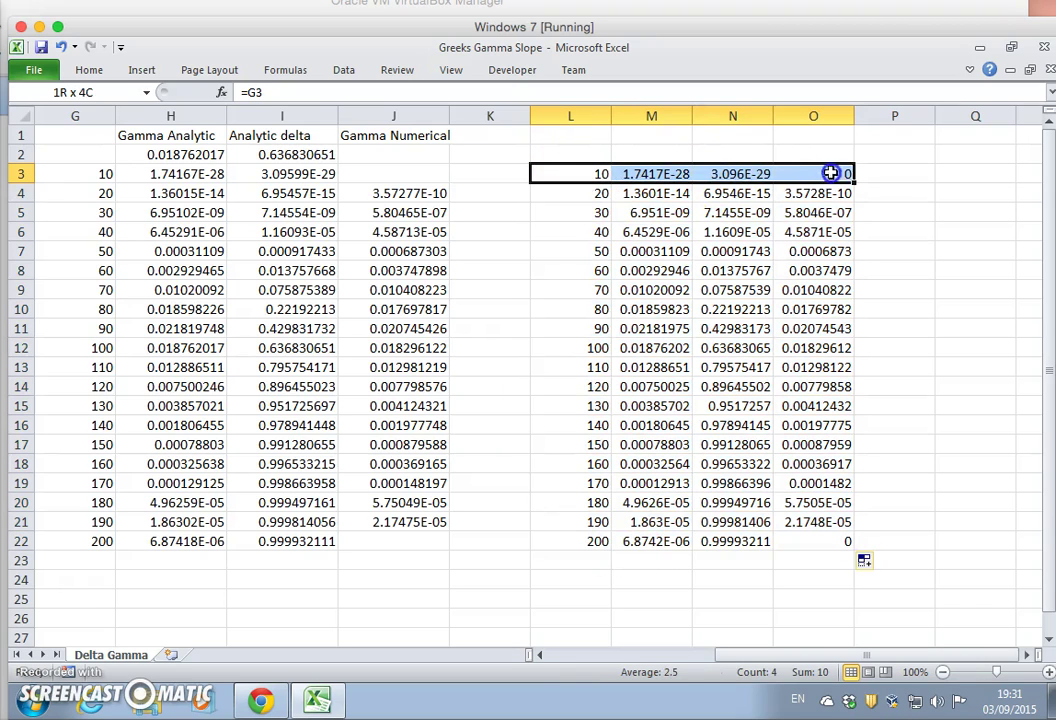
{"action": "key", "text": "Delete"}
{"action": "left_click_drag", "start_coordinate": [582, 545], "coordinate": [813, 540]}
{"action": "key", "text": "Delete"}
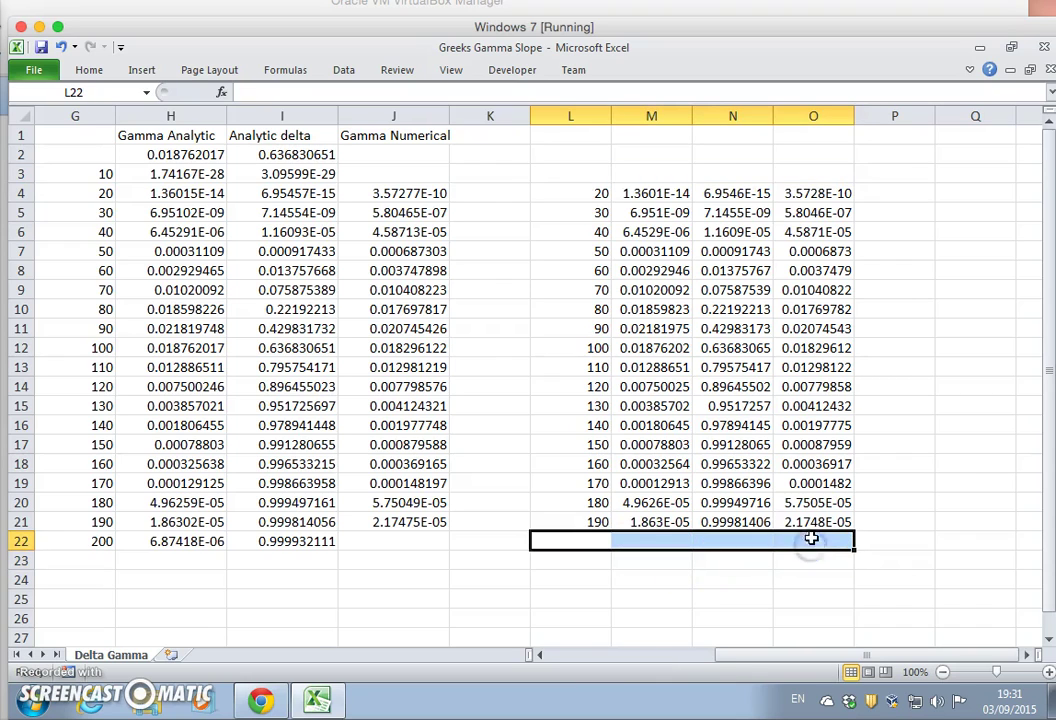
Enter the headings Gamma Analytic in M3 and Delta in N3 above the linked columns
{"action": "left_click", "coordinate": [726, 172]}
{"action": "left_click", "coordinate": [667, 175]}
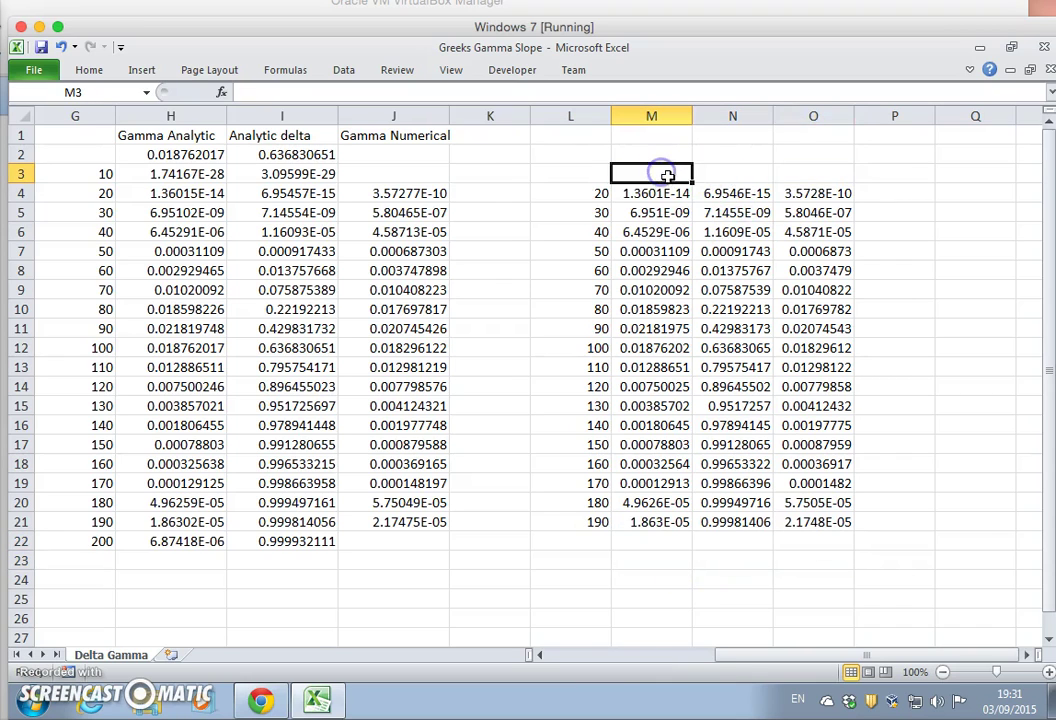
{"action": "type", "text": "Gamma Analytic"}
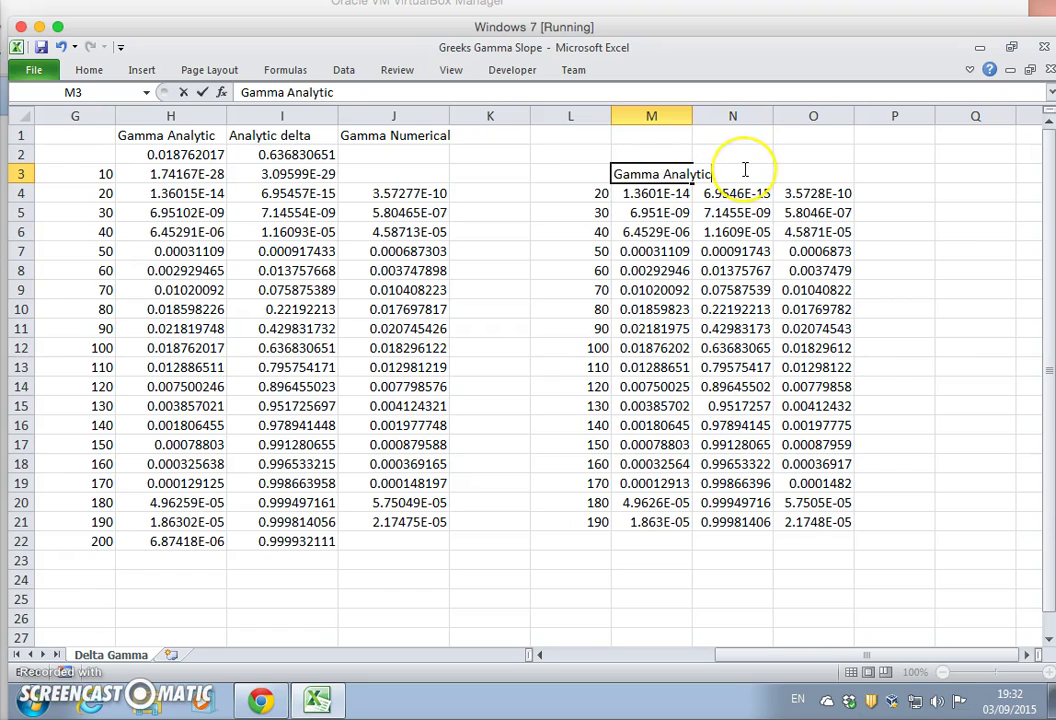
{"action": "key", "text": "Return"}
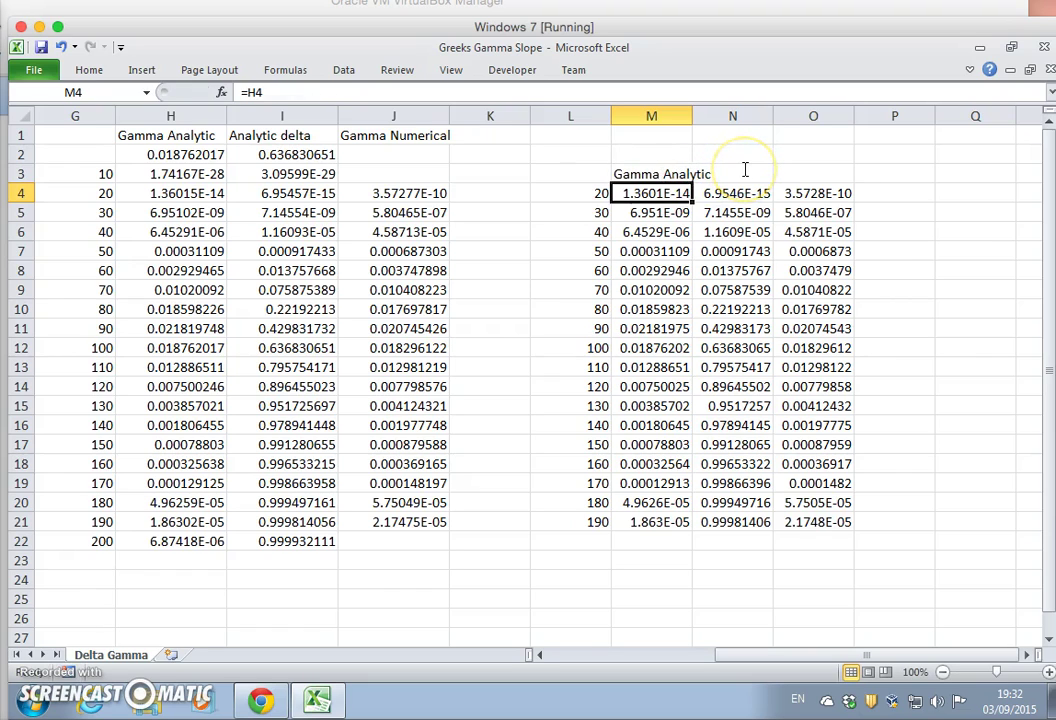
{"action": "left_click", "coordinate": [653, 157]}
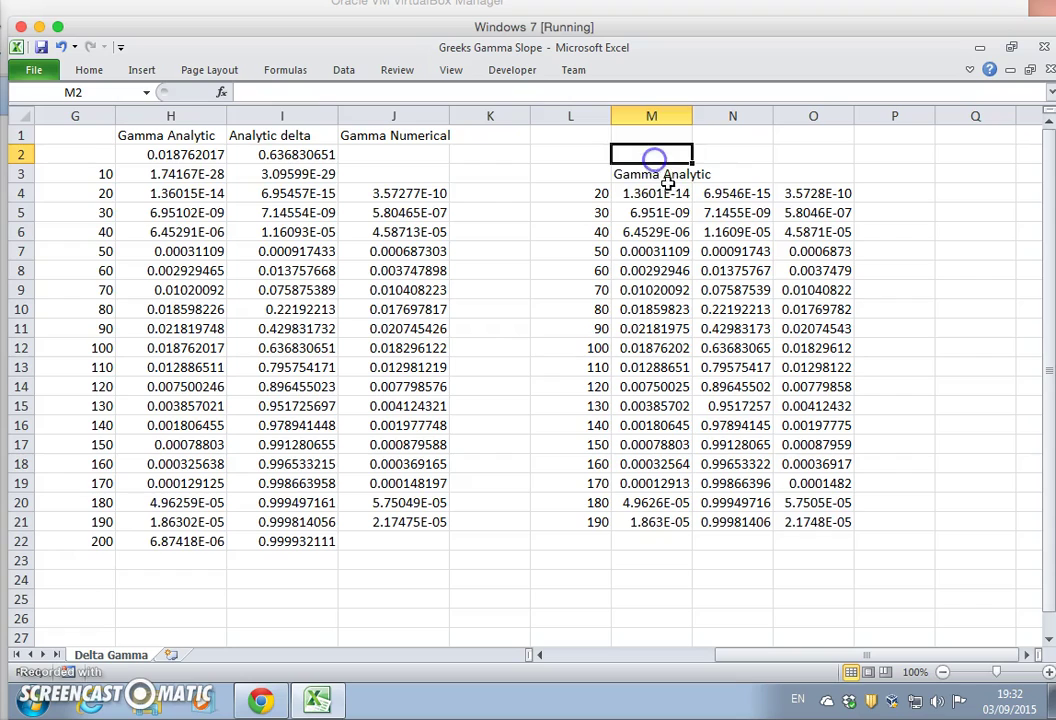
{"action": "left_click", "coordinate": [733, 174]}
{"action": "type", "text": "Delta"}
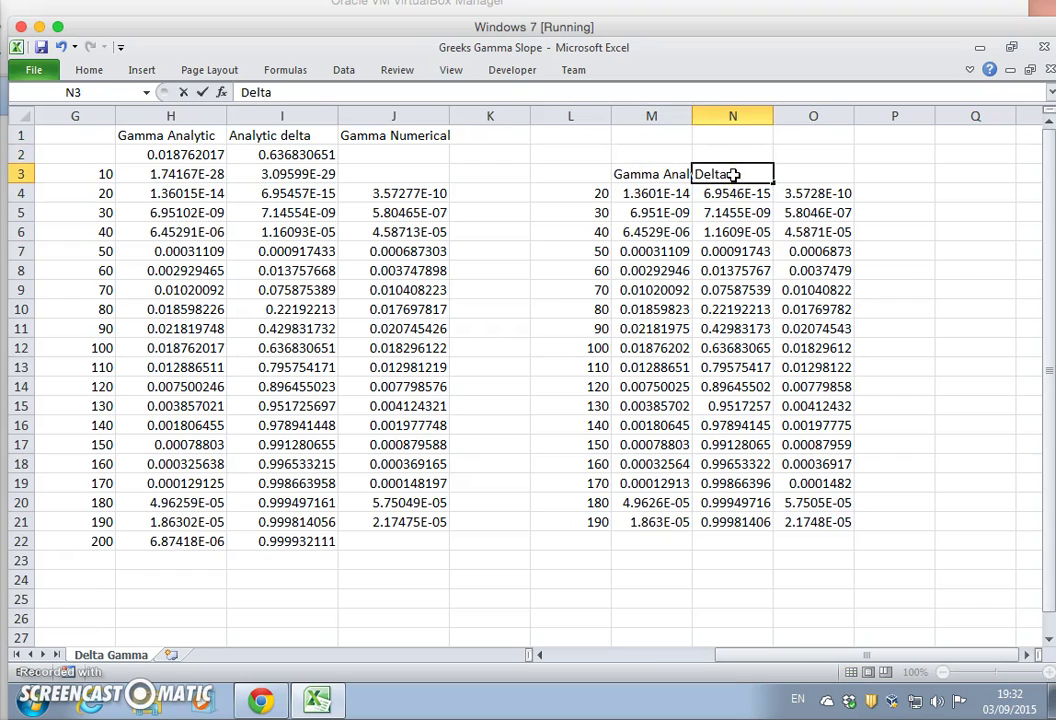
{"action": "key", "text": "Return"}
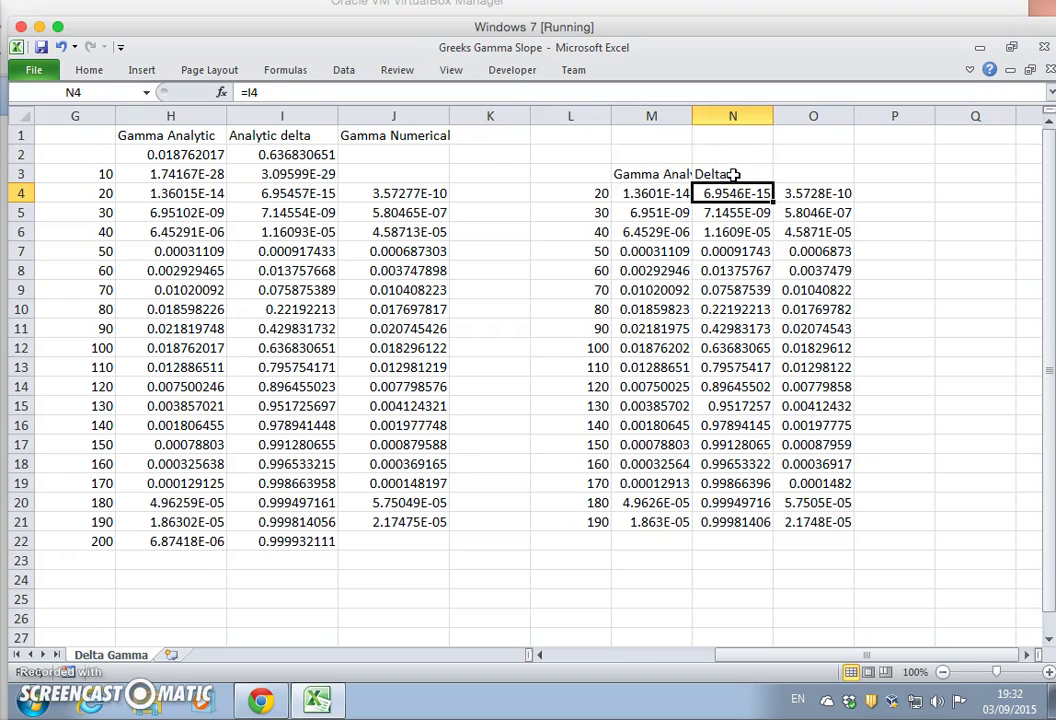
Enter the heading Gamma Numerical in O3, correcting its spelling
{"action": "left_click", "coordinate": [800, 170]}
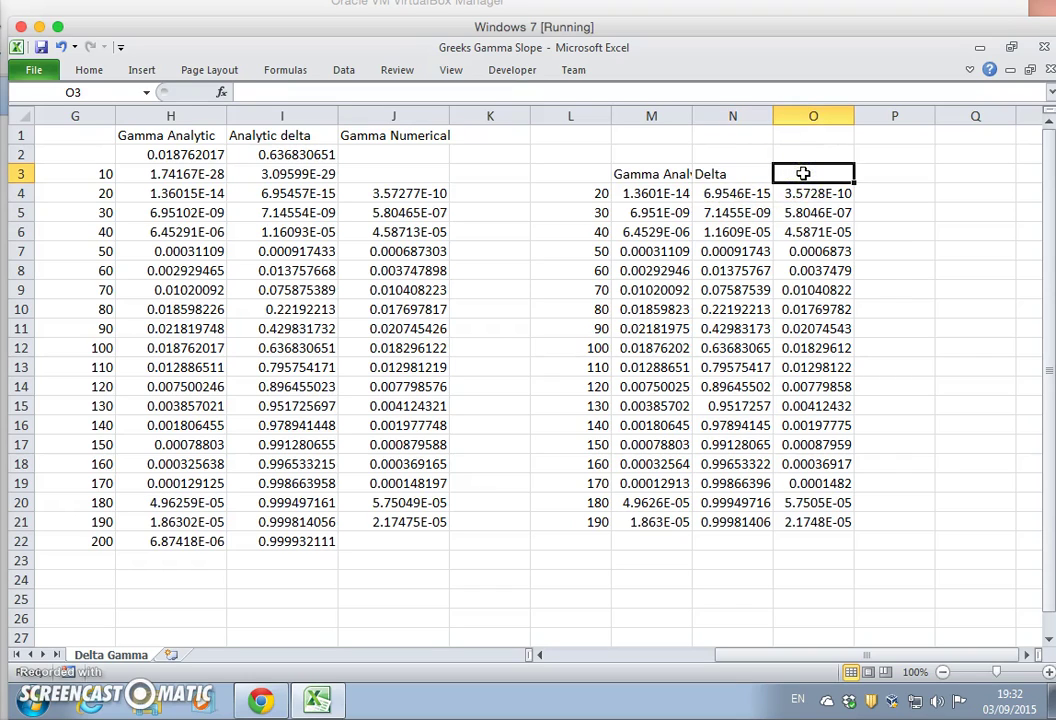
{"action": "type", "text": "Gamma Numerica"}
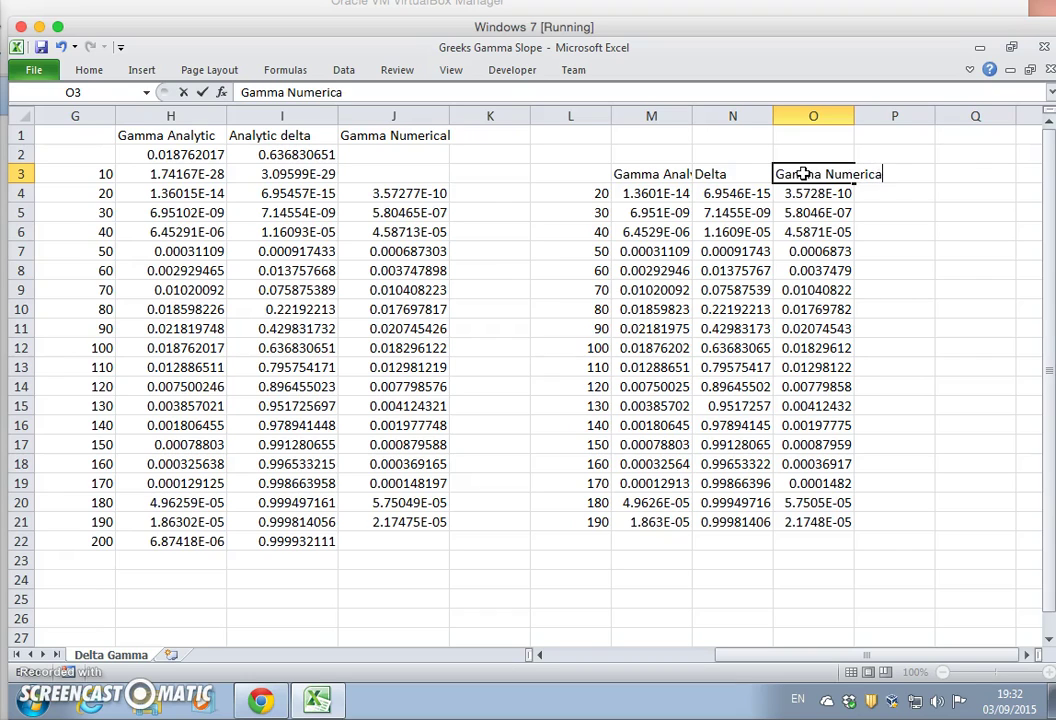
{"action": "key", "text": "Return"}
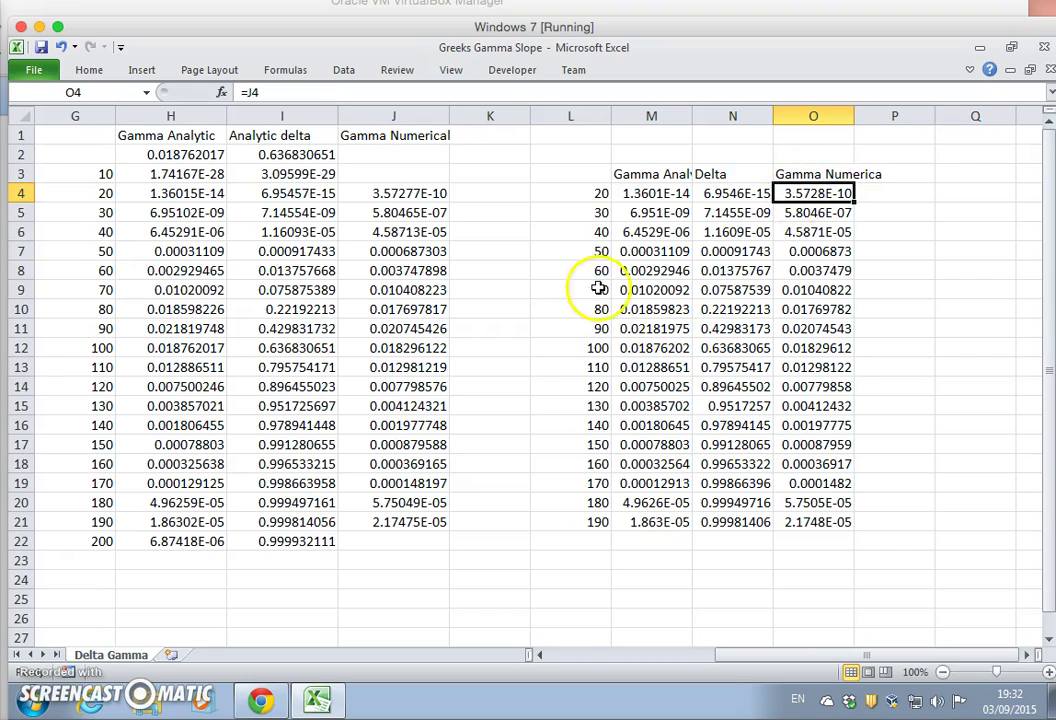
{"action": "left_click", "coordinate": [793, 172]}
{"action": "left_click", "coordinate": [432, 91]}
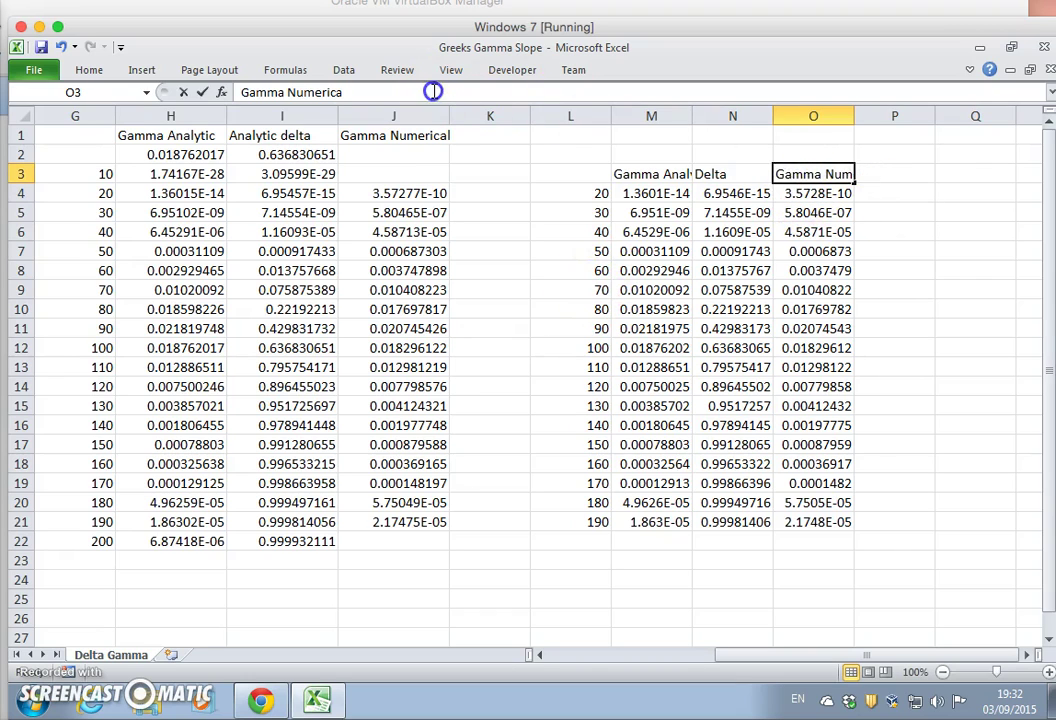
{"action": "key", "text": "Return"}
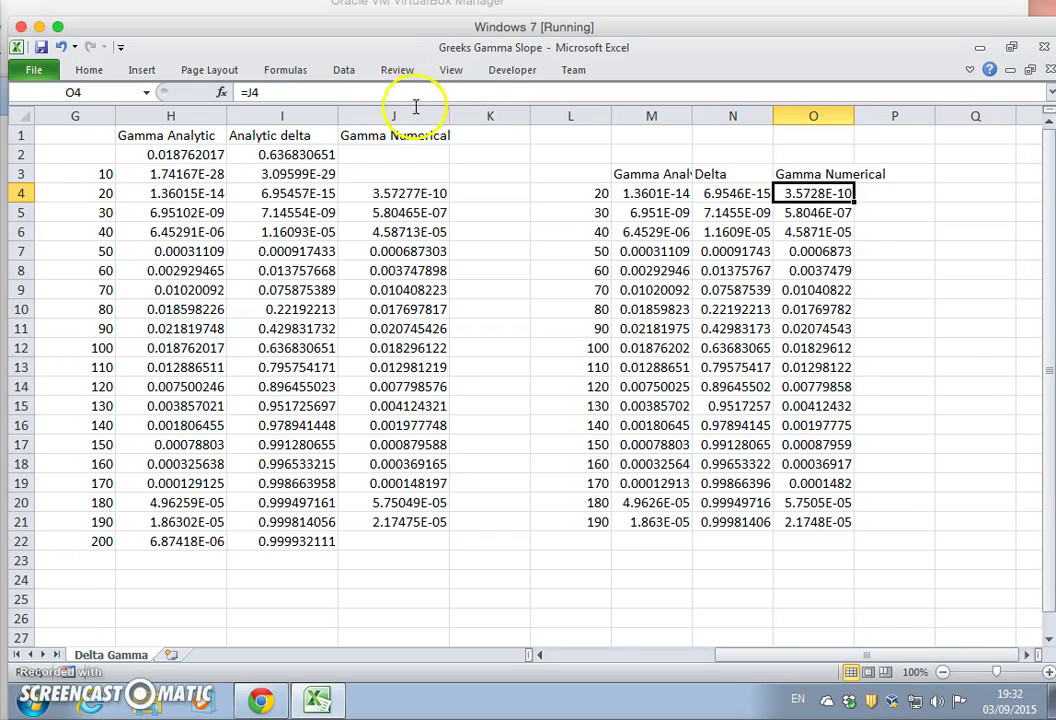
Insert a smooth-line scatter chart without markers from the linked table L3:O21
{"action": "left_click", "coordinate": [588, 180]}
{"action": "left_click_drag", "start_coordinate": [582, 173], "coordinate": [815, 520]}
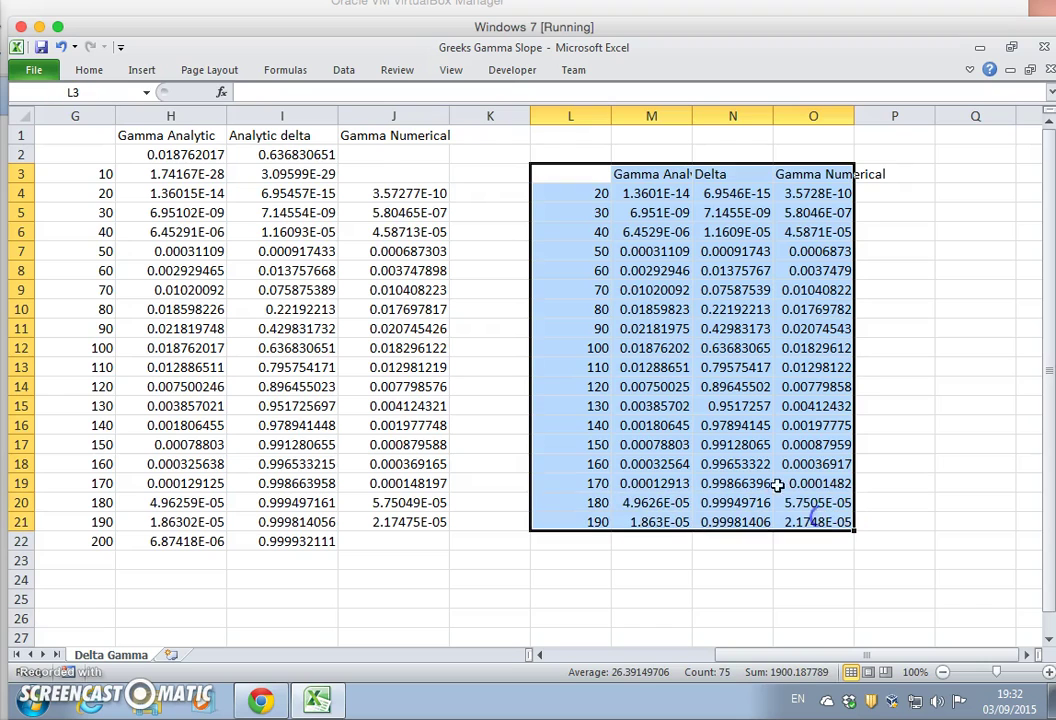
{"action": "left_click", "coordinate": [140, 68]}
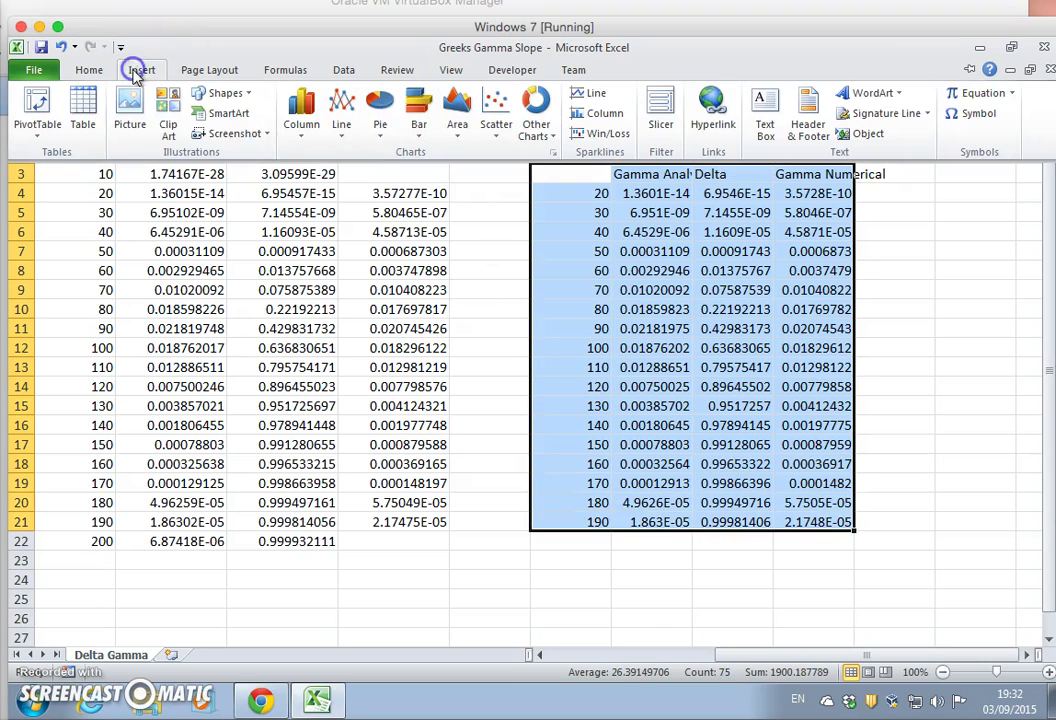
{"action": "left_click", "coordinate": [495, 130]}
{"action": "left_click", "coordinate": [506, 238]}
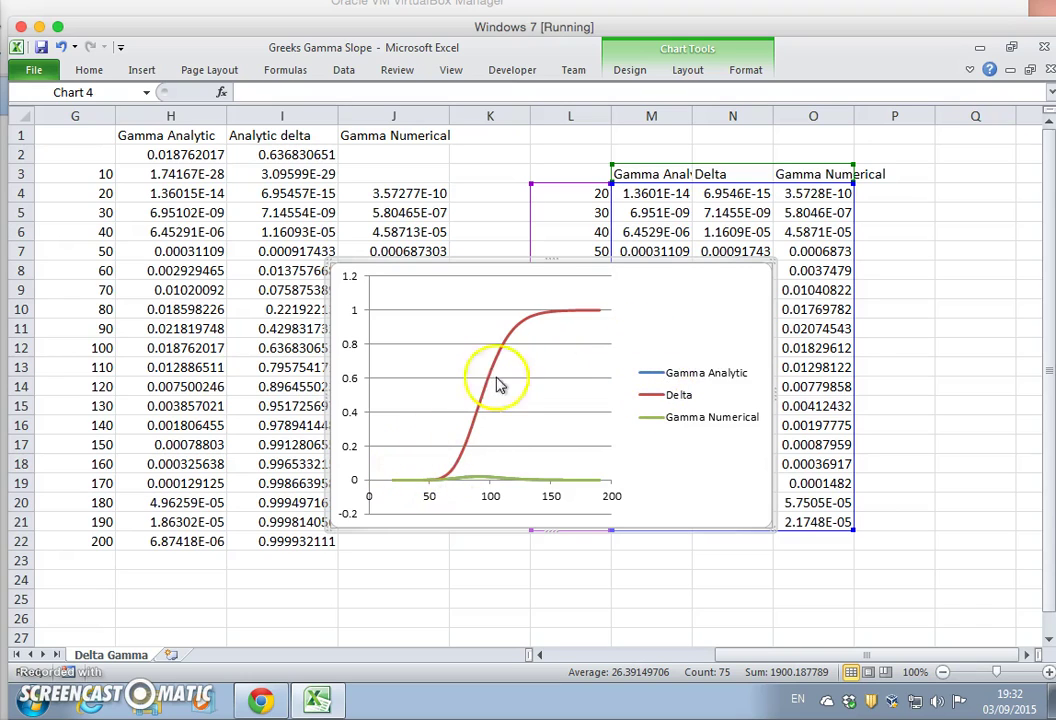
Delete the Delta series from the chart and move the chart clear of the Gamma Numerical values in column J
{"action": "left_click", "coordinate": [478, 407]}
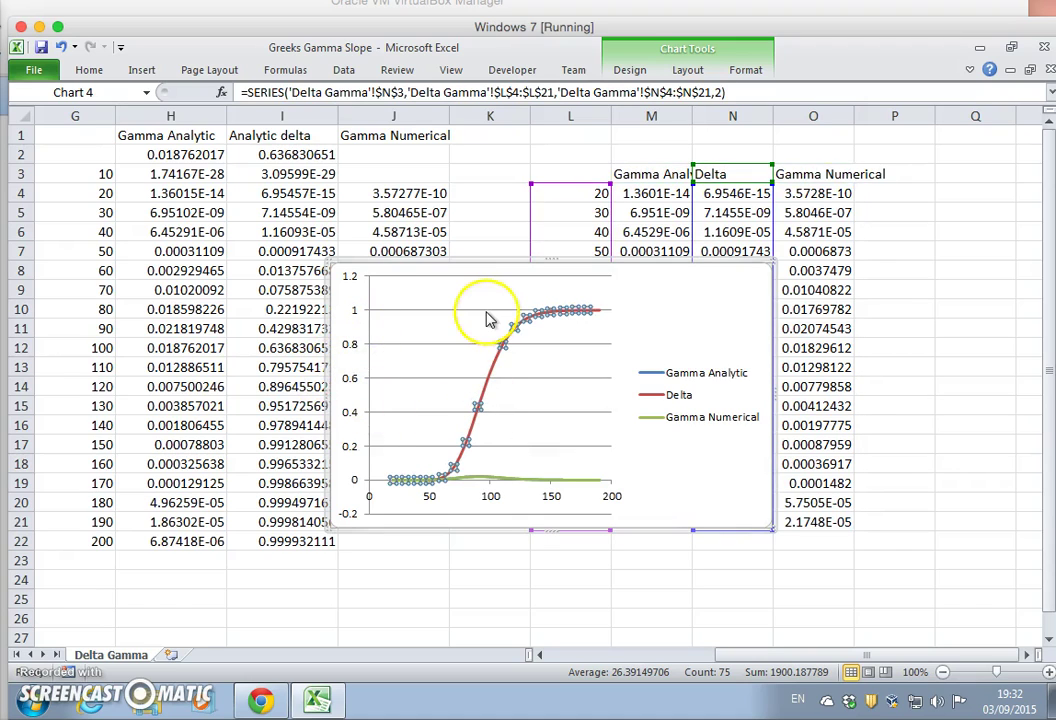
{"action": "key", "text": "Delete"}
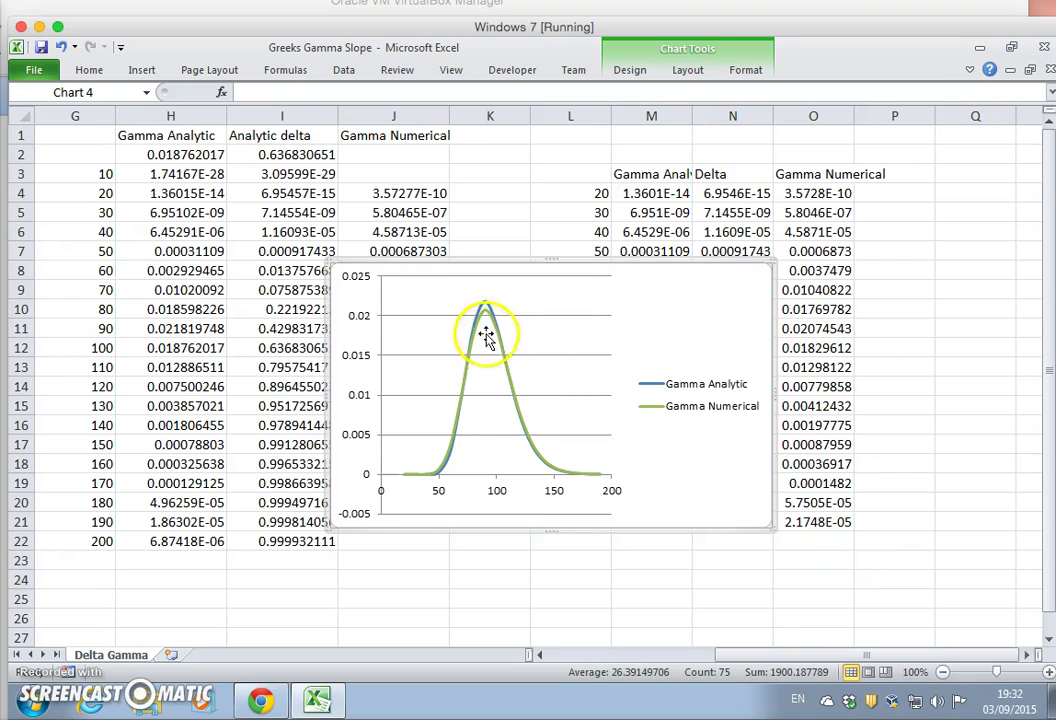
{"action": "mouse_move", "coordinate": [491, 320]}
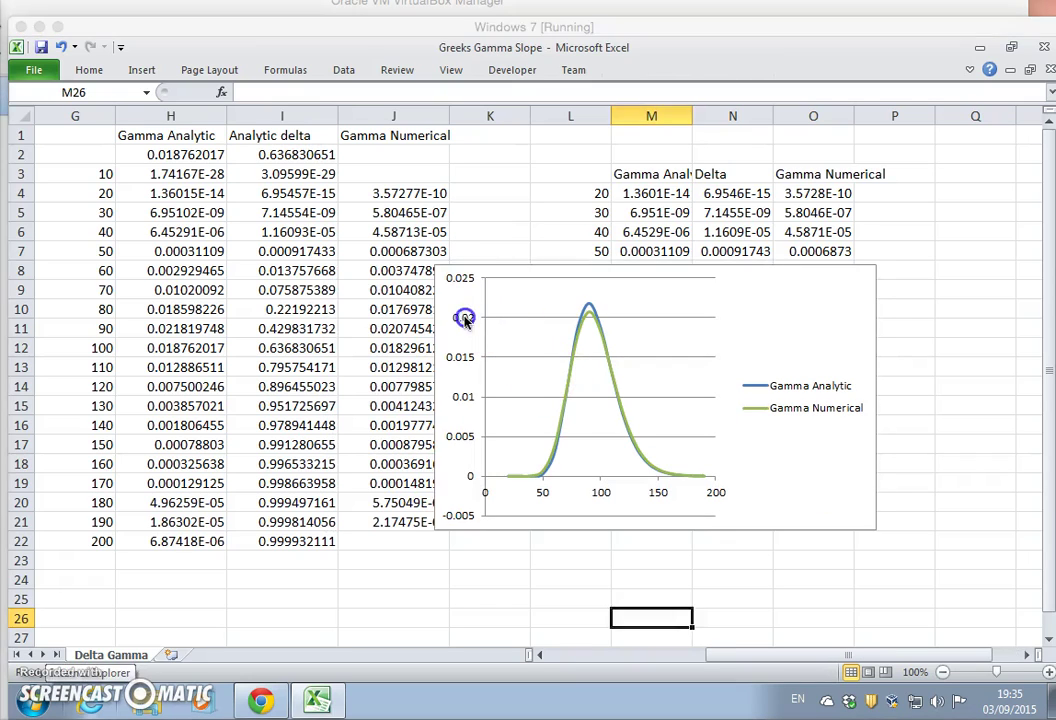
{"action": "left_click", "coordinate": [484, 318]}
{"action": "left_click_drag", "start_coordinate": [801, 330], "coordinate": [843, 337]}
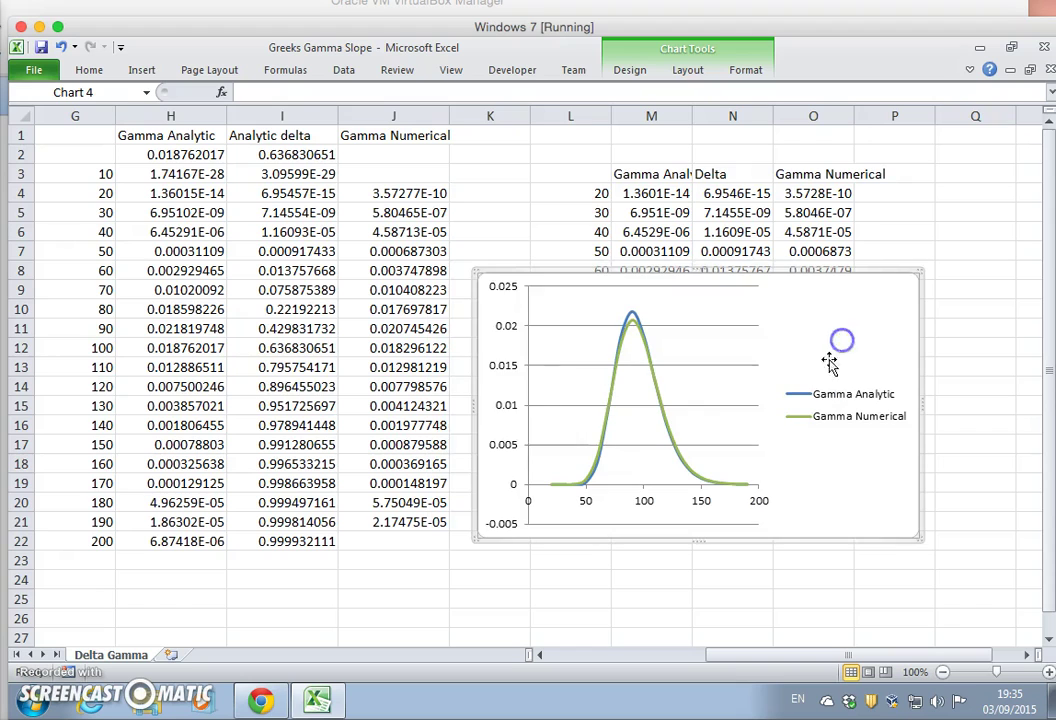
Highlight the analytic and numerical gamma values for stock price 90, H11 and J11, with yellow fill
{"action": "left_click", "coordinate": [97, 329]}
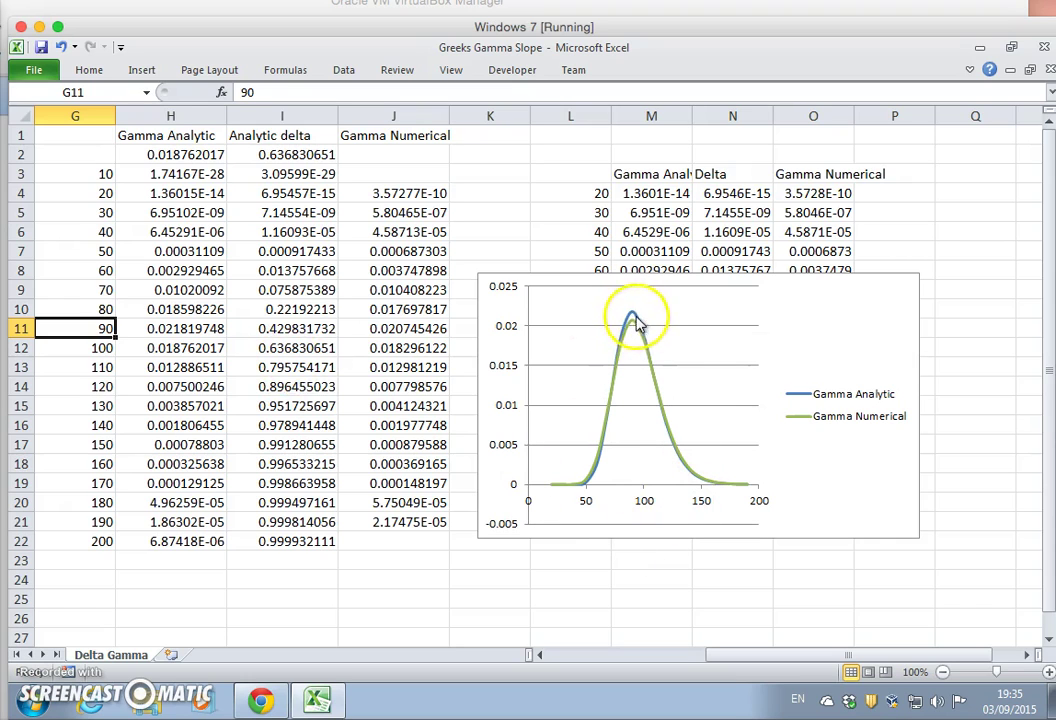
{"action": "left_click", "coordinate": [94, 310]}
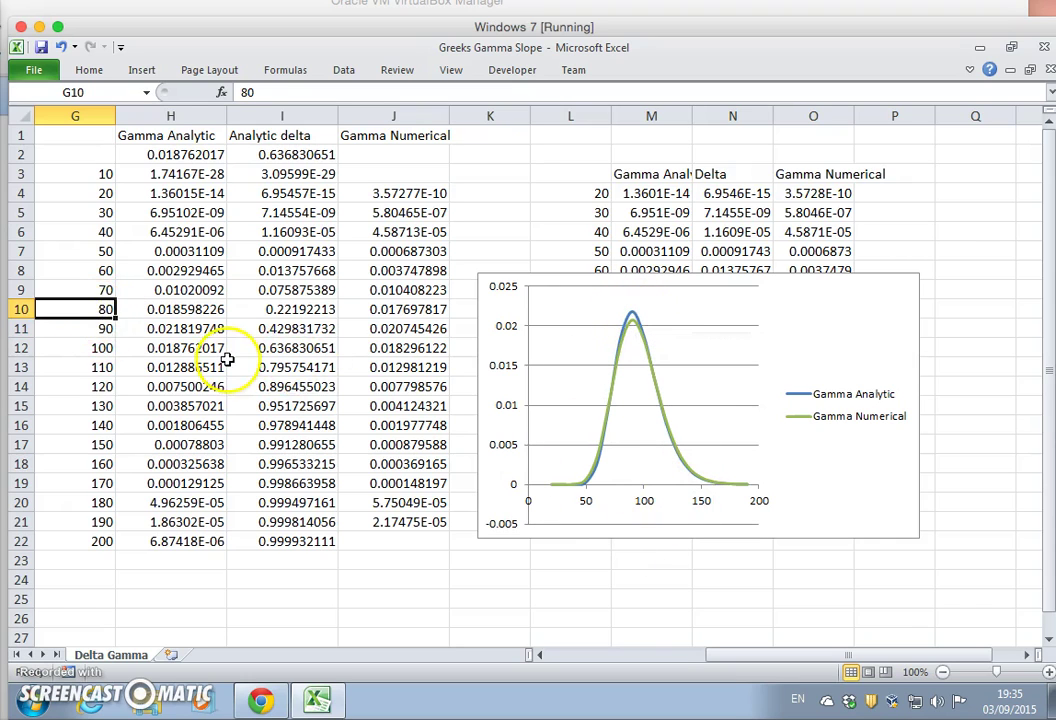
{"action": "left_click", "coordinate": [205, 328]}
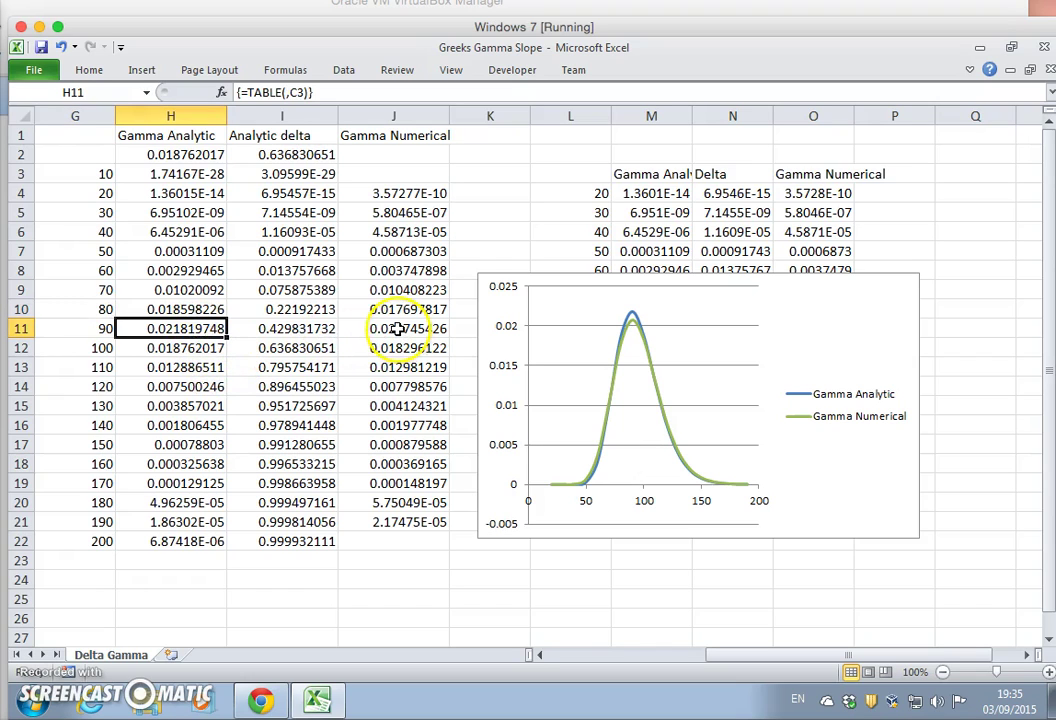
{"action": "left_click", "coordinate": [397, 328], "text": "ctrl"}
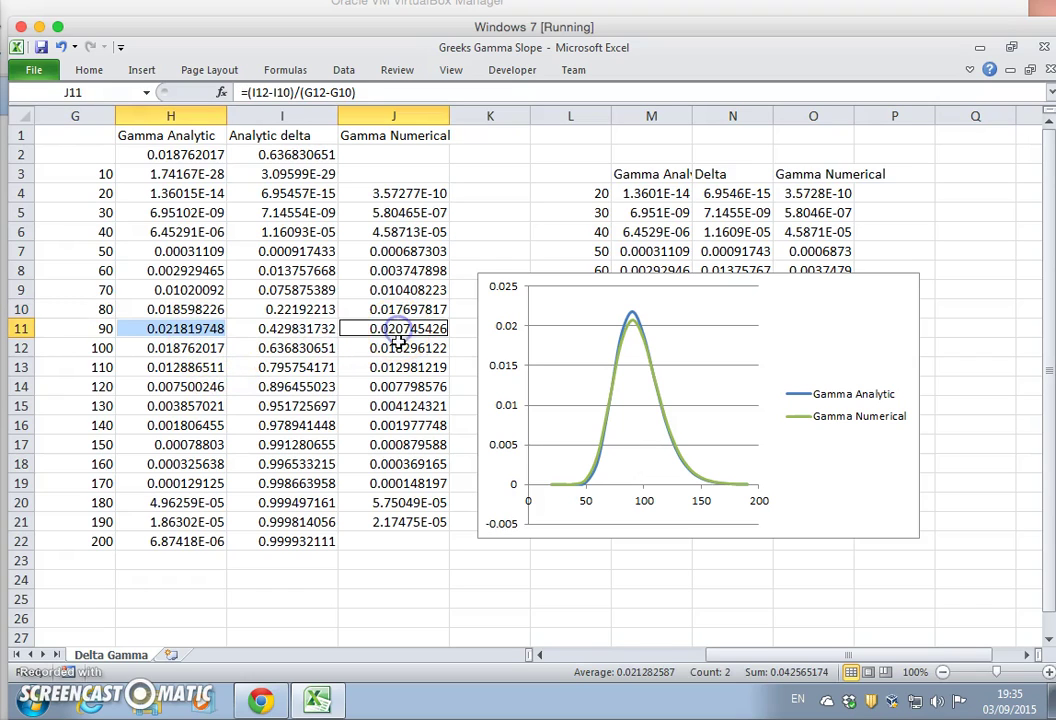
{"action": "left_click", "coordinate": [88, 70]}
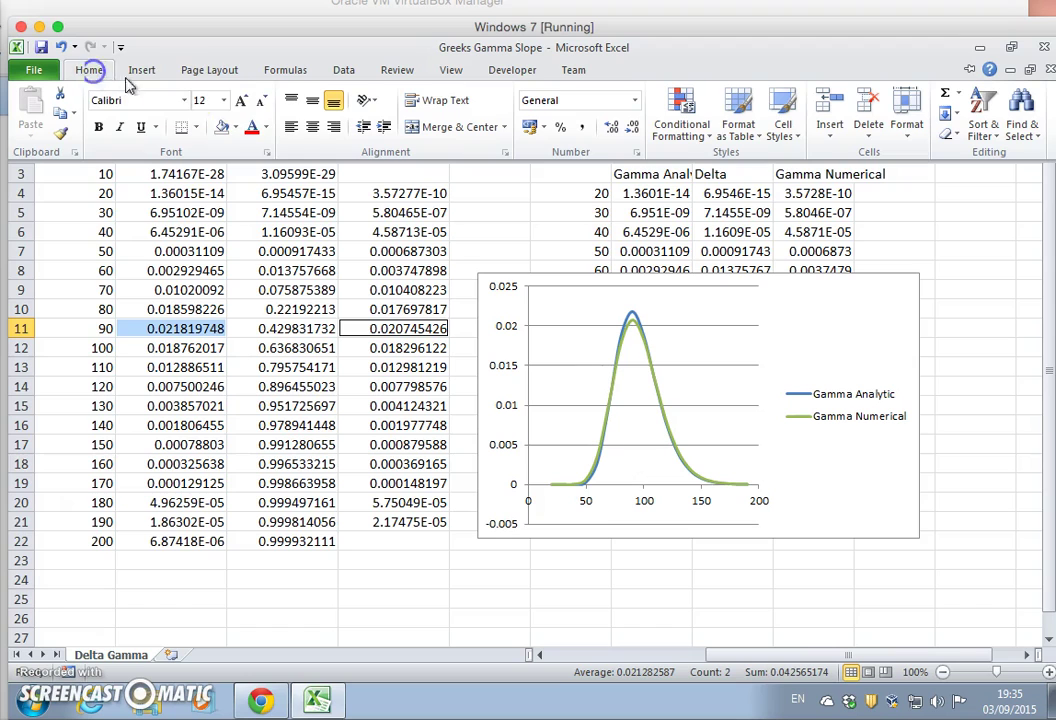
{"action": "left_click", "coordinate": [235, 127]}
{"action": "left_click", "coordinate": [266, 262]}
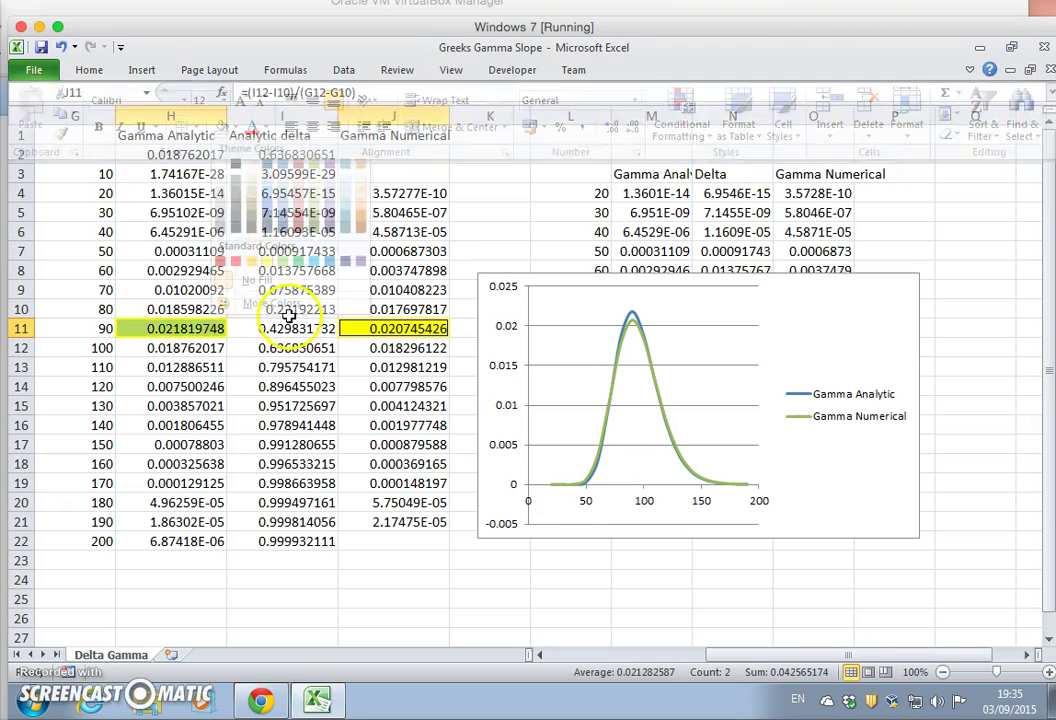
Compare the highlighted gamma values and inspect a point on the chart's Gamma Numerical curve
{"action": "left_click", "coordinate": [179, 330]}
{"action": "left_click", "coordinate": [362, 335]}
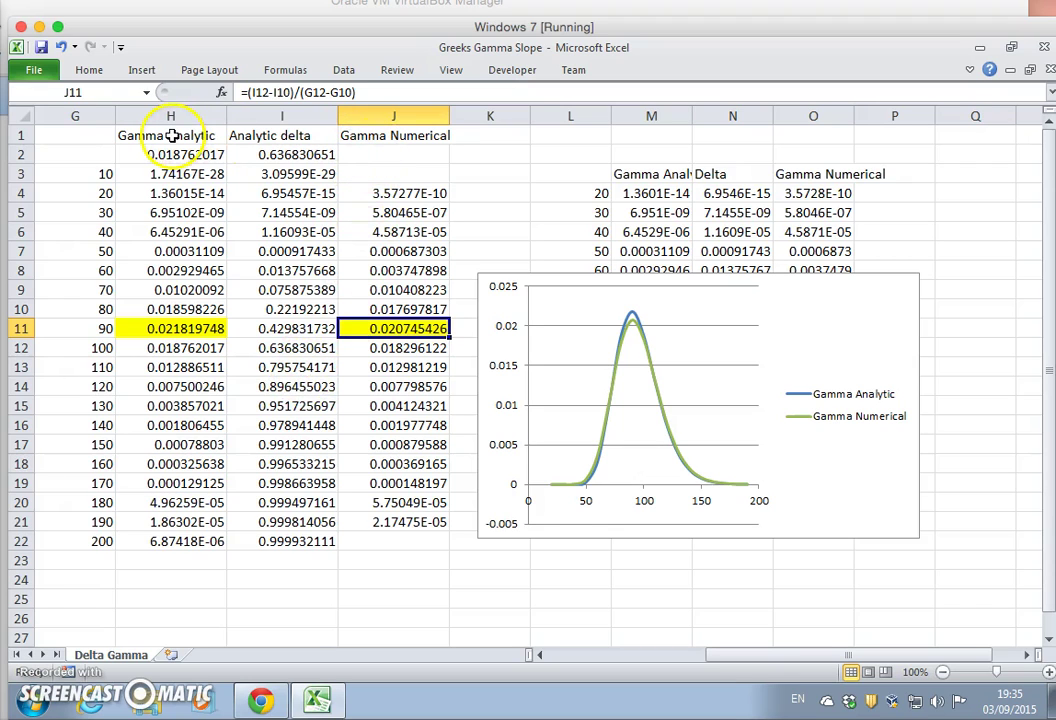
{"action": "left_click", "coordinate": [76, 306]}
{"action": "mouse_move", "coordinate": [674, 450]}
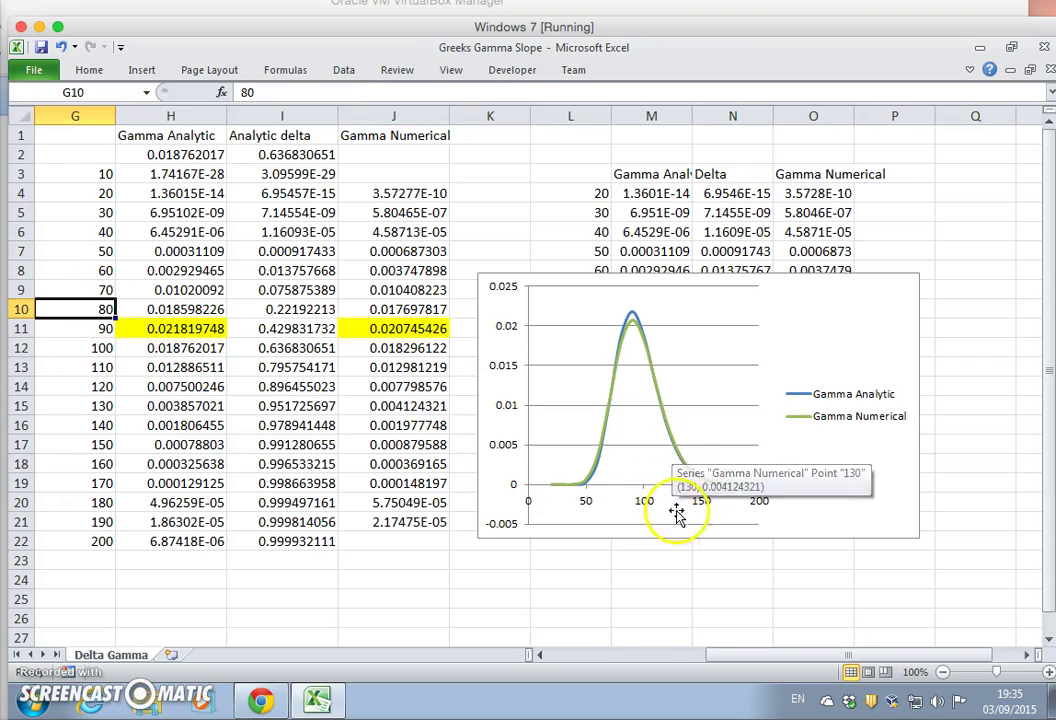
Inspect the numerical gamma formula in J11 and compare its value with the analytic gamma in H11
{"action": "double_click", "coordinate": [388, 330]}
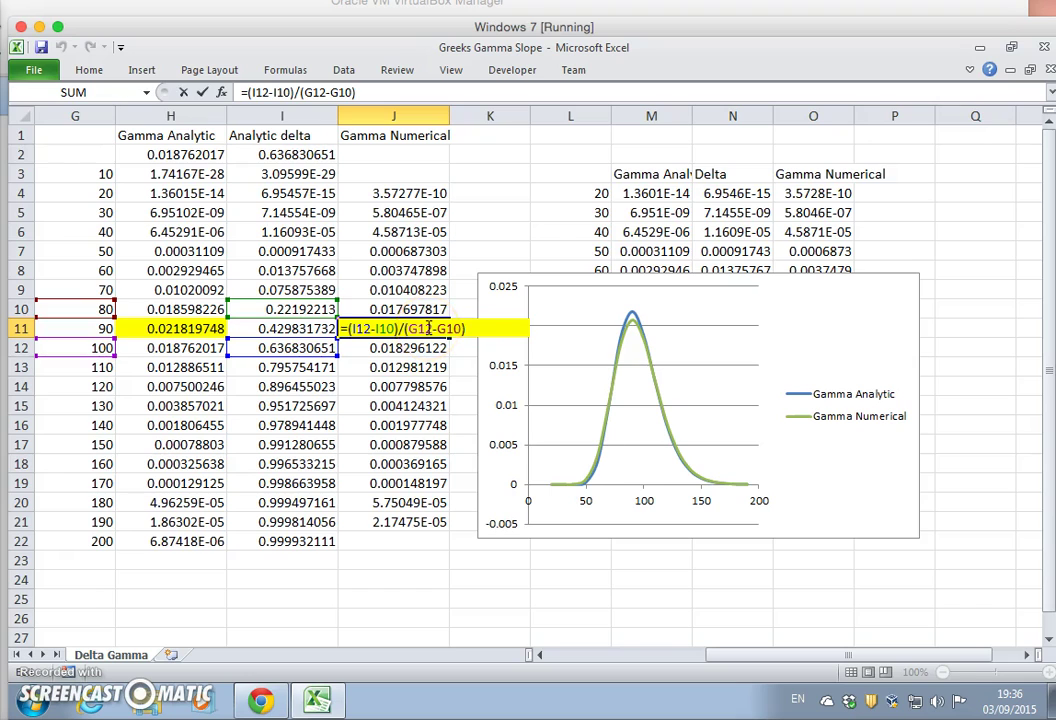
{"action": "key", "text": "Escape"}
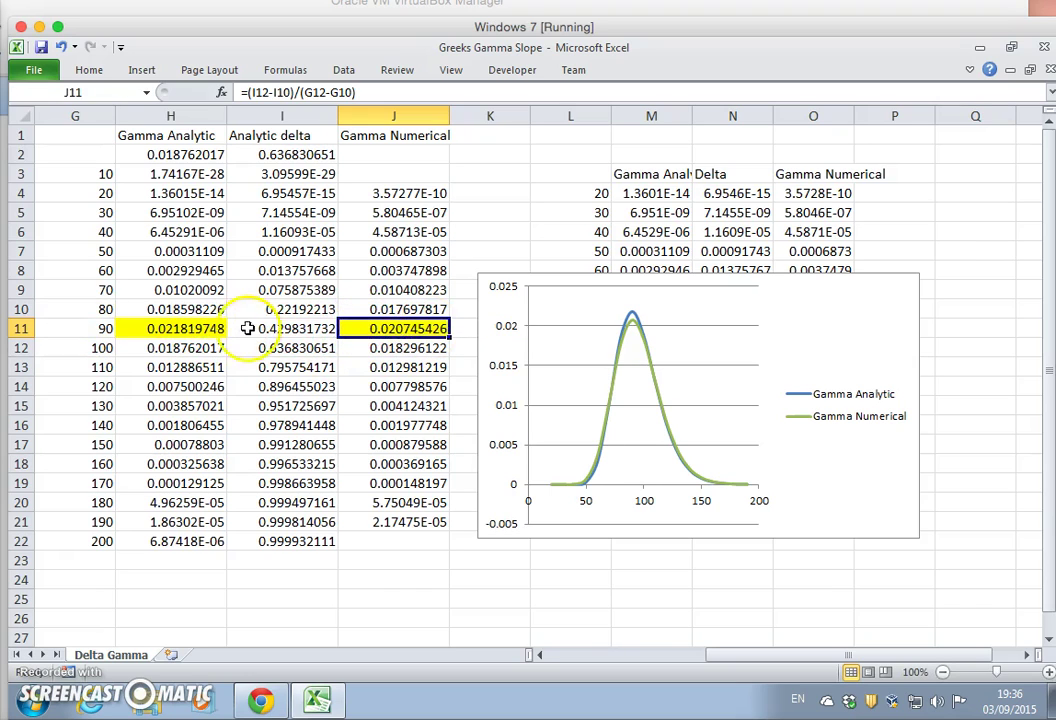
{"action": "left_click", "coordinate": [198, 330]}
{"action": "left_click", "coordinate": [410, 330]}
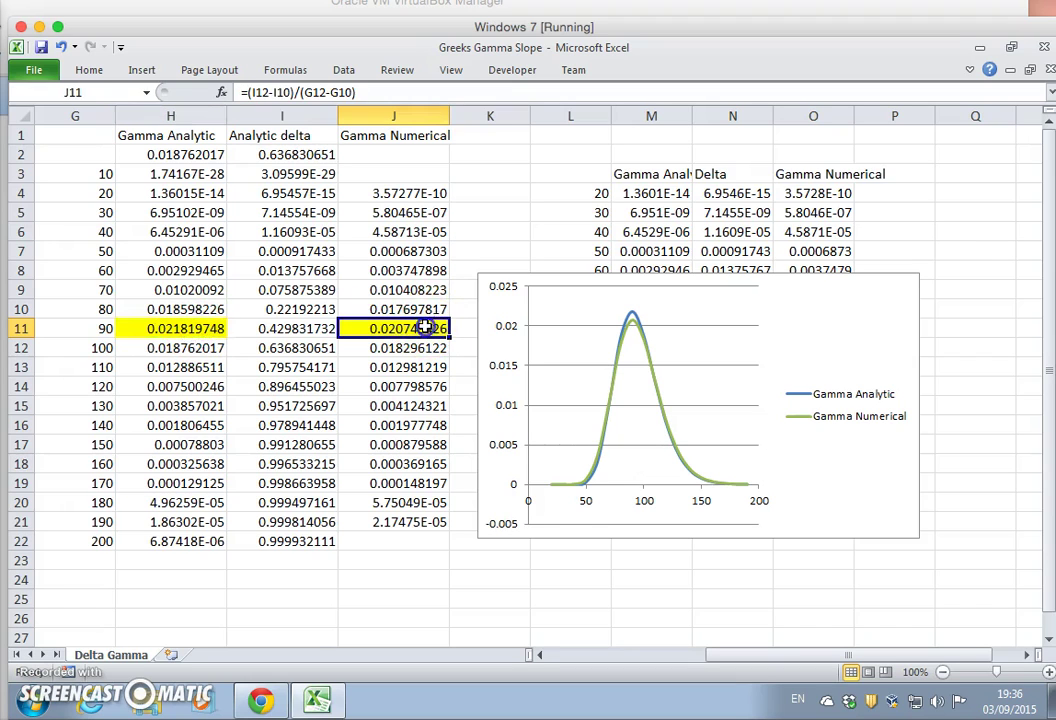
Set the stock prices on either side of 90 to 89.99 in G10 and 90.01 in G12
{"action": "left_click", "coordinate": [95, 312]}
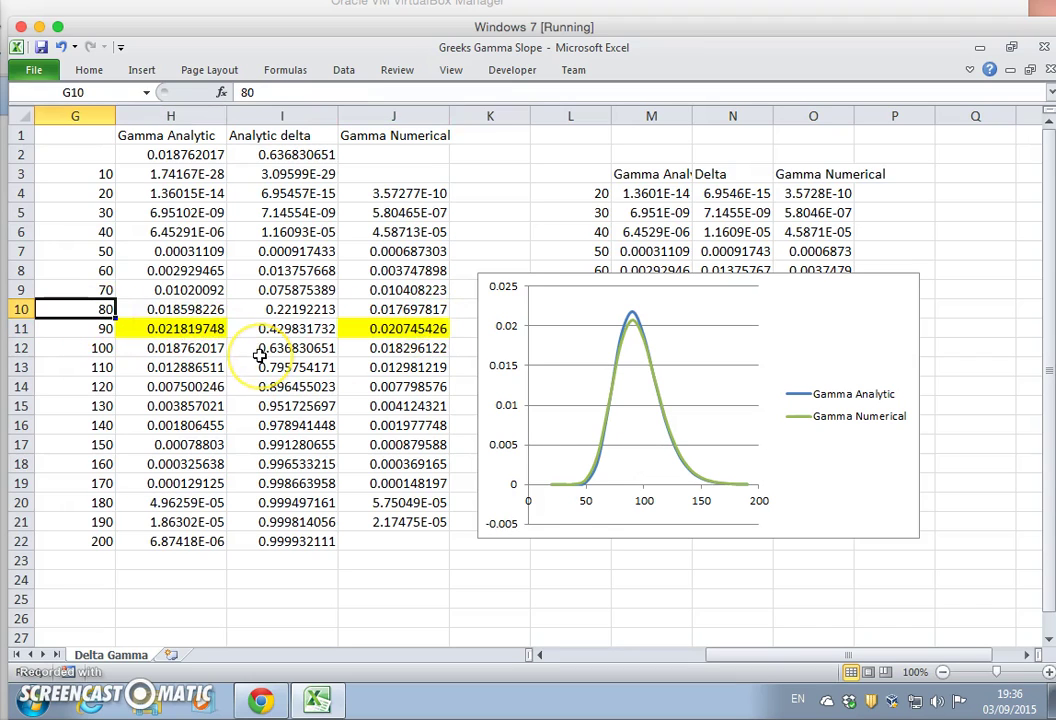
{"action": "type", "text": "8"}
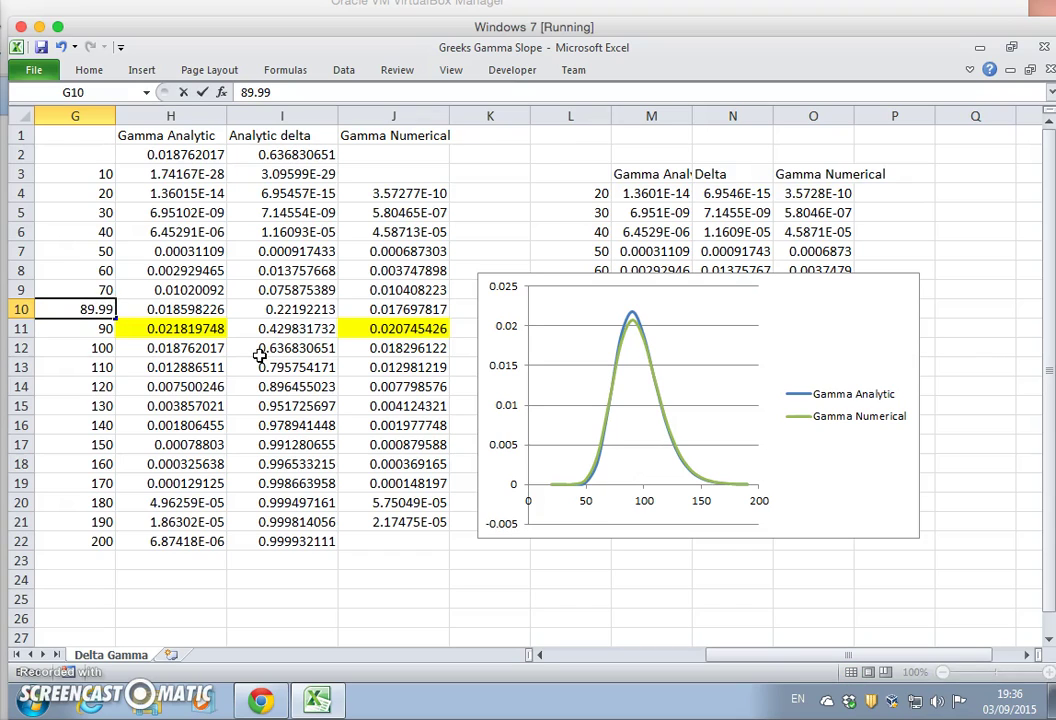
{"action": "key", "text": "Return"}
{"action": "key", "text": "Return"}
{"action": "type", "text": "1"}
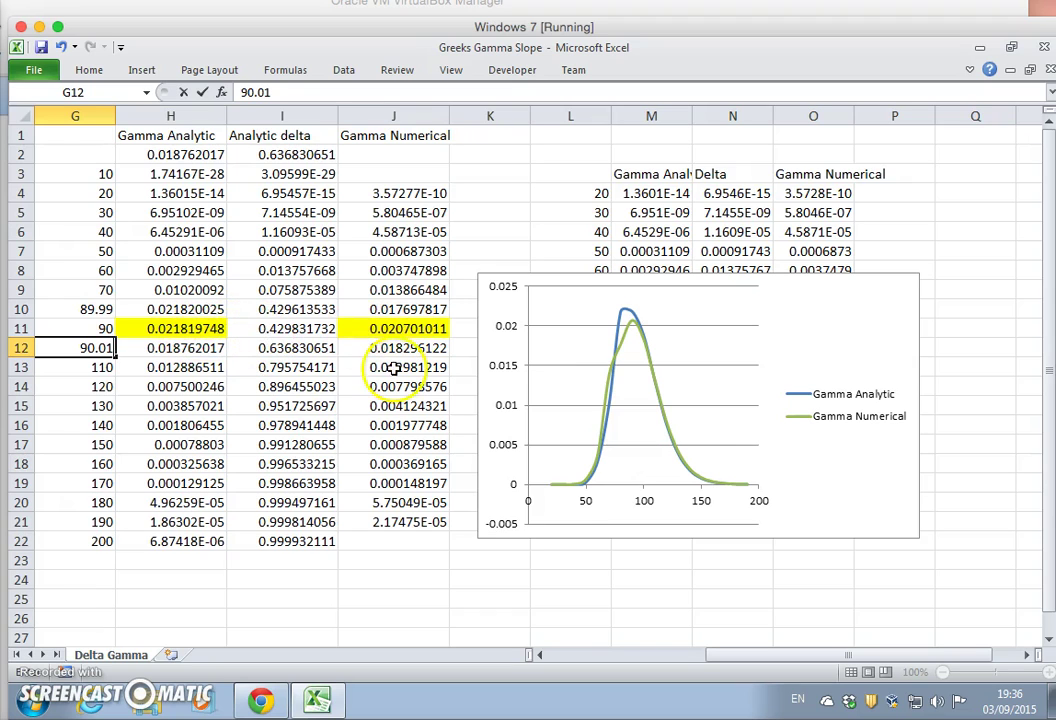
{"action": "key", "text": "Return"}
Compare the recalculated numerical gamma in J11 with the analytic gamma in H11 for stock price 90
{"action": "left_click", "coordinate": [392, 331]}
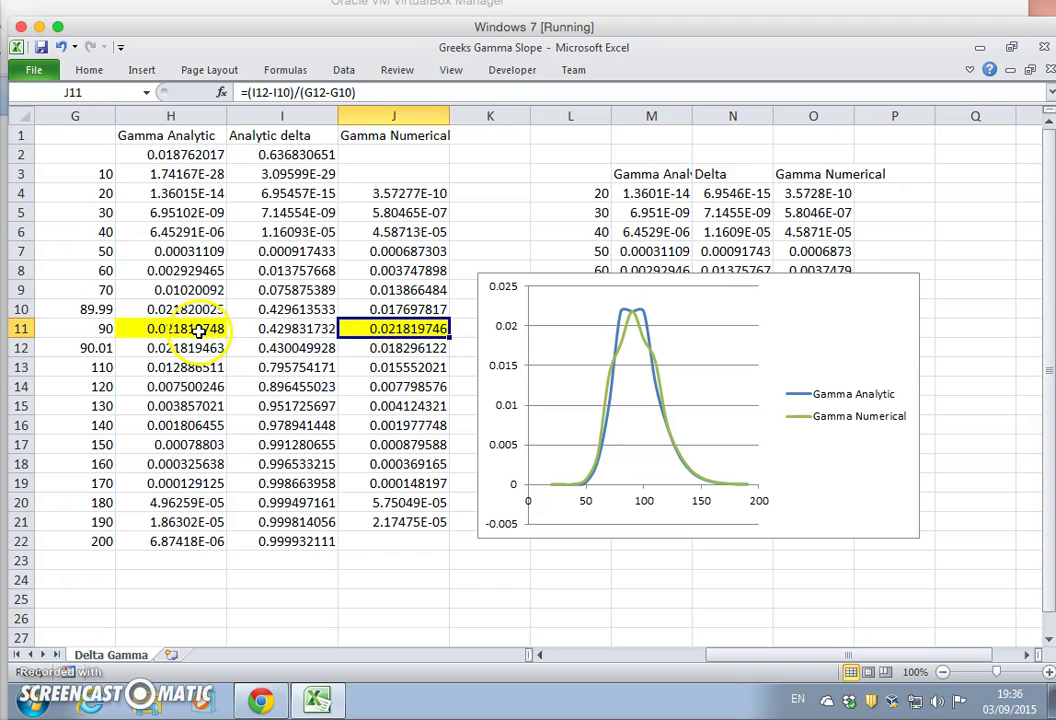
{"action": "mouse_move", "coordinate": [635, 328]}
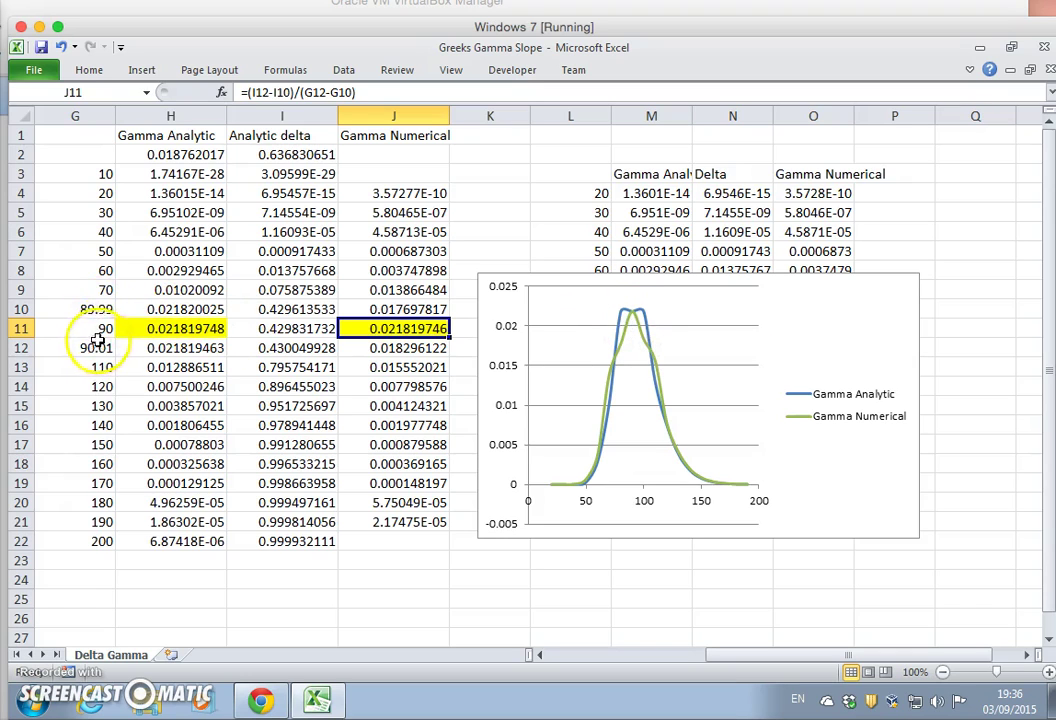
{"action": "left_click", "coordinate": [174, 330]}
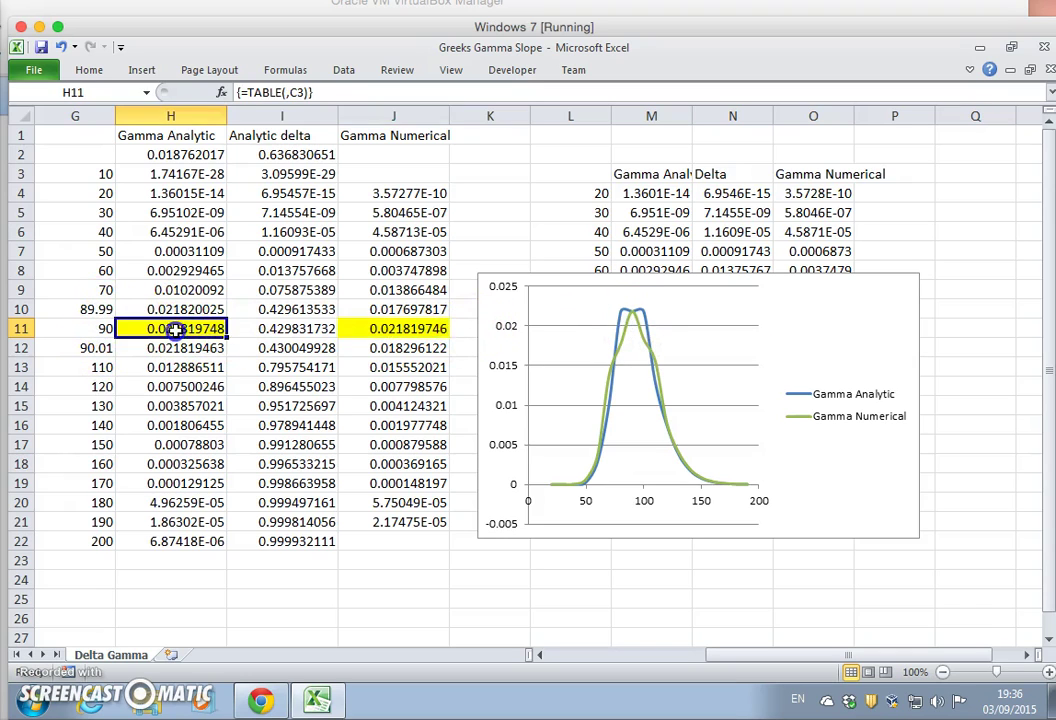
{"action": "left_click", "coordinate": [414, 330]}
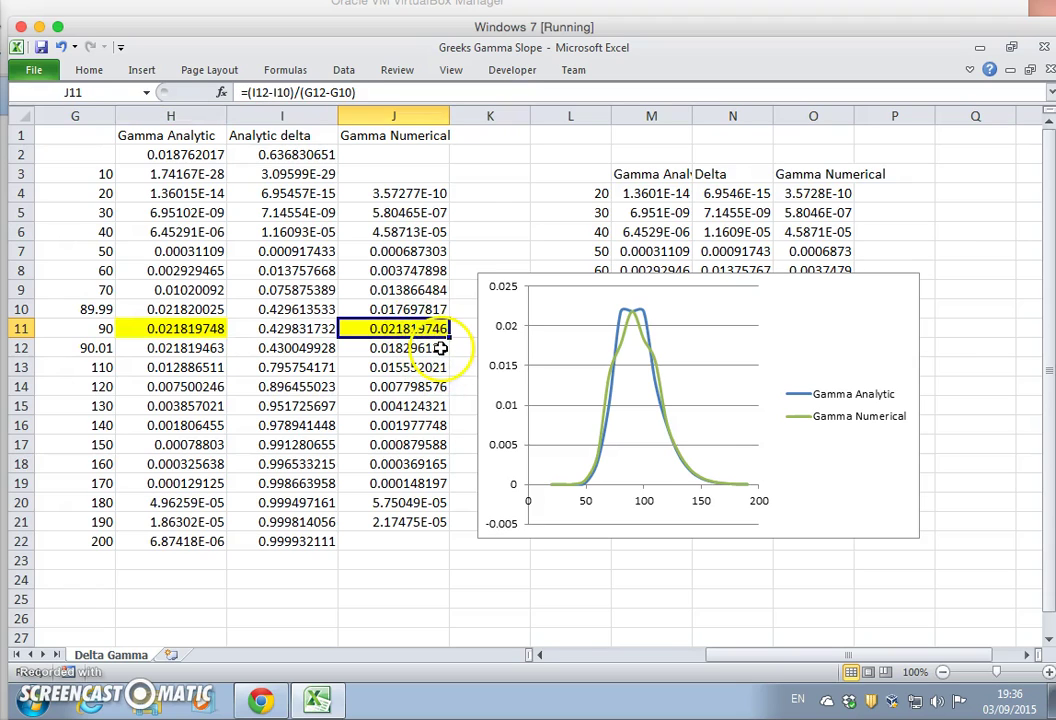
{"action": "key", "text": "F4"}
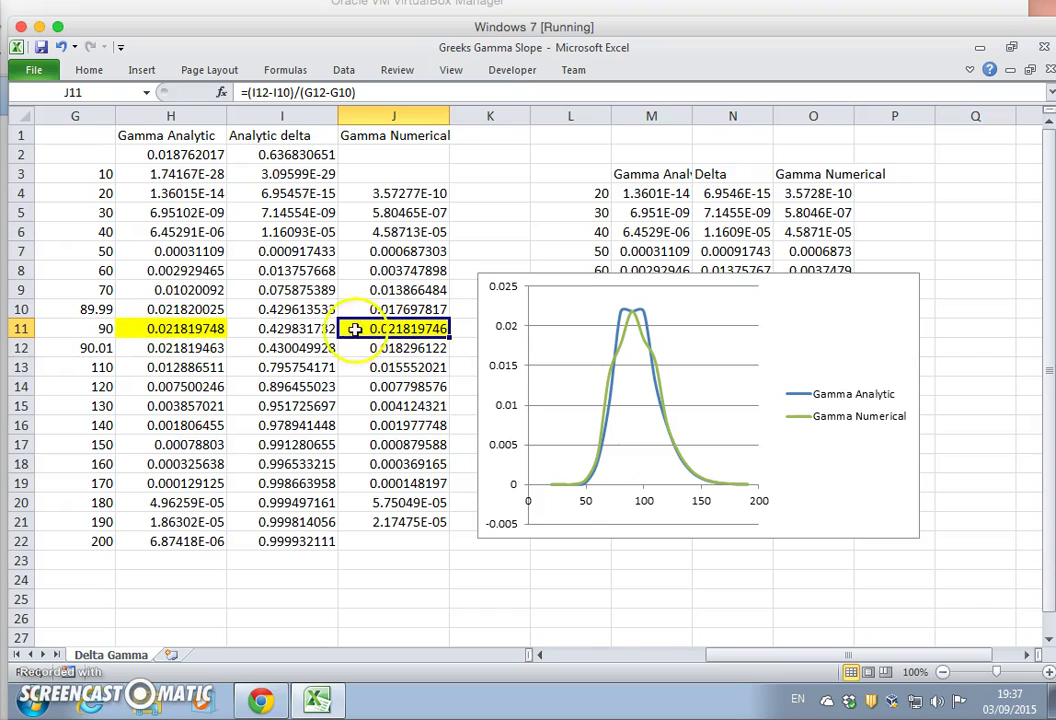
Narrow the stock prices around 90 to 89.9999 in G10 and 90.0001 in G12, and check numerical gamma in J11
{"action": "left_click", "coordinate": [82, 309]}
{"action": "left_click", "coordinate": [293, 100]}
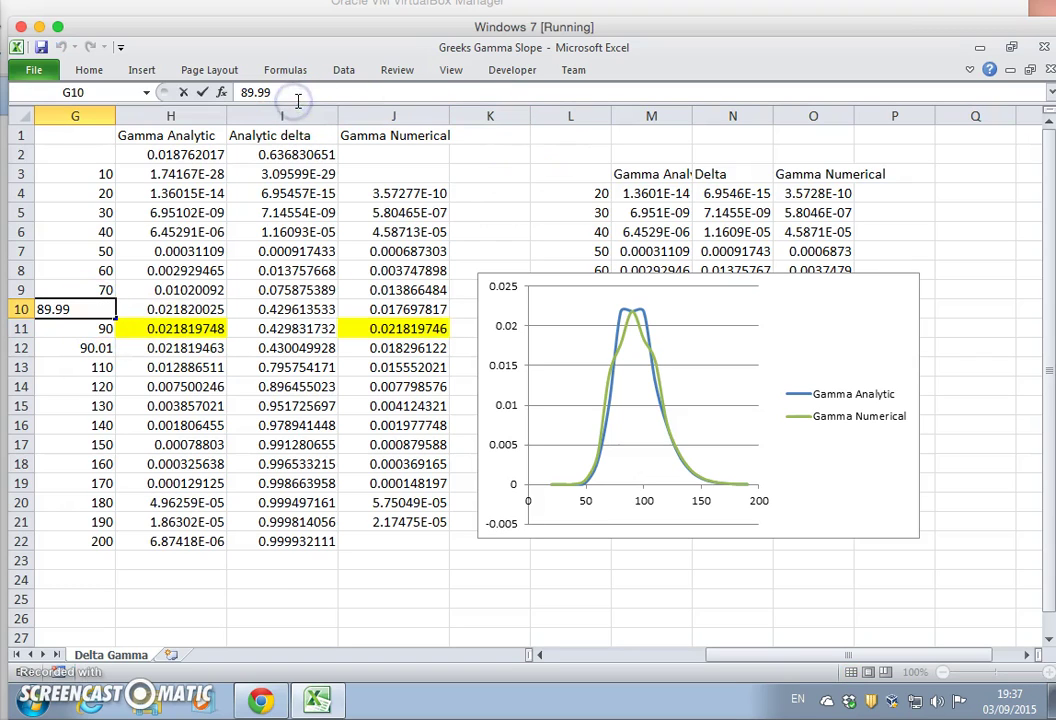
{"action": "type", "text": "99"}
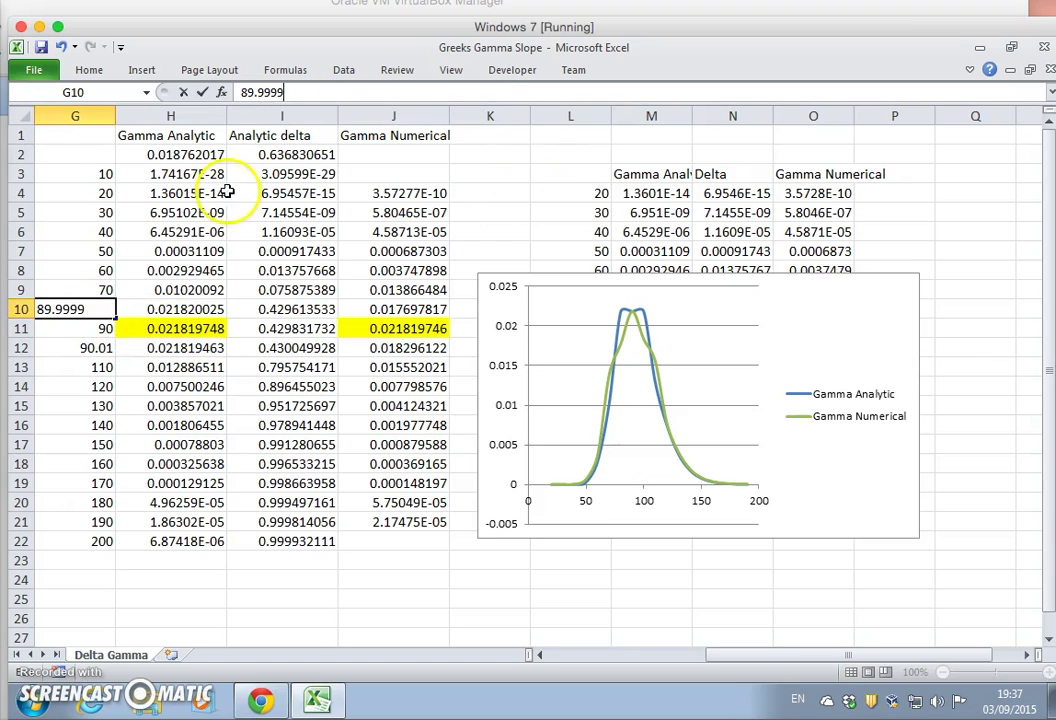
{"action": "left_click", "coordinate": [90, 349]}
{"action": "left_click", "coordinate": [261, 92]}
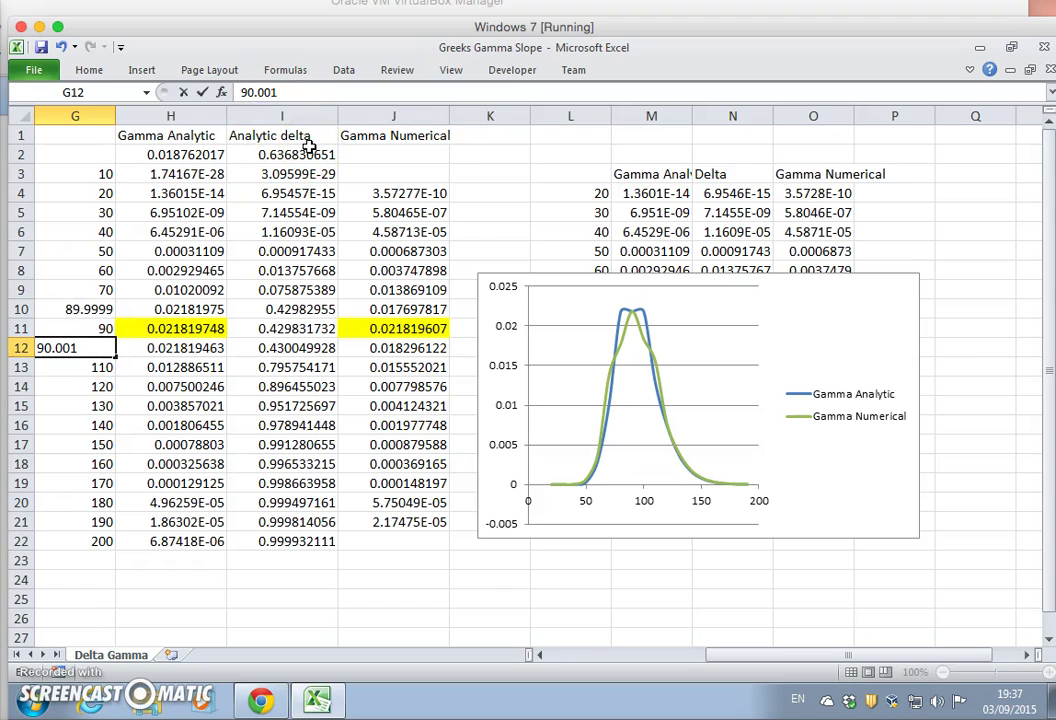
{"action": "key", "text": "Return"}
{"action": "left_click", "coordinate": [425, 330]}
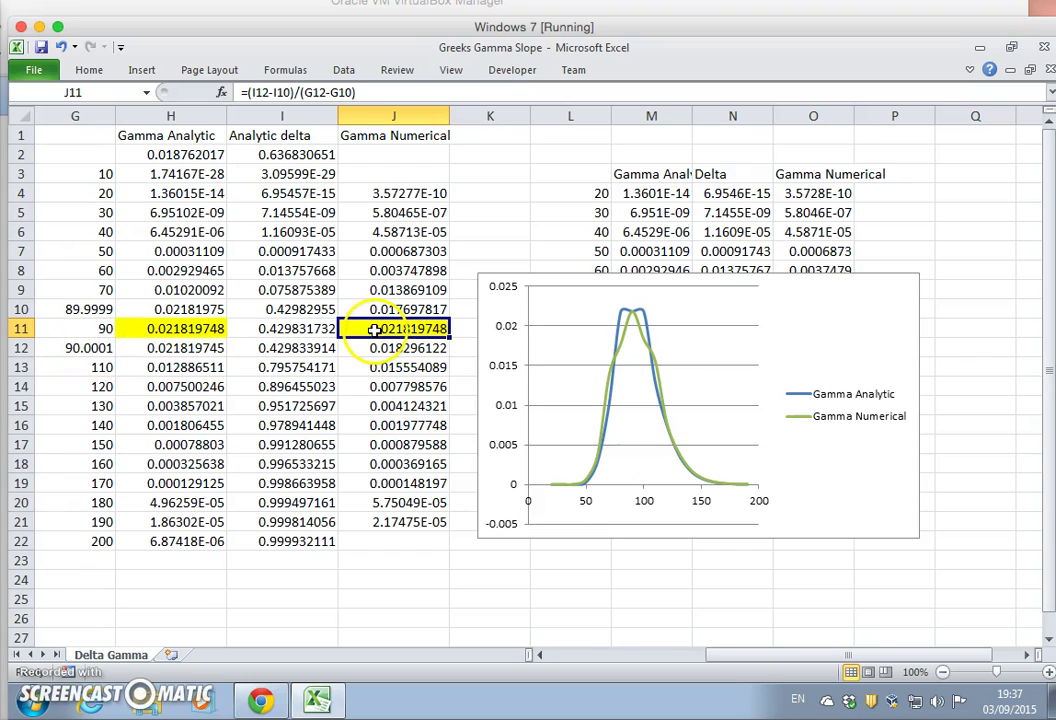
{"action": "key", "text": "F4"}
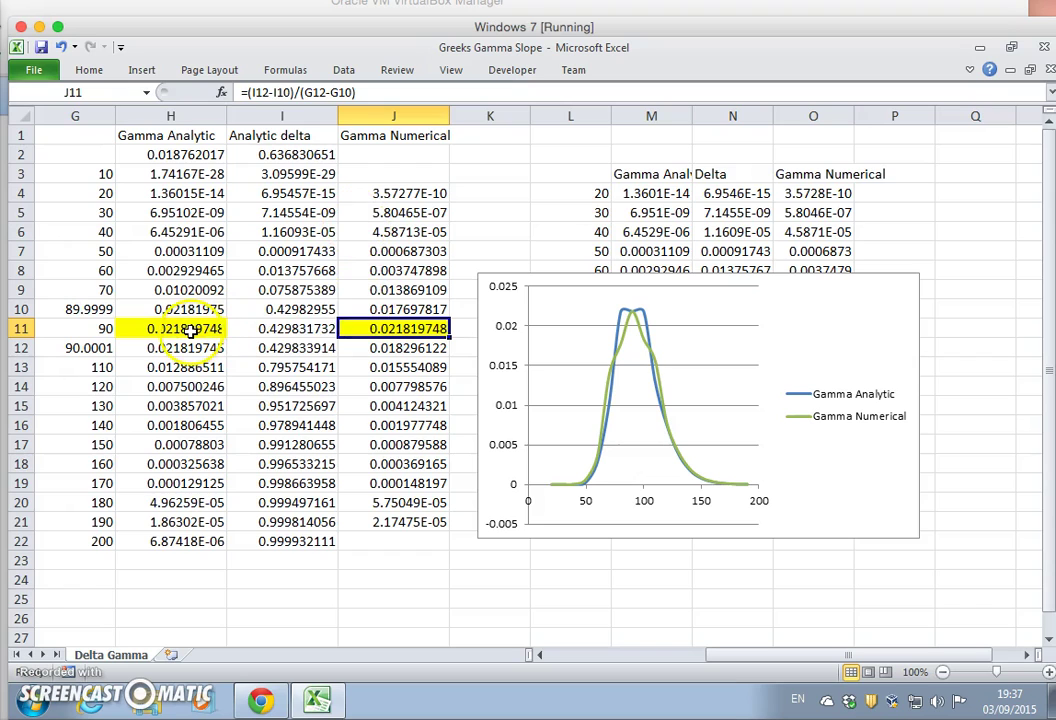